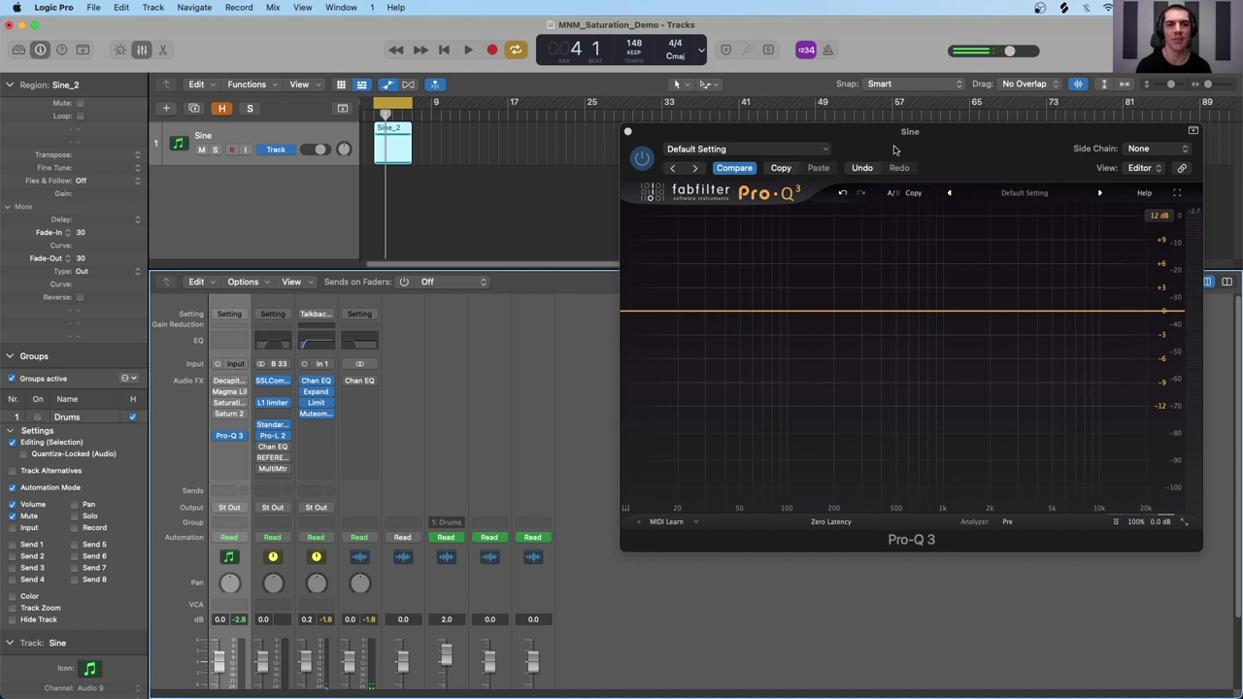
Play the Sine region from bar 3 and inspect its fundamental in Pro-Q 3's analyzer, leaving the EQ curve flat
{"action": "left_click_drag", "start_coordinate": [883, 143], "coordinate": [866, 139]}
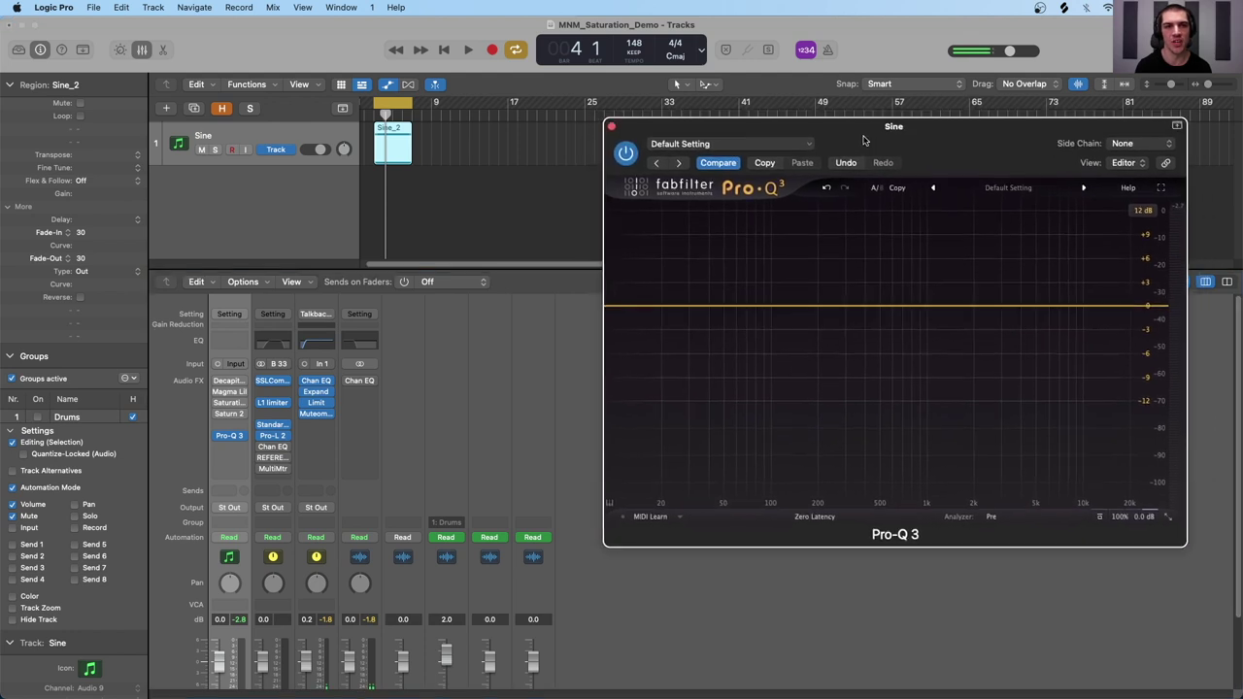
{"action": "left_click", "coordinate": [374, 112]}
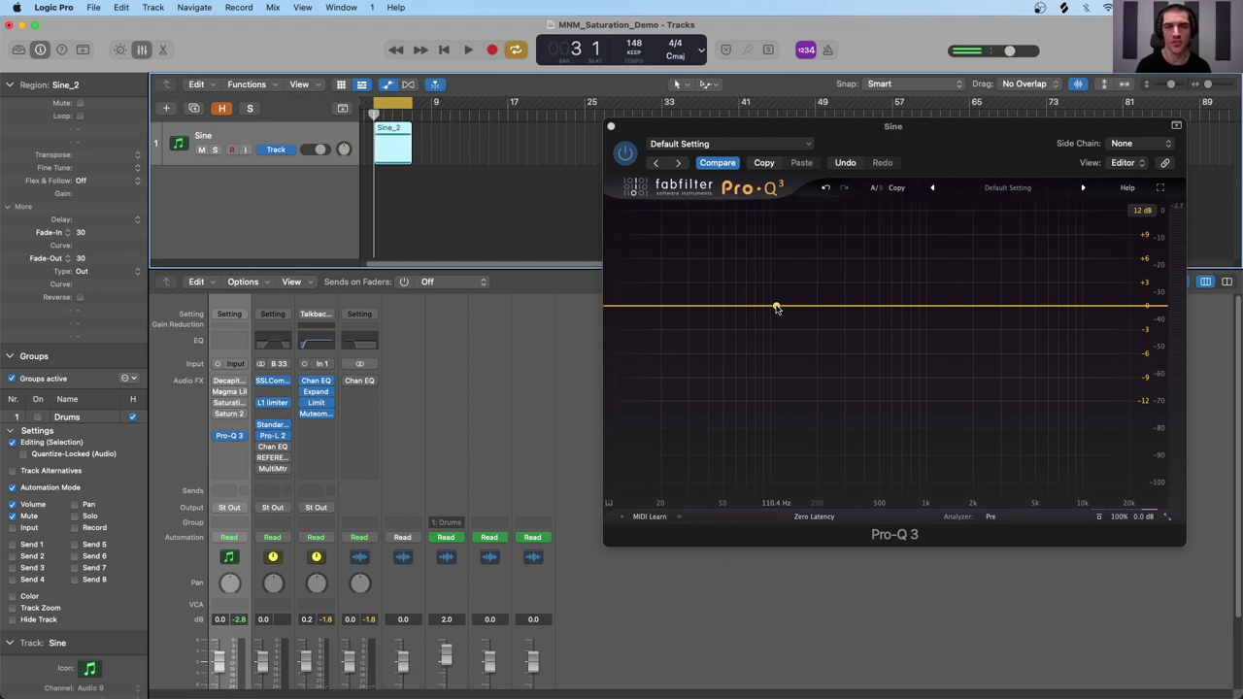
{"action": "mouse_move", "coordinate": [776, 306]}
{"action": "left_mouse_down"}
{"action": "mouse_move", "coordinate": [971, 308]}
{"action": "mouse_move", "coordinate": [777, 307]}
{"action": "left_mouse_up"}
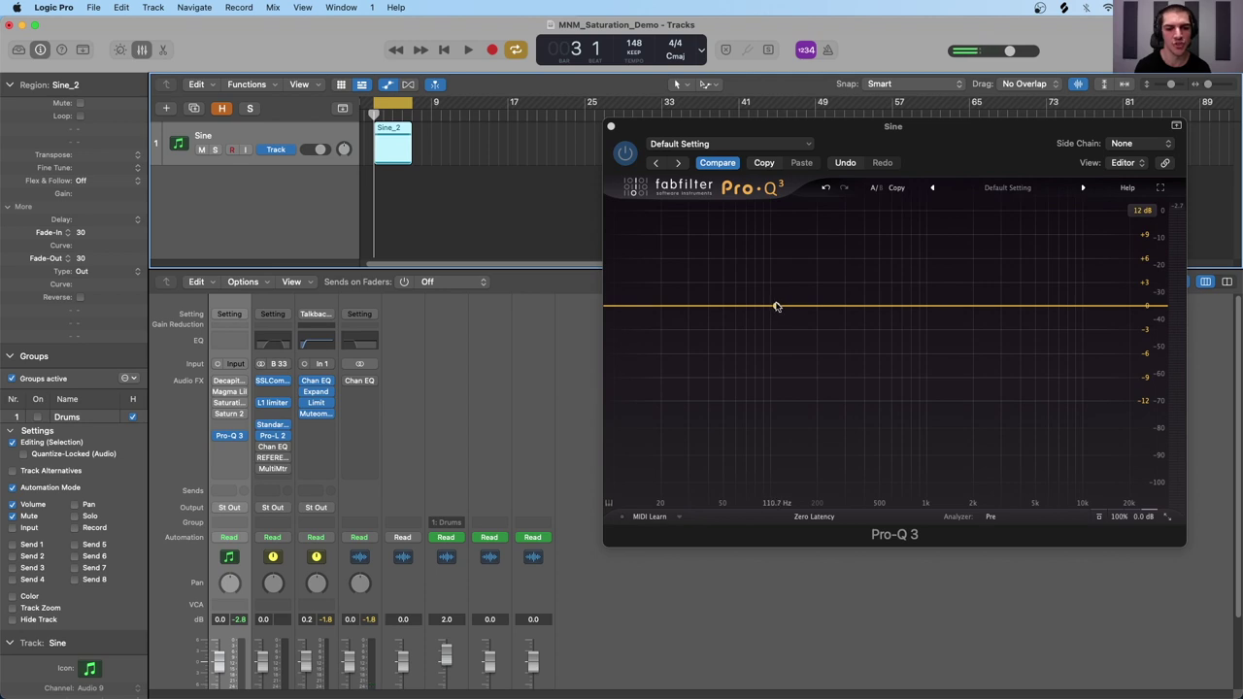
{"action": "key", "text": "space"}
{"action": "mouse_move", "coordinate": [778, 299]}
{"action": "left_mouse_down"}
{"action": "mouse_move", "coordinate": [777, 252]}
{"action": "mouse_move", "coordinate": [777, 292]}
{"action": "left_mouse_up"}
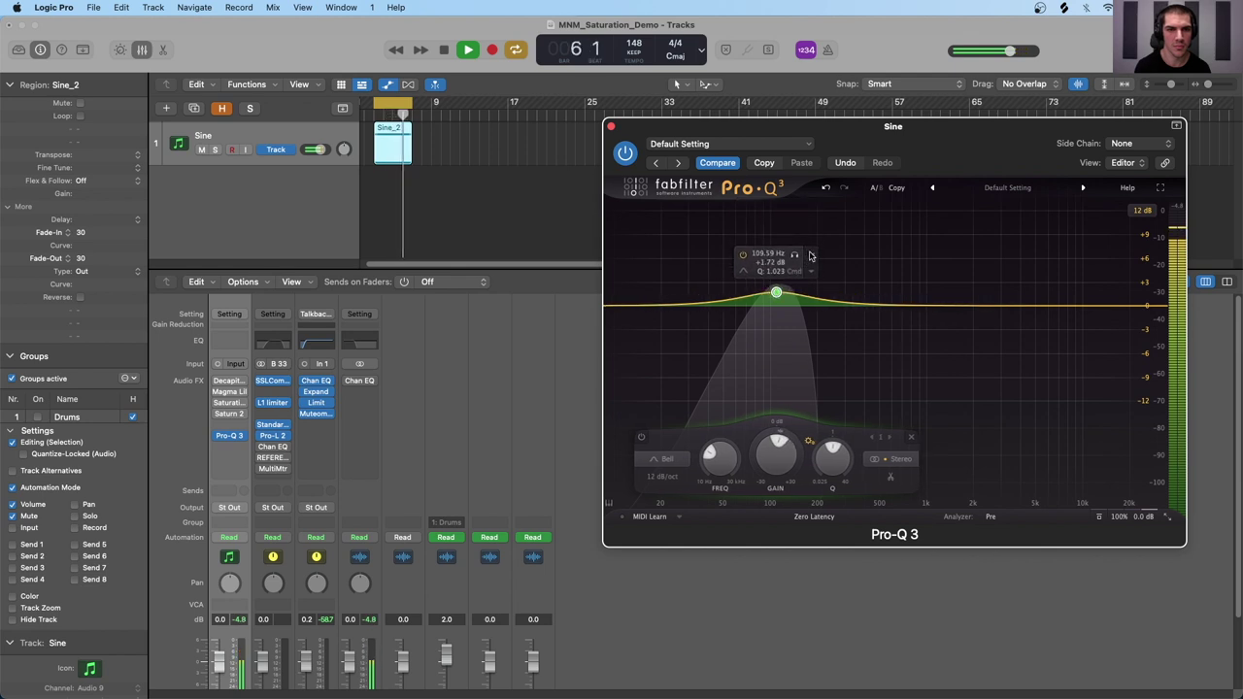
{"action": "double_click", "coordinate": [778, 291]}
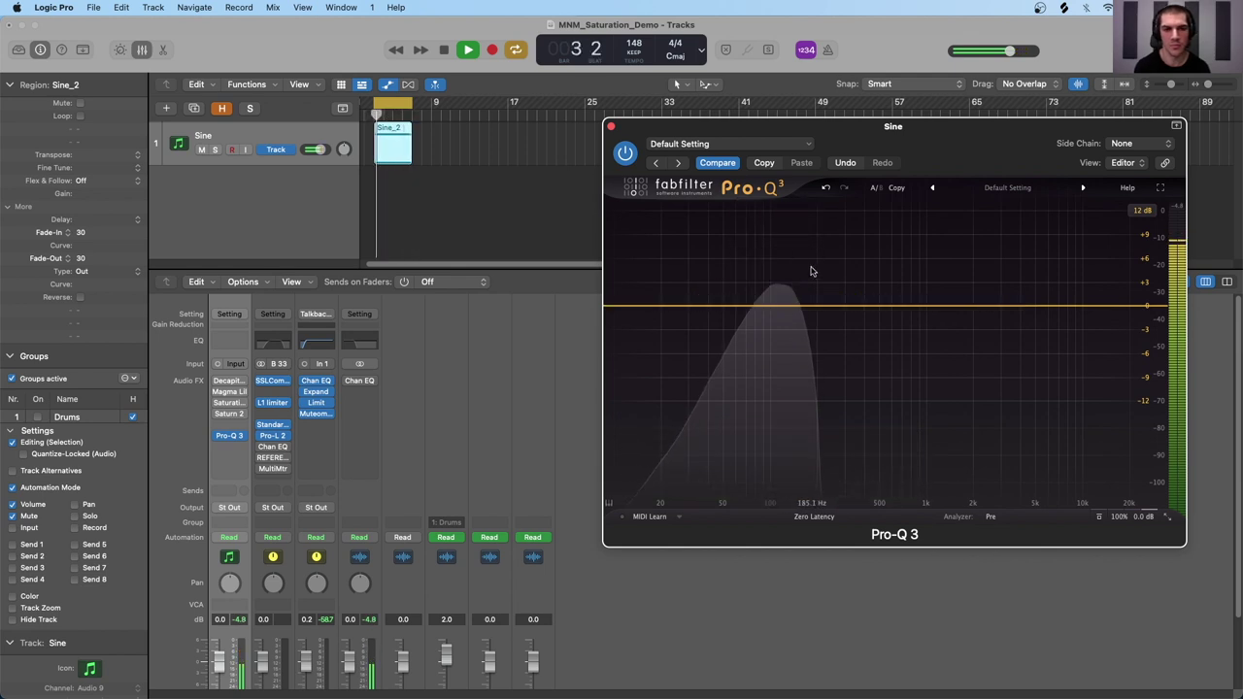
{"action": "key", "text": "space"}
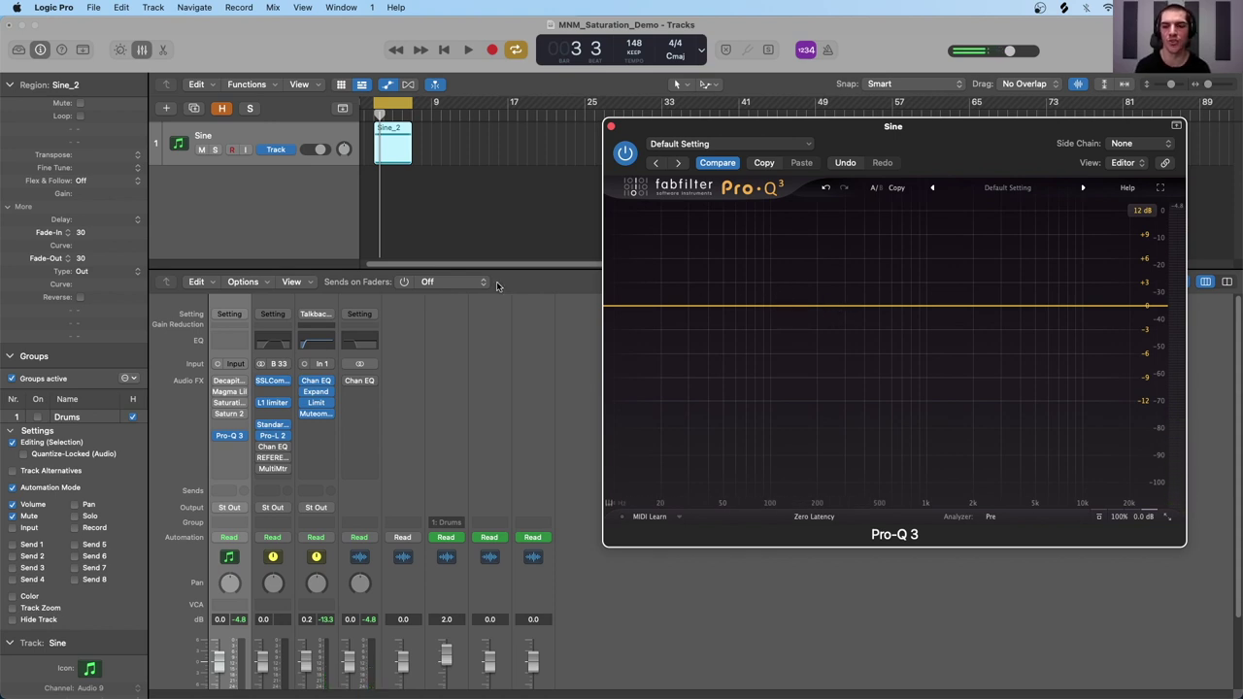
Show the Decapitator and Magma Lil Tube inserts on the Sine channel alongside Pro-Q 3
{"action": "mouse_move", "coordinate": [229, 386]}
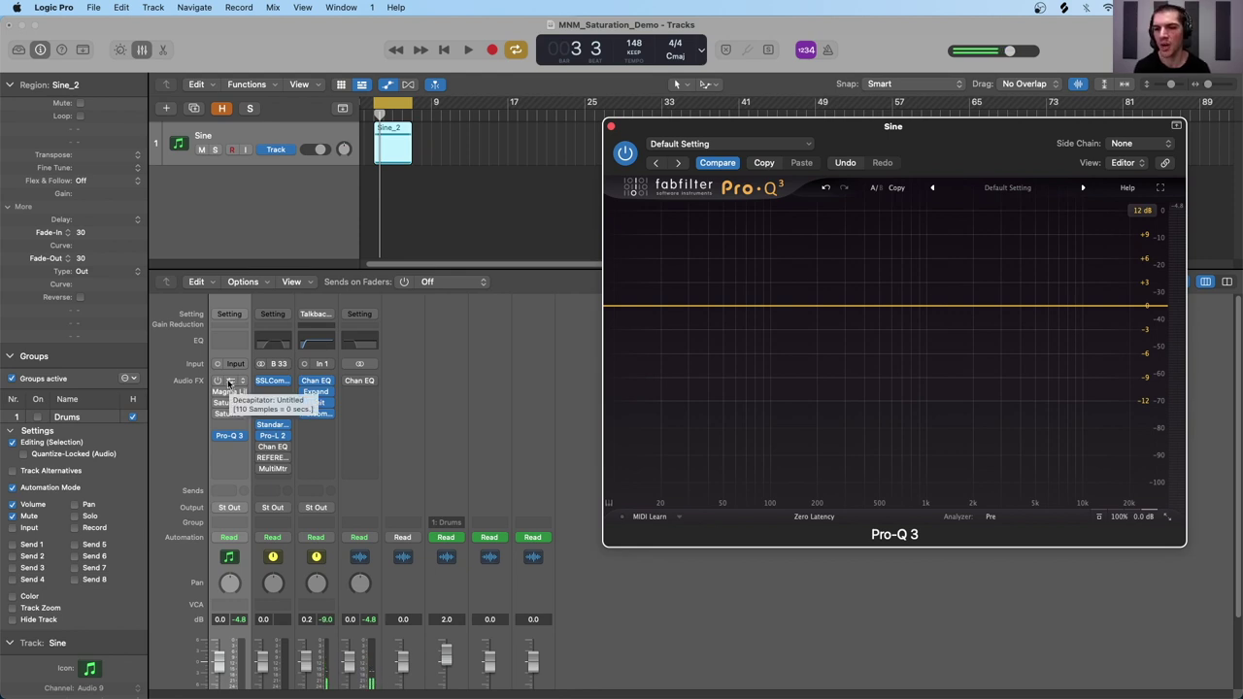
{"action": "left_click", "coordinate": [229, 381]}
{"action": "left_click_drag", "start_coordinate": [534, 251], "coordinate": [639, 94]}
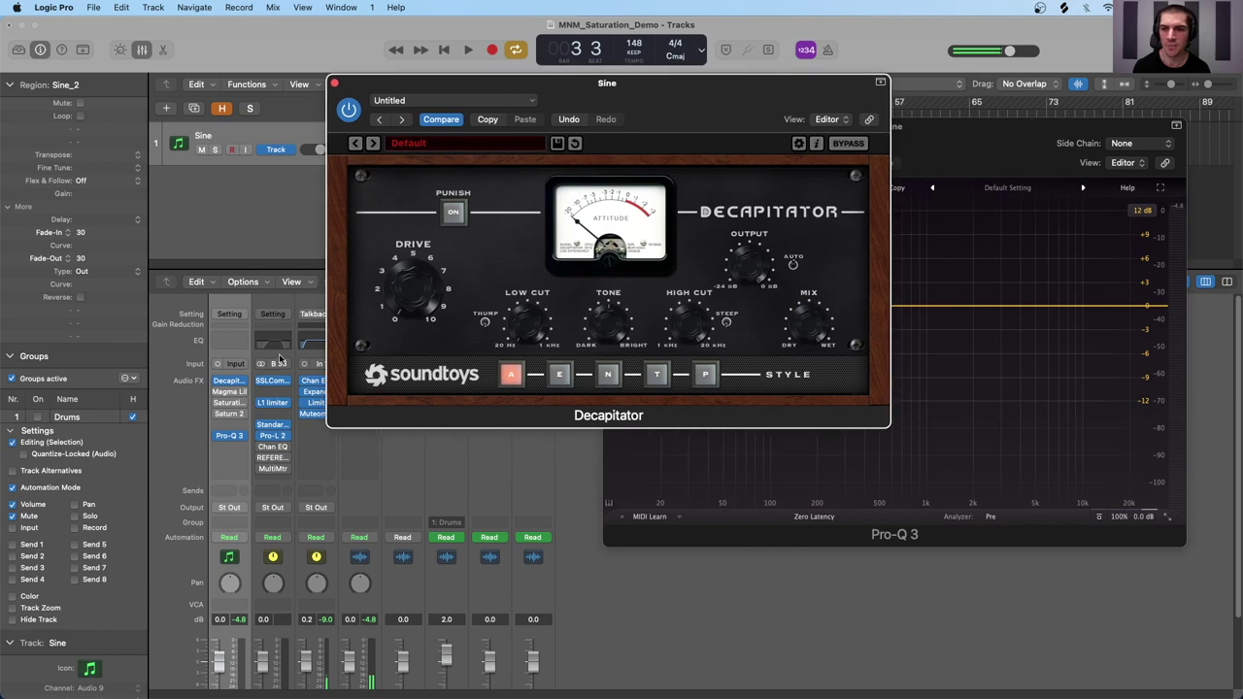
{"action": "left_click", "coordinate": [231, 393]}
{"action": "left_click_drag", "start_coordinate": [561, 219], "coordinate": [633, 231]}
{"action": "left_click_drag", "start_coordinate": [597, 487], "coordinate": [615, 492]}
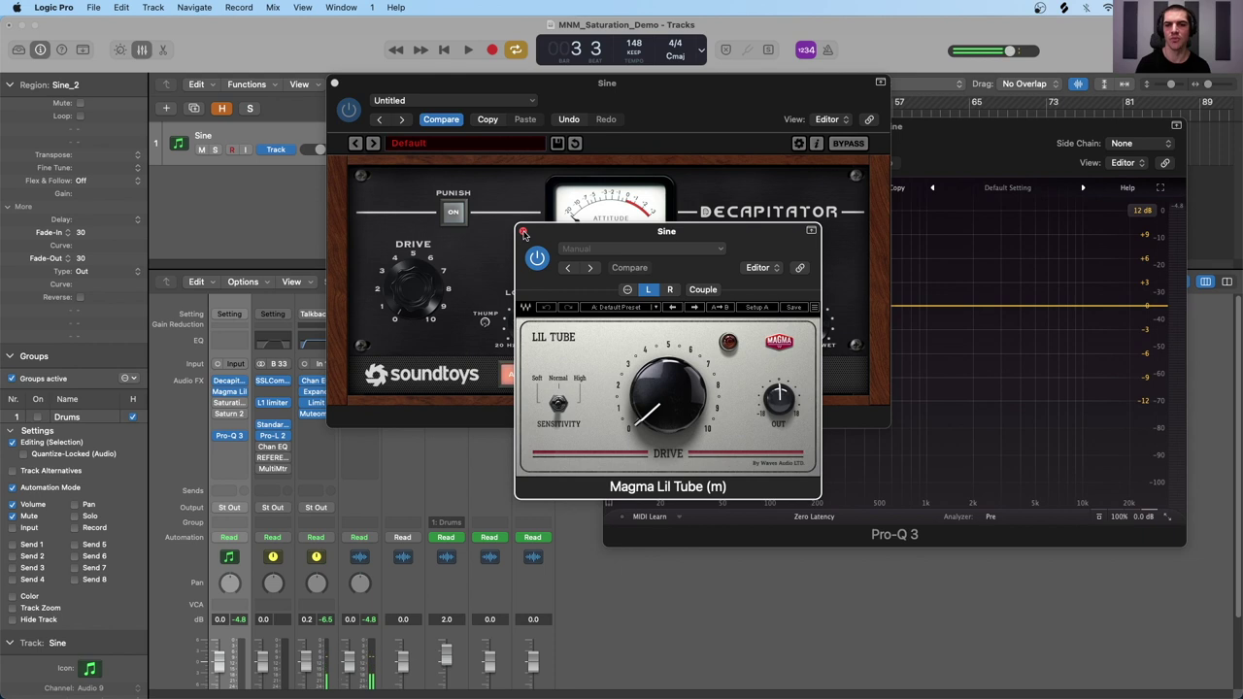
{"action": "left_click", "coordinate": [977, 151]}
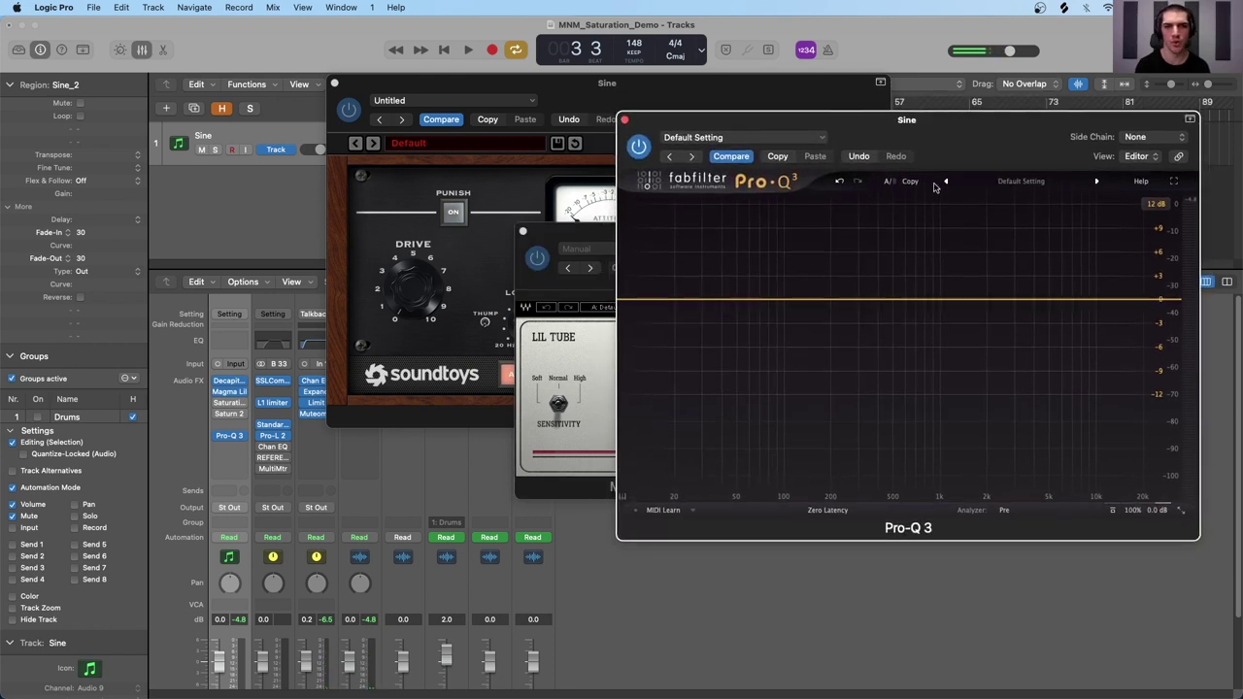
{"action": "left_click", "coordinate": [599, 236]}
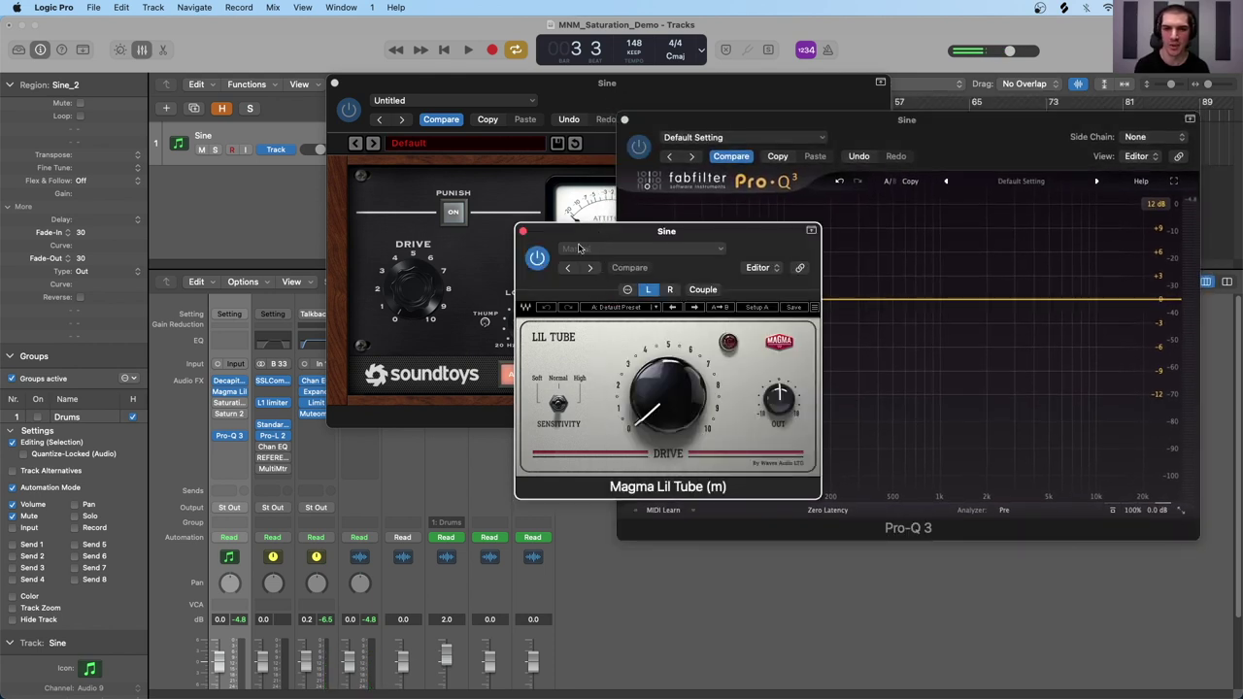
Show the Saturation Knob and Saturn 2 inserts on the Sine channel, and close all plug-in windows
{"action": "left_click", "coordinate": [233, 403]}
{"action": "left_click_drag", "start_coordinate": [687, 232], "coordinate": [715, 241]}
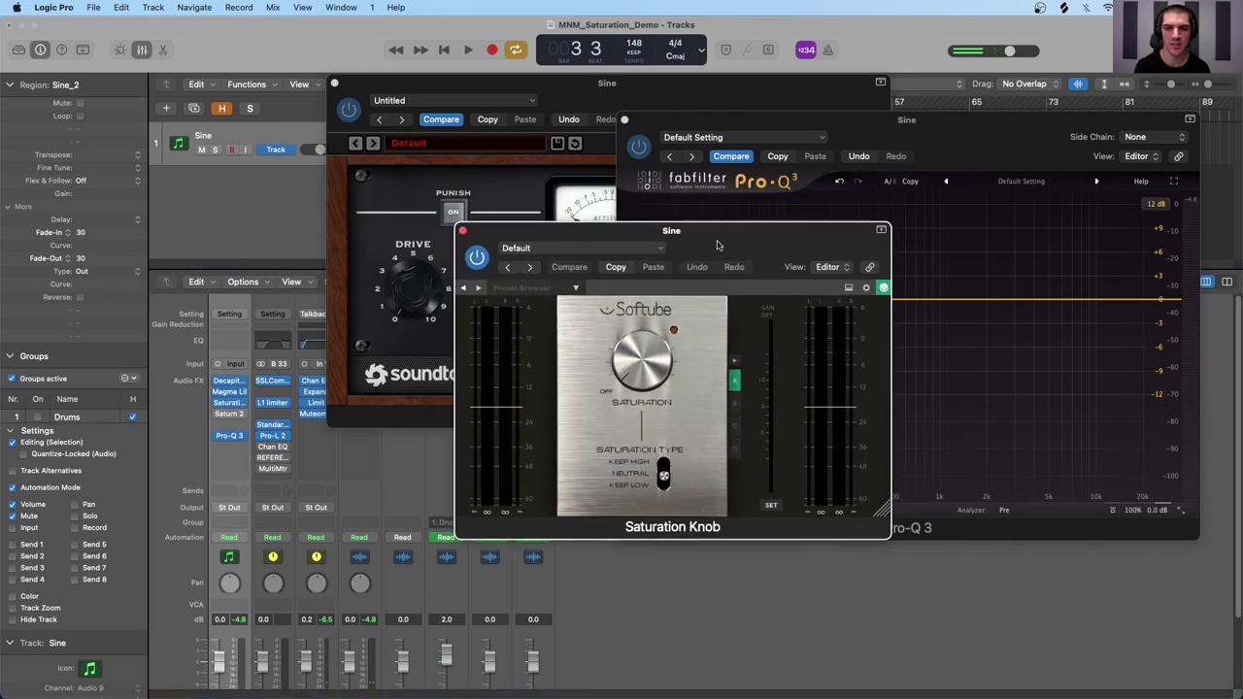
{"action": "left_click", "coordinate": [230, 416]}
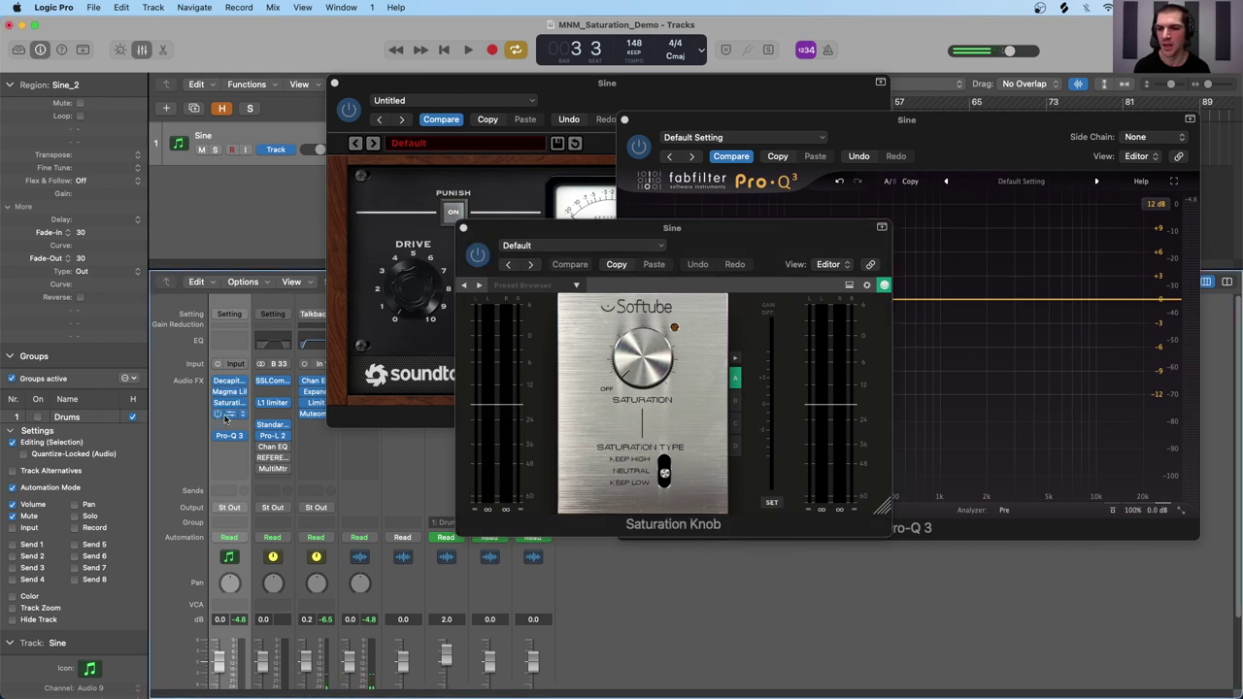
{"action": "left_click", "coordinate": [230, 415]}
{"action": "left_click_drag", "start_coordinate": [683, 239], "coordinate": [686, 228]}
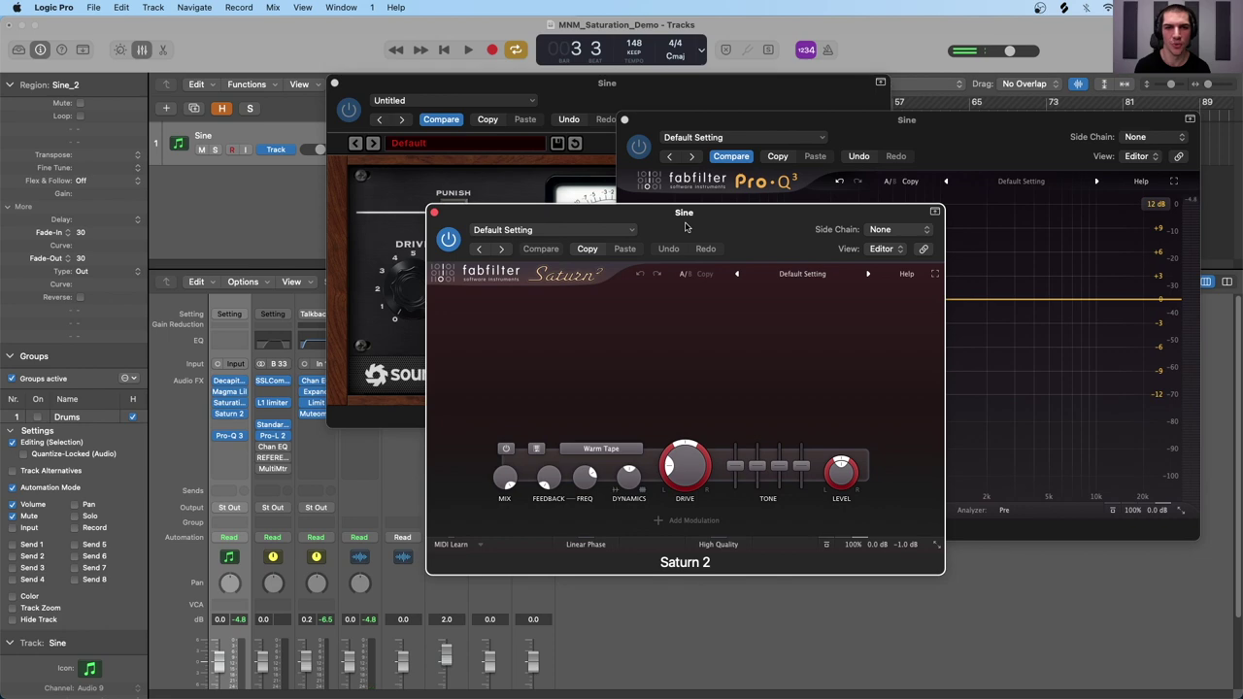
{"action": "left_click", "coordinate": [435, 212], "text": "alt"}
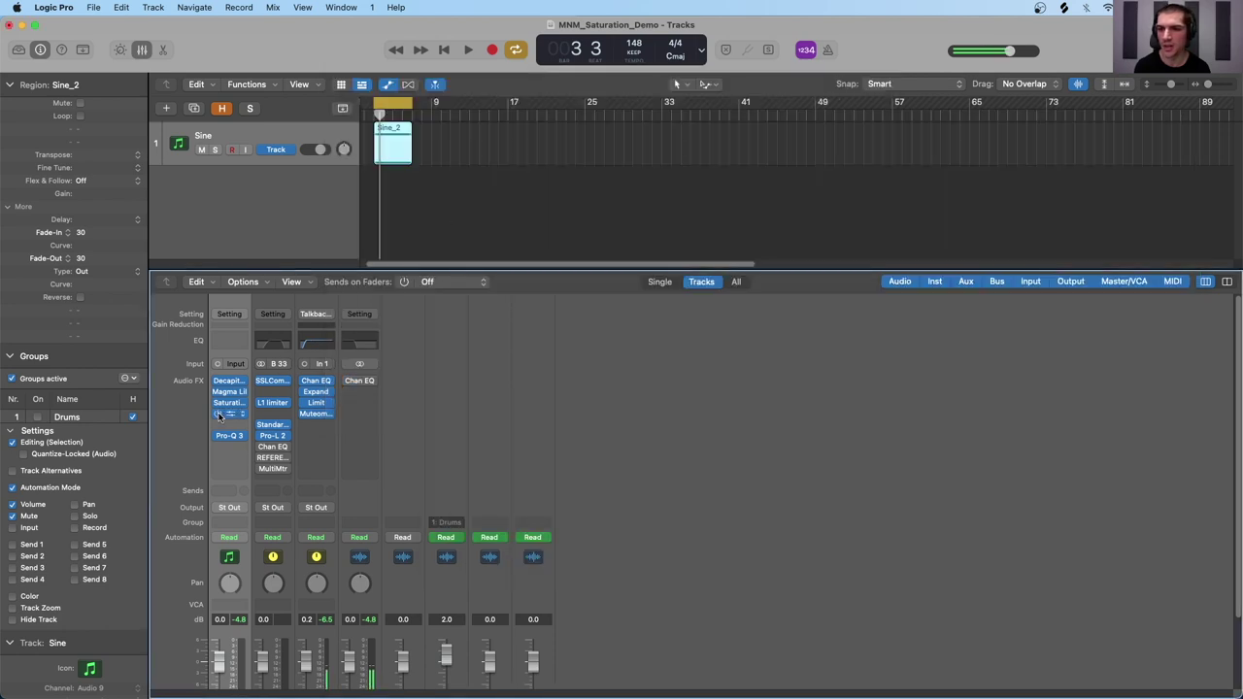
Bypass Magma Lil Tube, Saturation Knob and Saturn 2, and arrange the Decapitator and Pro-Q 3 windows side by side
{"action": "left_click", "coordinate": [229, 381]}
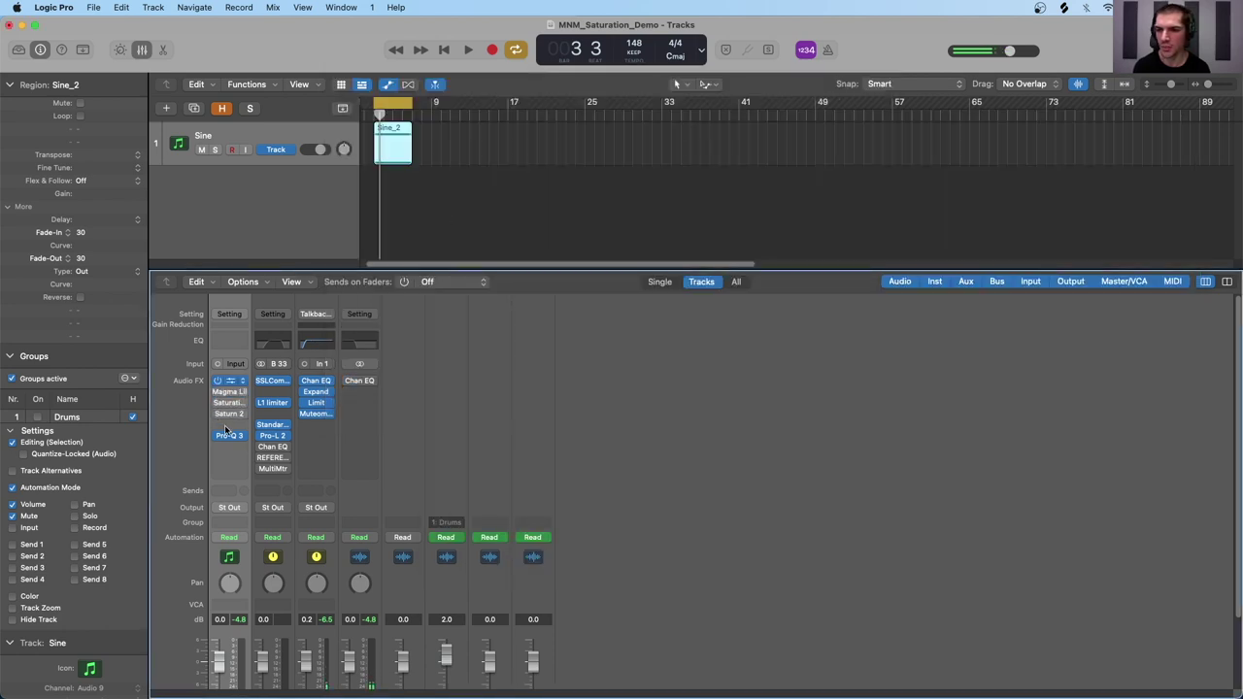
{"action": "left_click", "coordinate": [224, 438]}
{"action": "left_click_drag", "start_coordinate": [583, 97], "coordinate": [356, 86]}
{"action": "left_click_drag", "start_coordinate": [846, 120], "coordinate": [890, 41]}
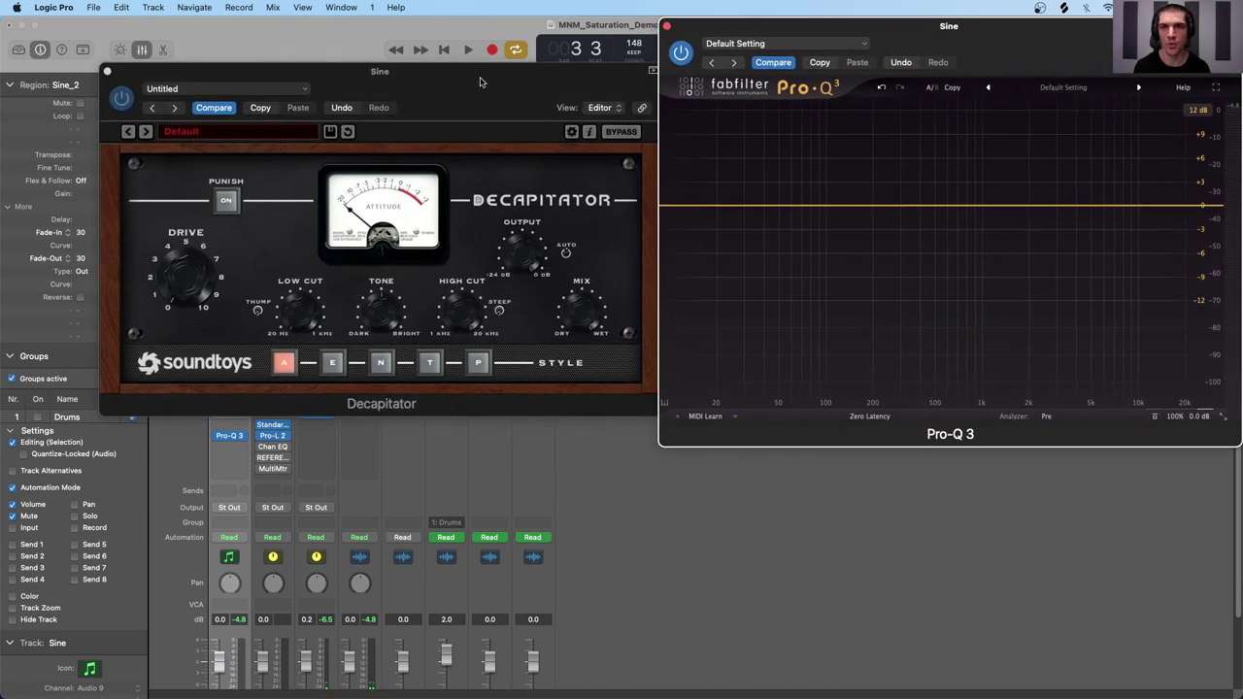
{"action": "left_click_drag", "start_coordinate": [477, 79], "coordinate": [454, 82]}
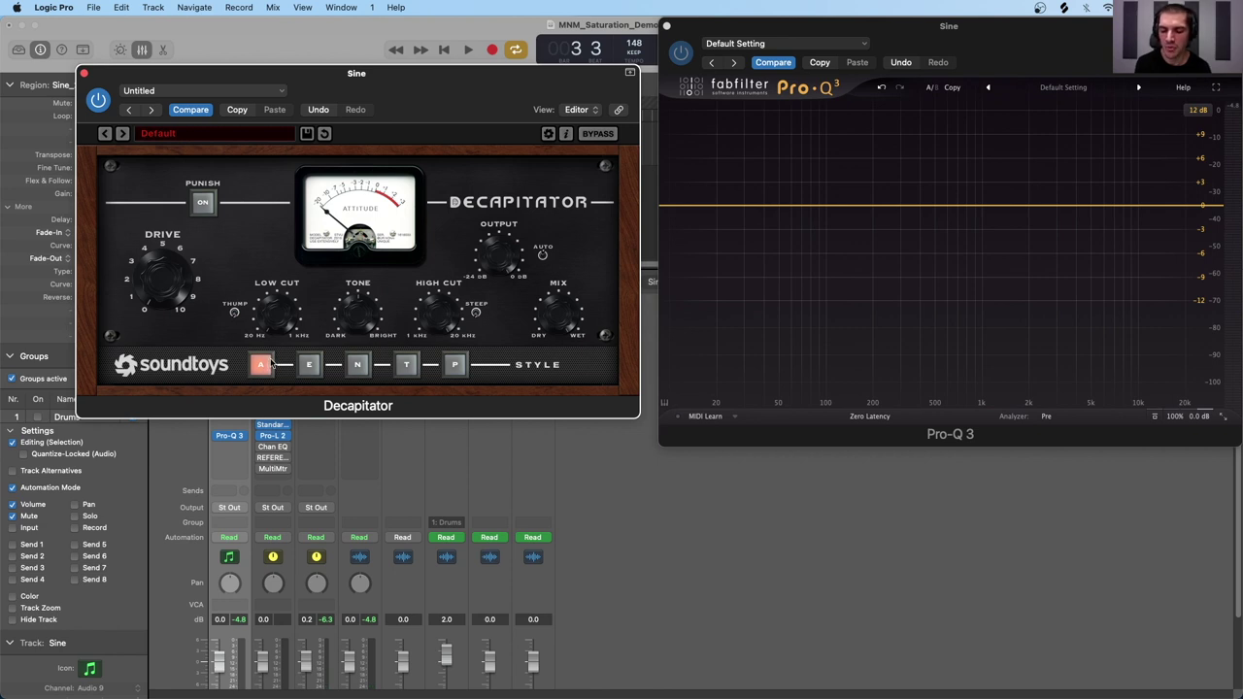
Step through Decapitator's E, N, T and P saturation styles, and return it to style A
{"action": "left_click", "coordinate": [309, 365]}
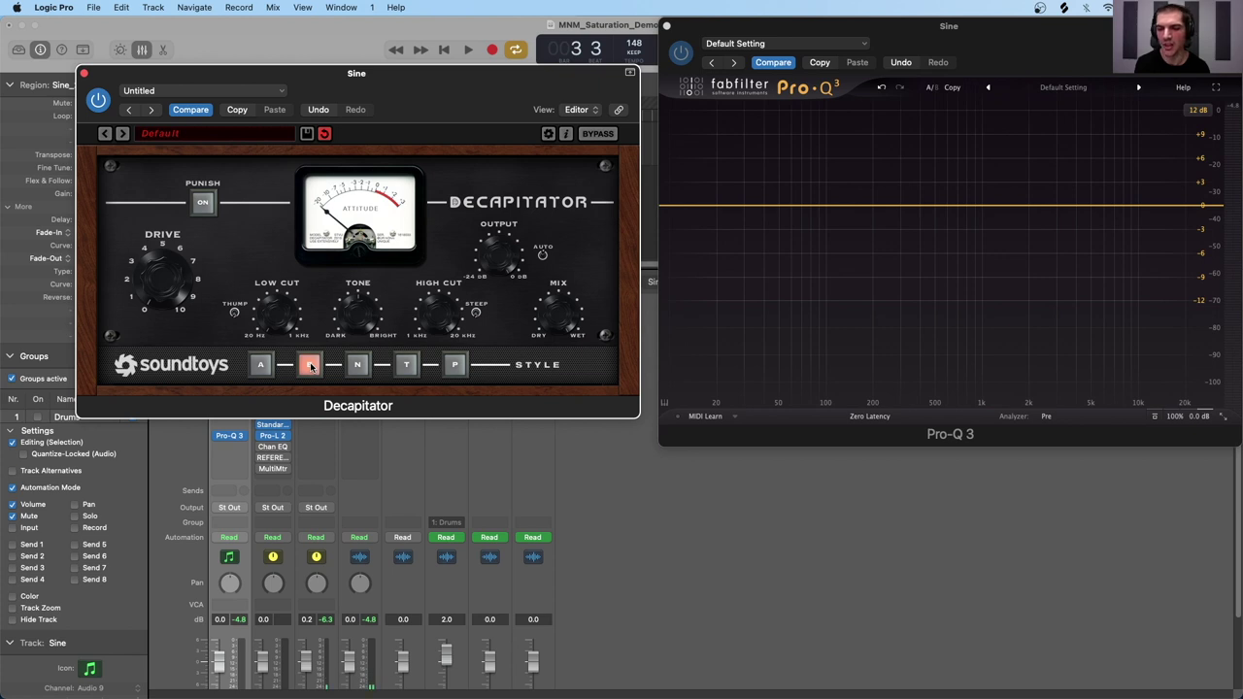
{"action": "left_click", "coordinate": [357, 366]}
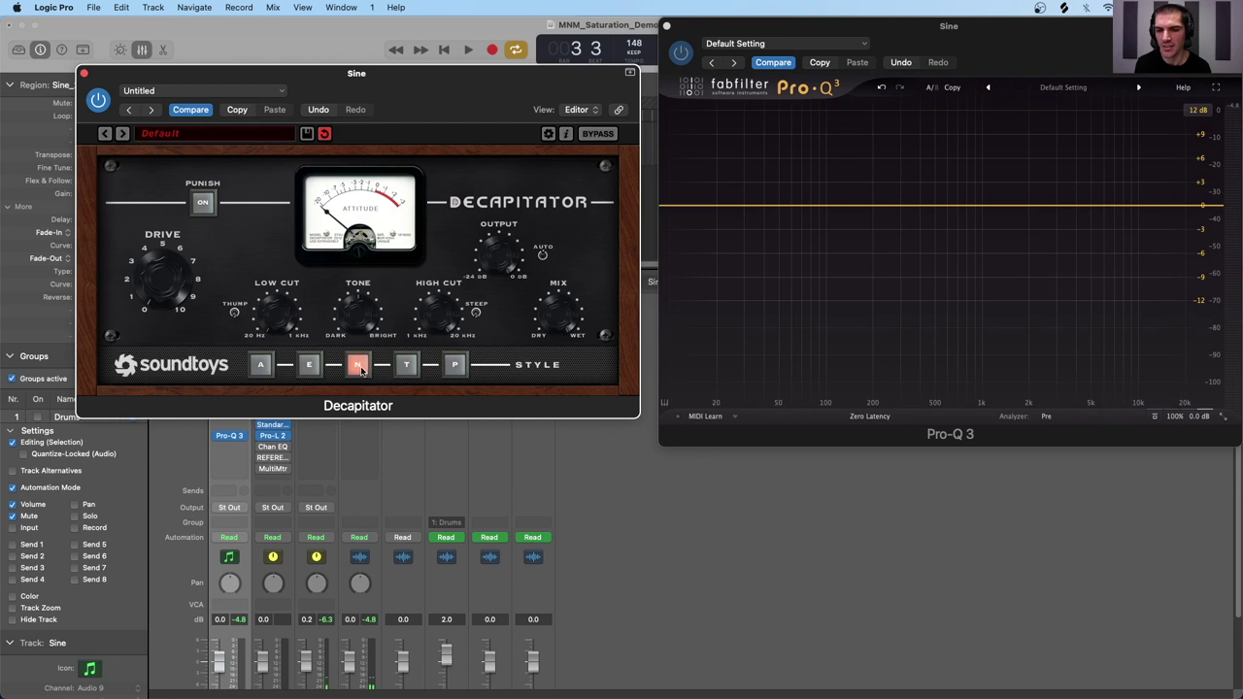
{"action": "left_click", "coordinate": [412, 367]}
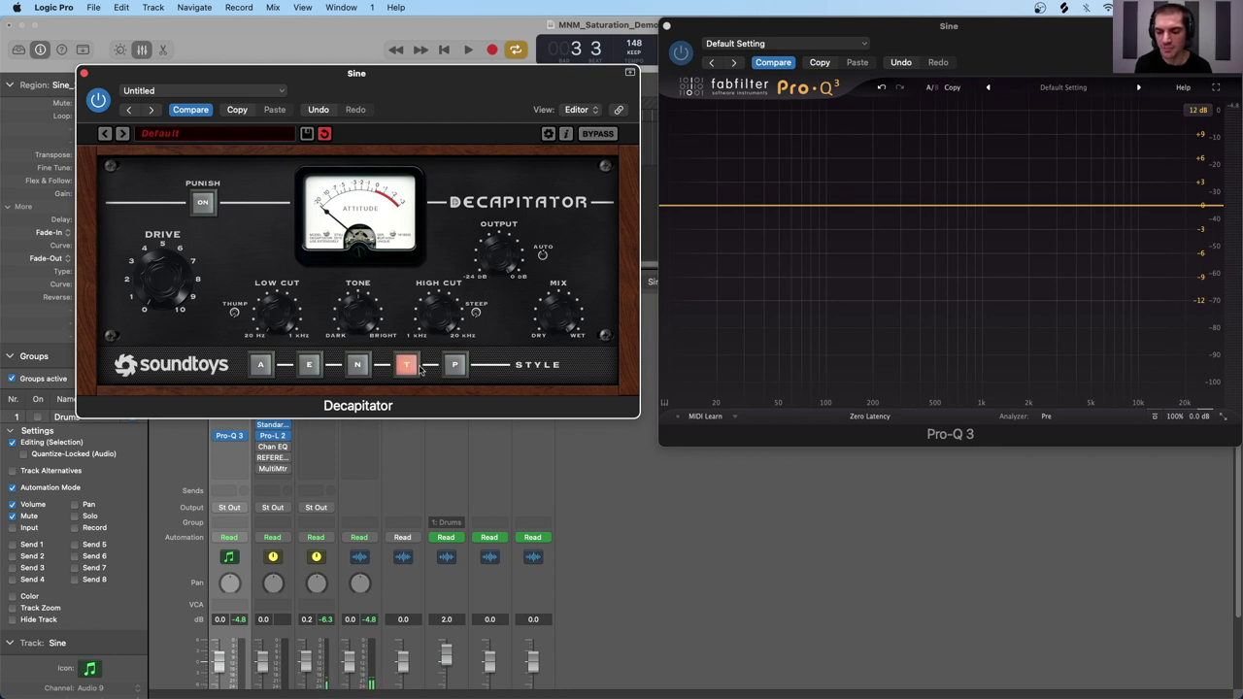
{"action": "left_click", "coordinate": [454, 366]}
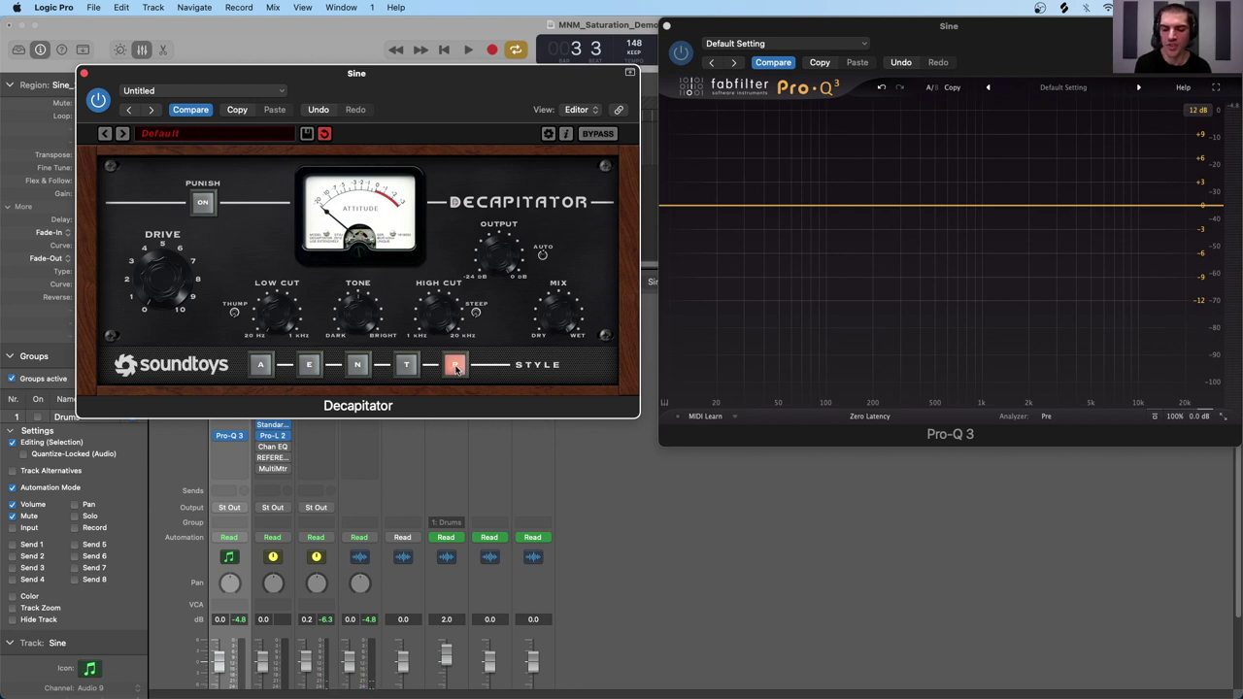
{"action": "left_click", "coordinate": [408, 365]}
{"action": "left_click", "coordinate": [455, 366]}
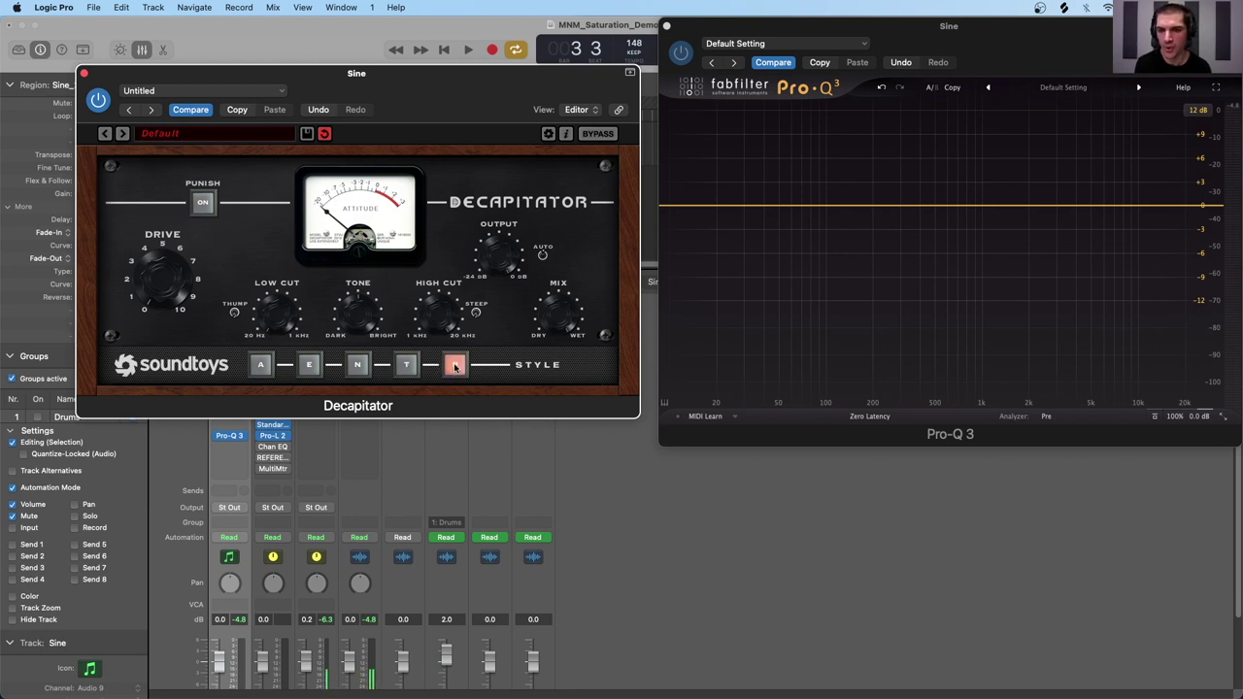
{"action": "left_click", "coordinate": [258, 367]}
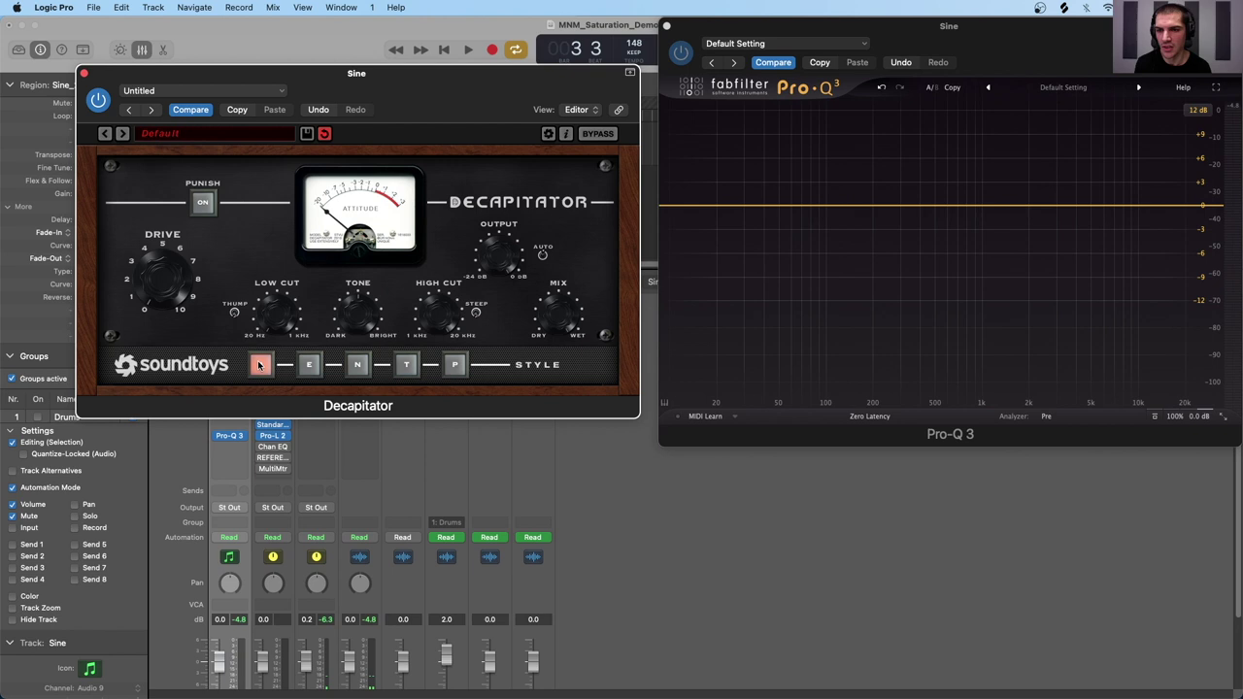
{"action": "left_click", "coordinate": [310, 367]}
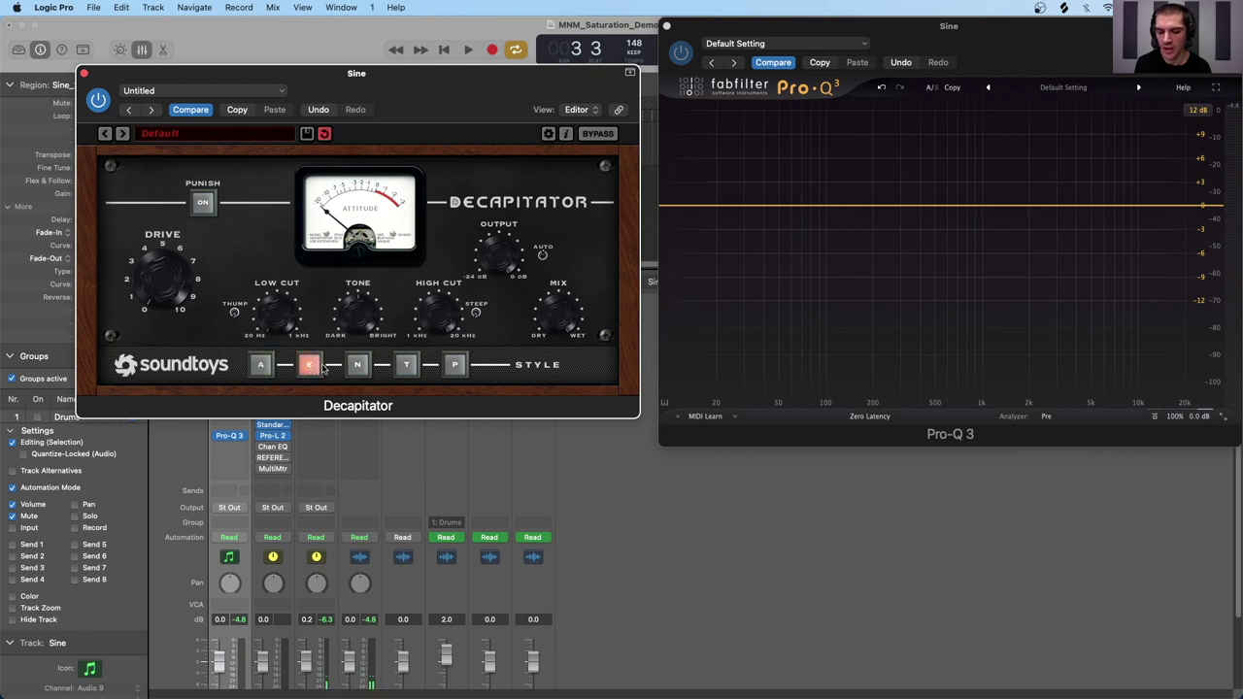
{"action": "left_click", "coordinate": [356, 366]}
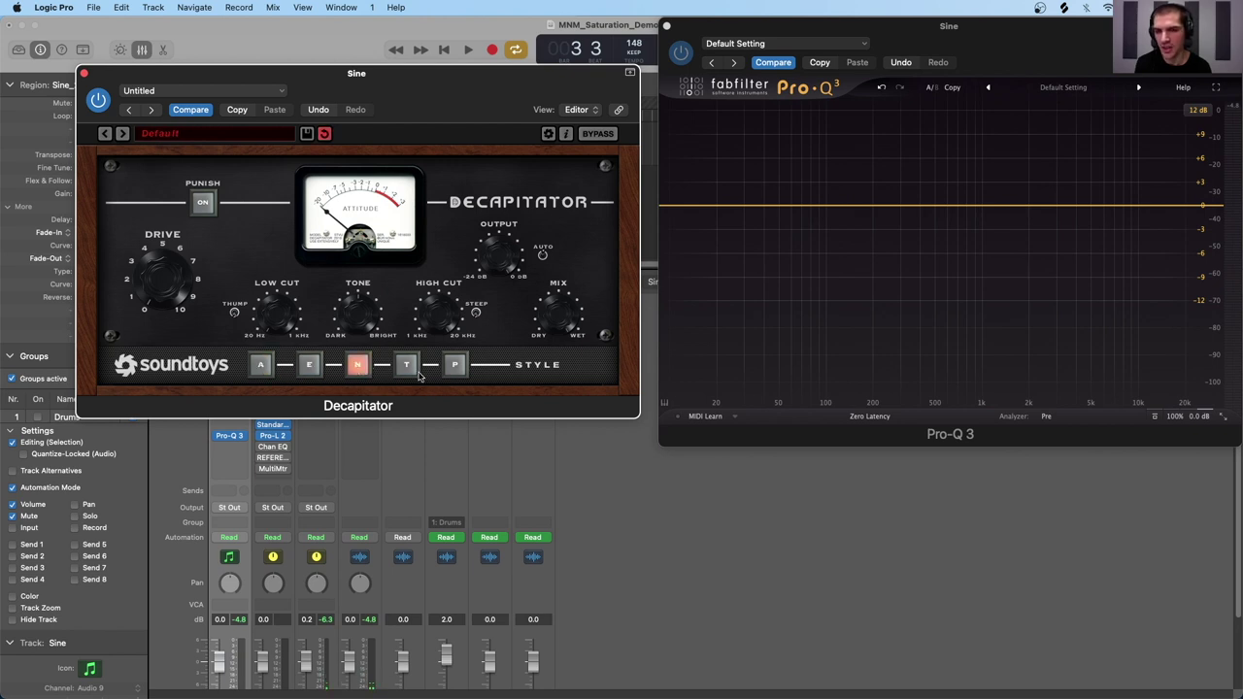
{"action": "left_click", "coordinate": [408, 365]}
{"action": "left_click", "coordinate": [452, 366]}
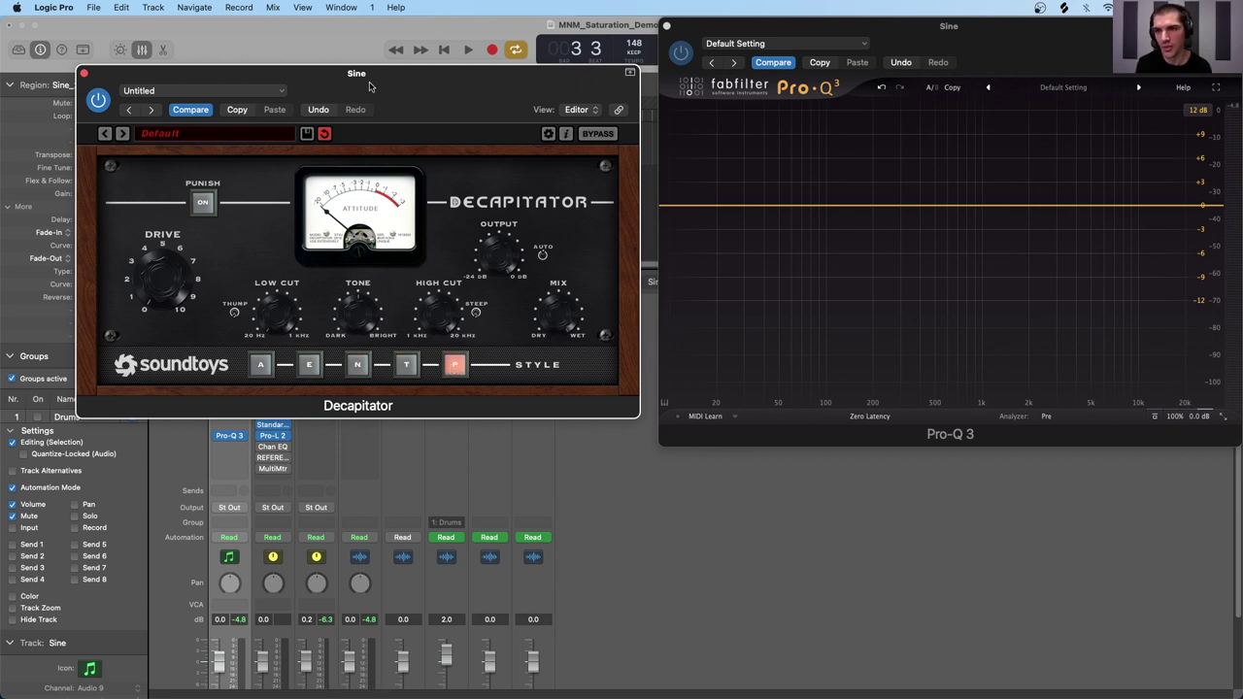
{"action": "left_click_drag", "start_coordinate": [369, 84], "coordinate": [365, 88]}
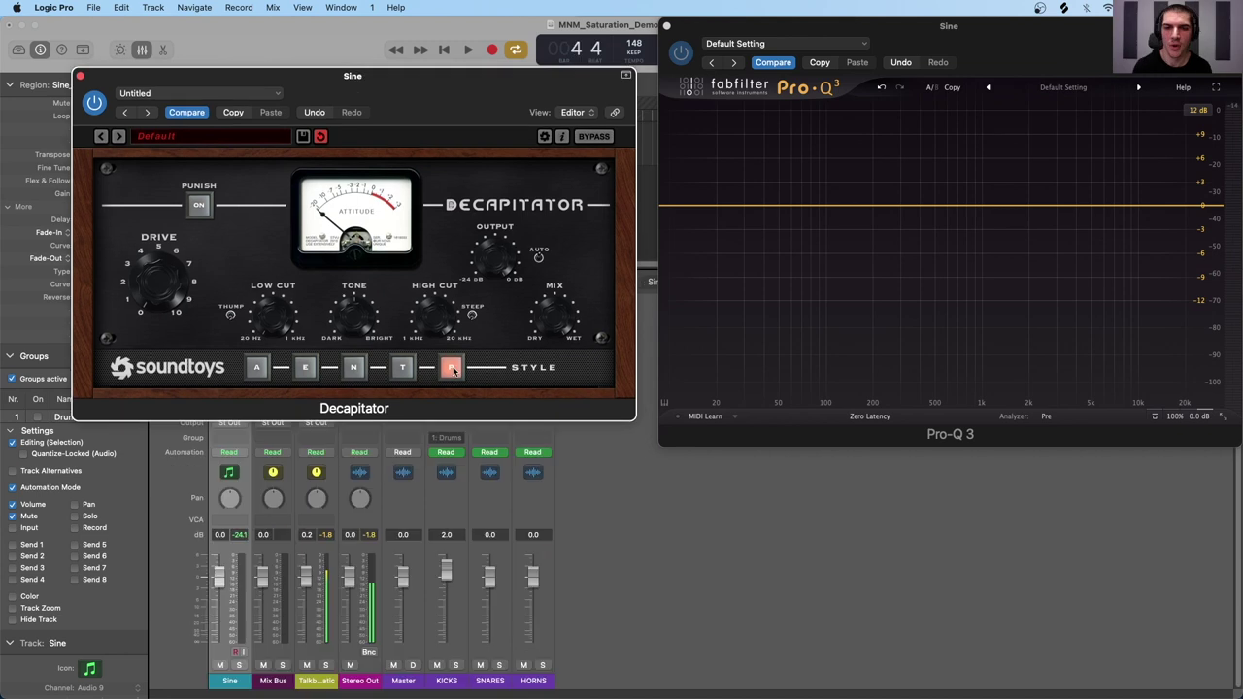
{"action": "left_click", "coordinate": [257, 369]}
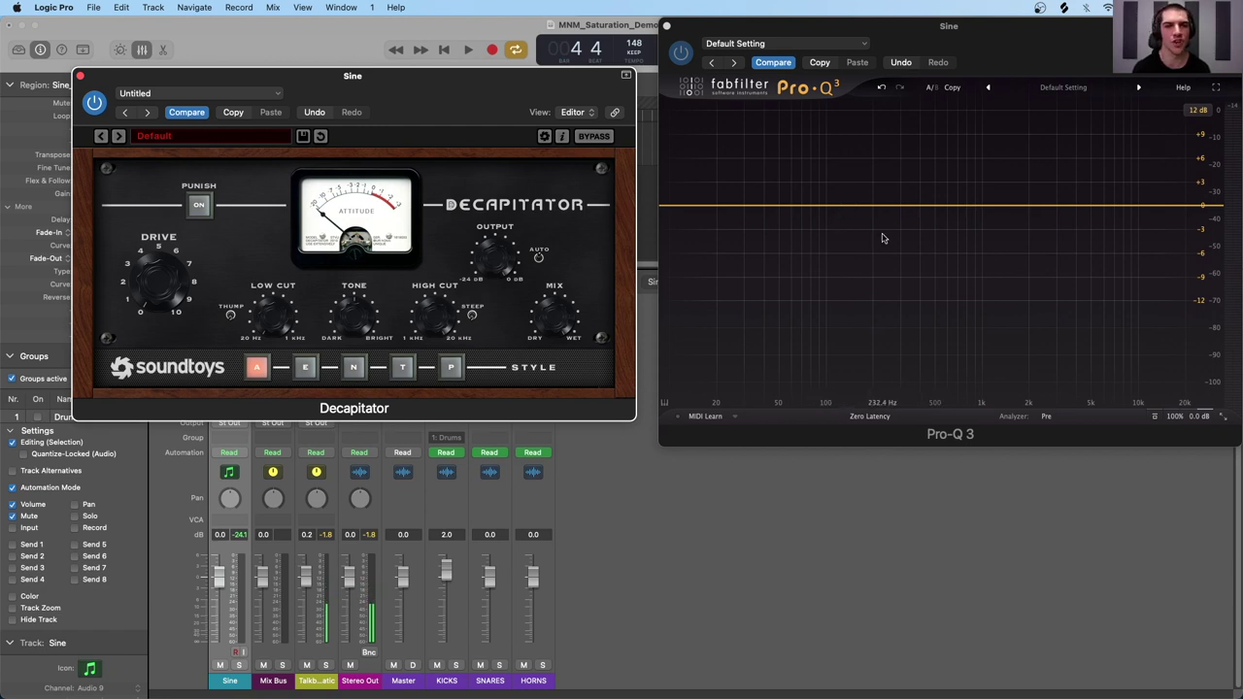
Lower the Sine channel's volume fader to -10.0 dB
{"action": "left_click_drag", "start_coordinate": [328, 87], "coordinate": [335, 90]}
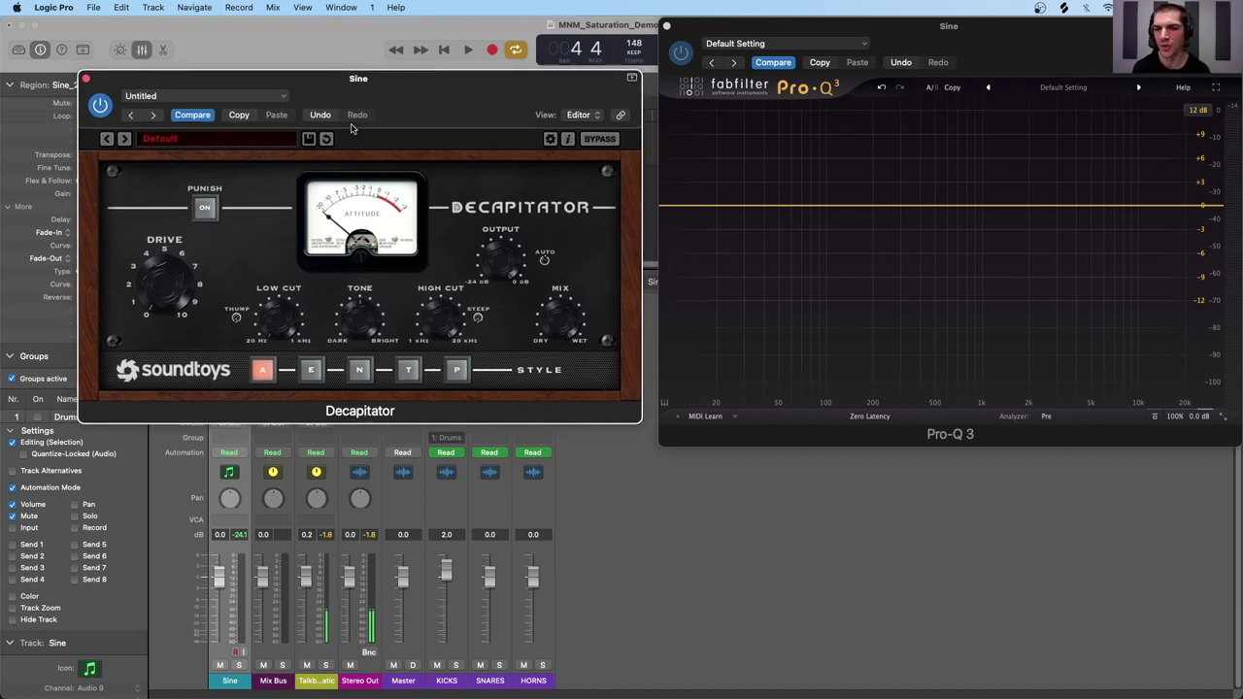
{"action": "left_click_drag", "start_coordinate": [220, 574], "coordinate": [220, 611]}
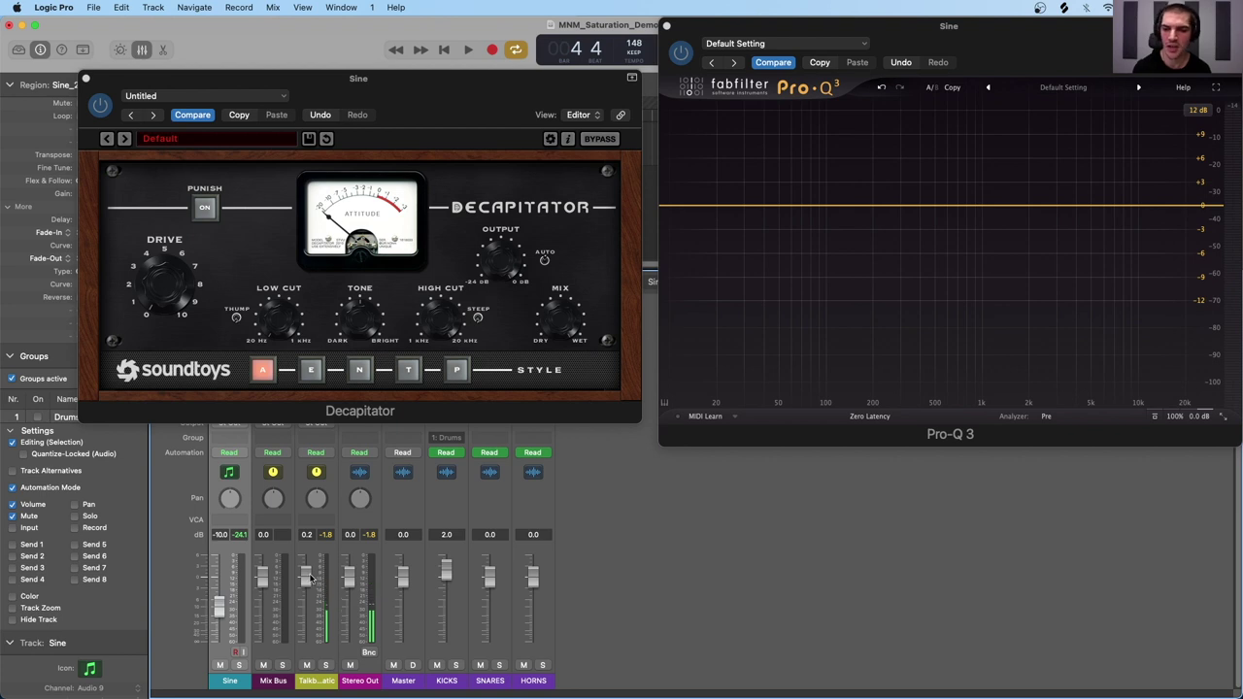
{"action": "left_click", "coordinate": [305, 580], "text": "alt"}
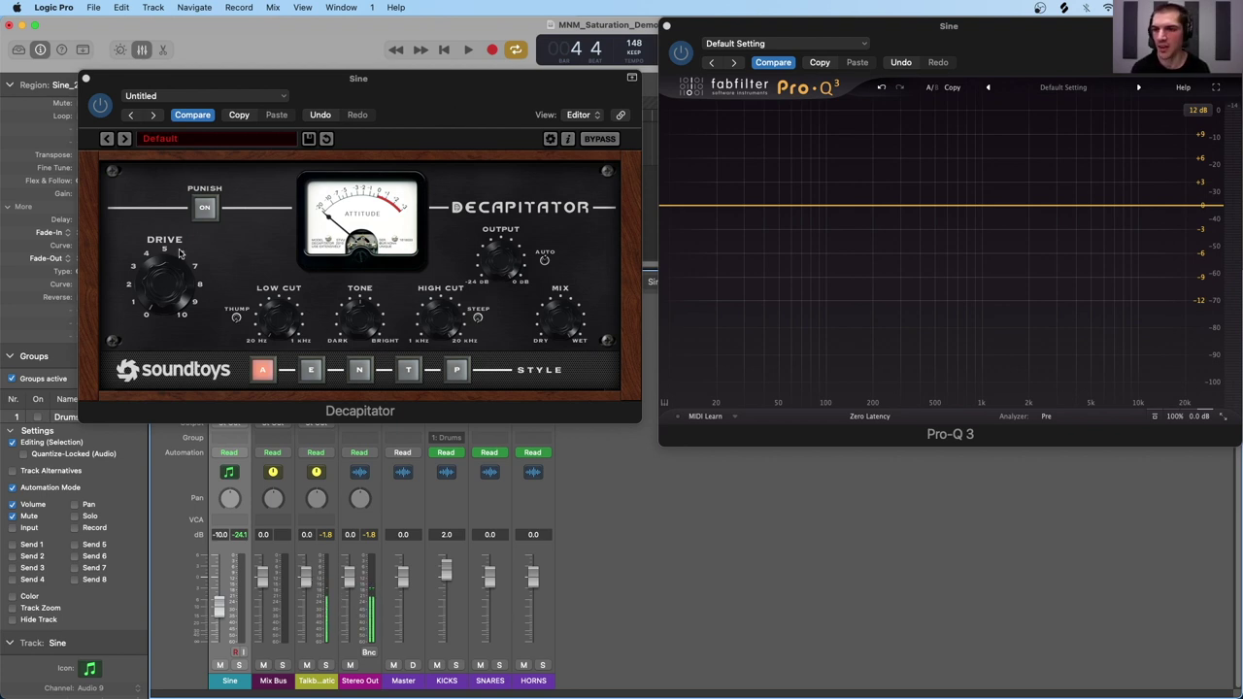
Play the sine wave and toggle Decapitator's bypass to compare the harmonics in Pro-Q 3's analyzer
{"action": "key", "text": "space"}
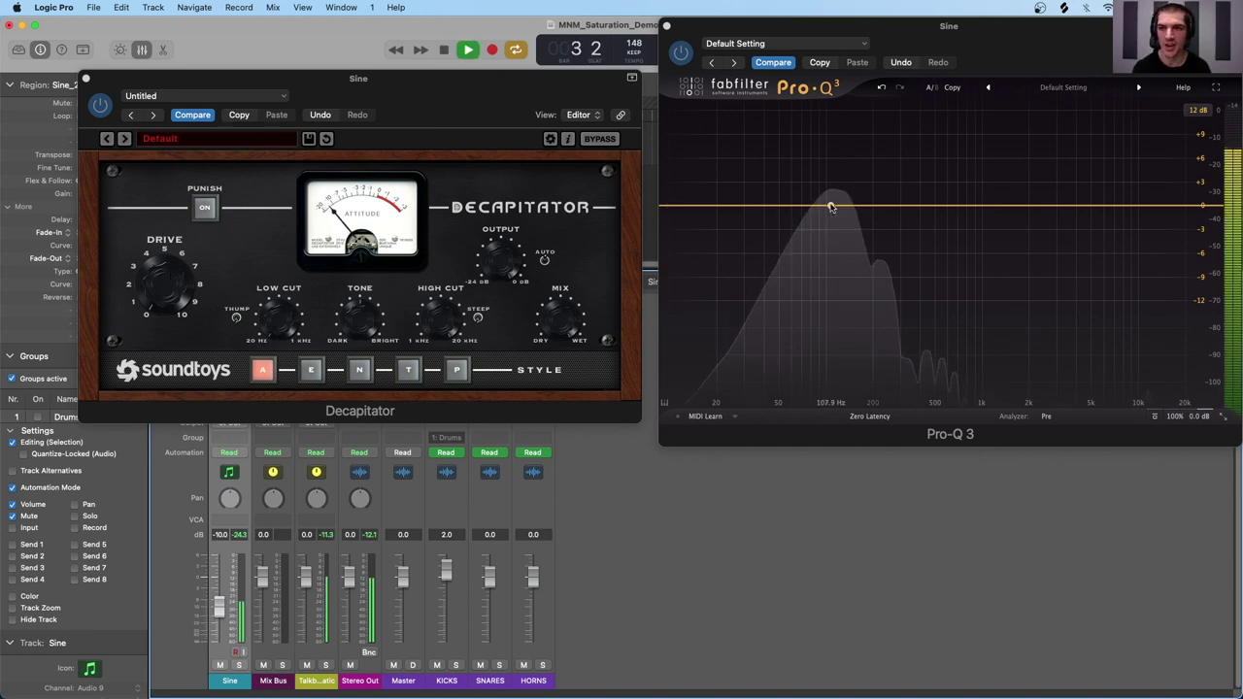
{"action": "left_click", "coordinate": [100, 107]}
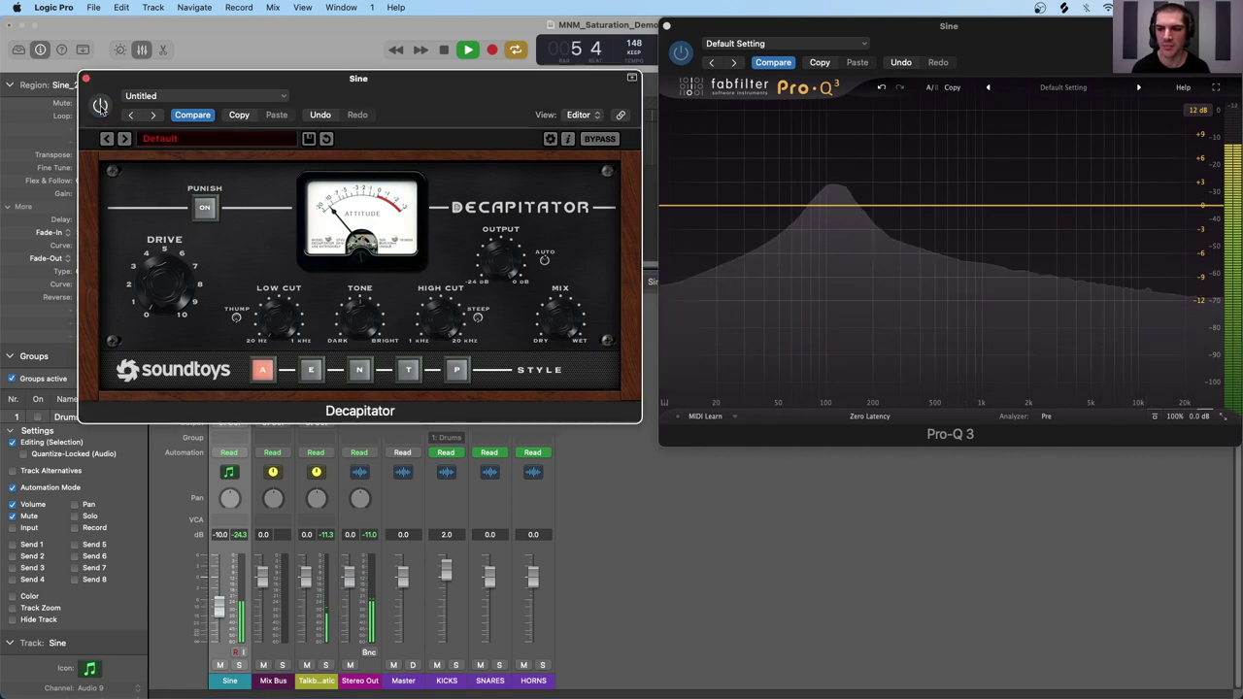
{"action": "left_click", "coordinate": [100, 105]}
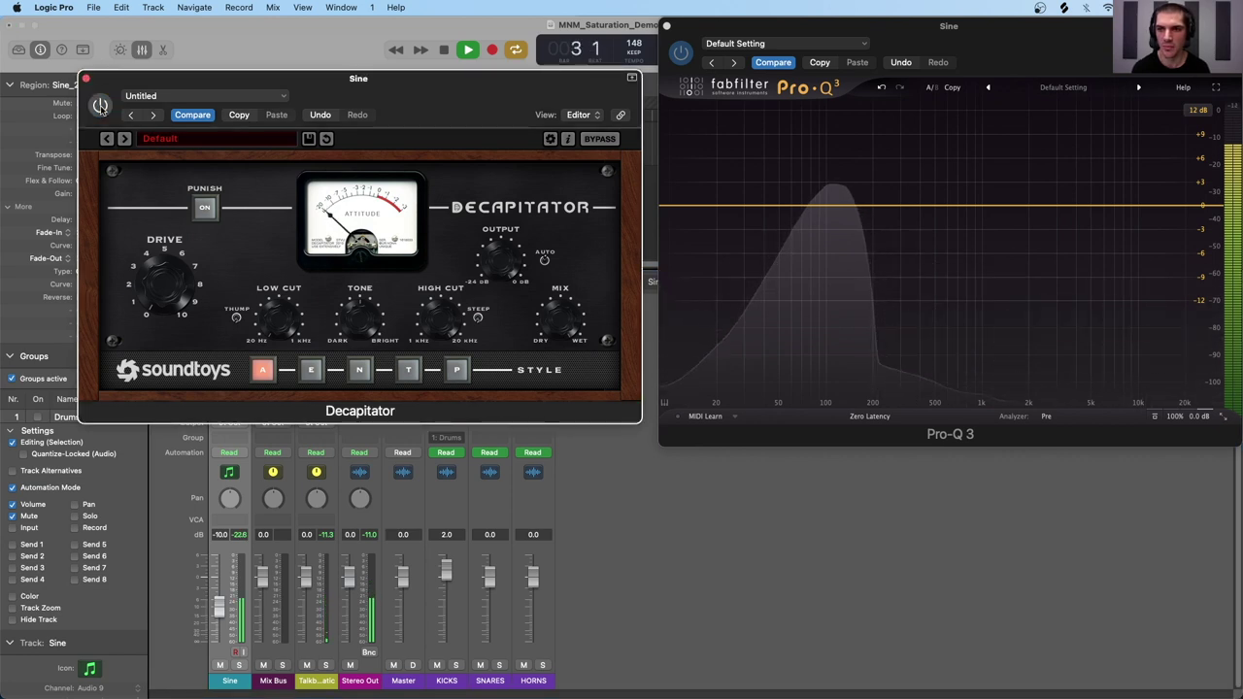
Sweep Decapitator's Drive up in style A and again in style E to compare their harmonics in the analyzer
{"action": "left_click_drag", "start_coordinate": [166, 301], "coordinate": [165, 264]}
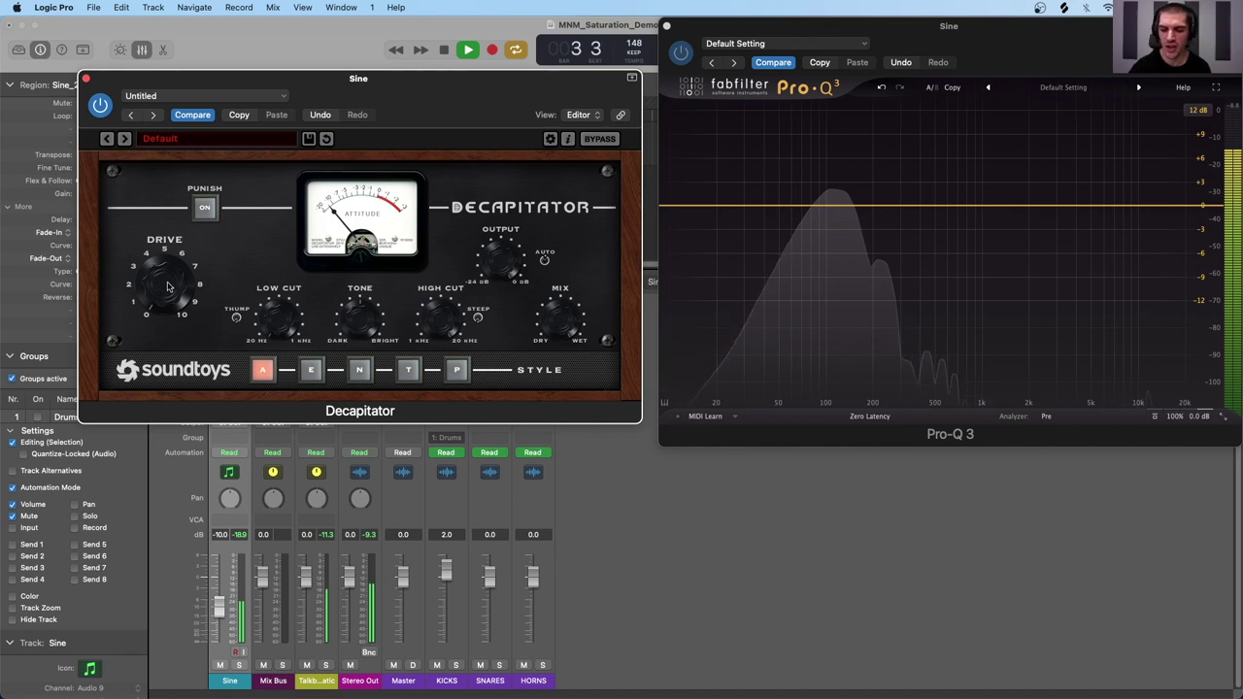
{"action": "left_click_drag", "start_coordinate": [167, 286], "coordinate": [167, 233]}
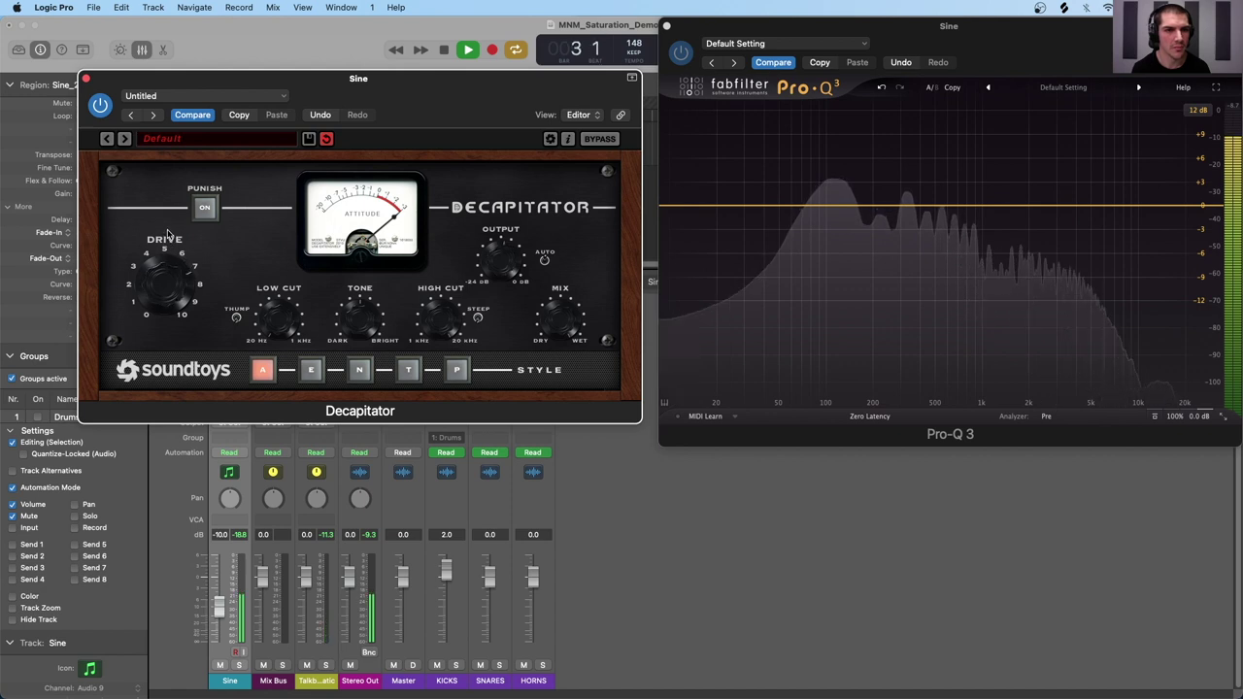
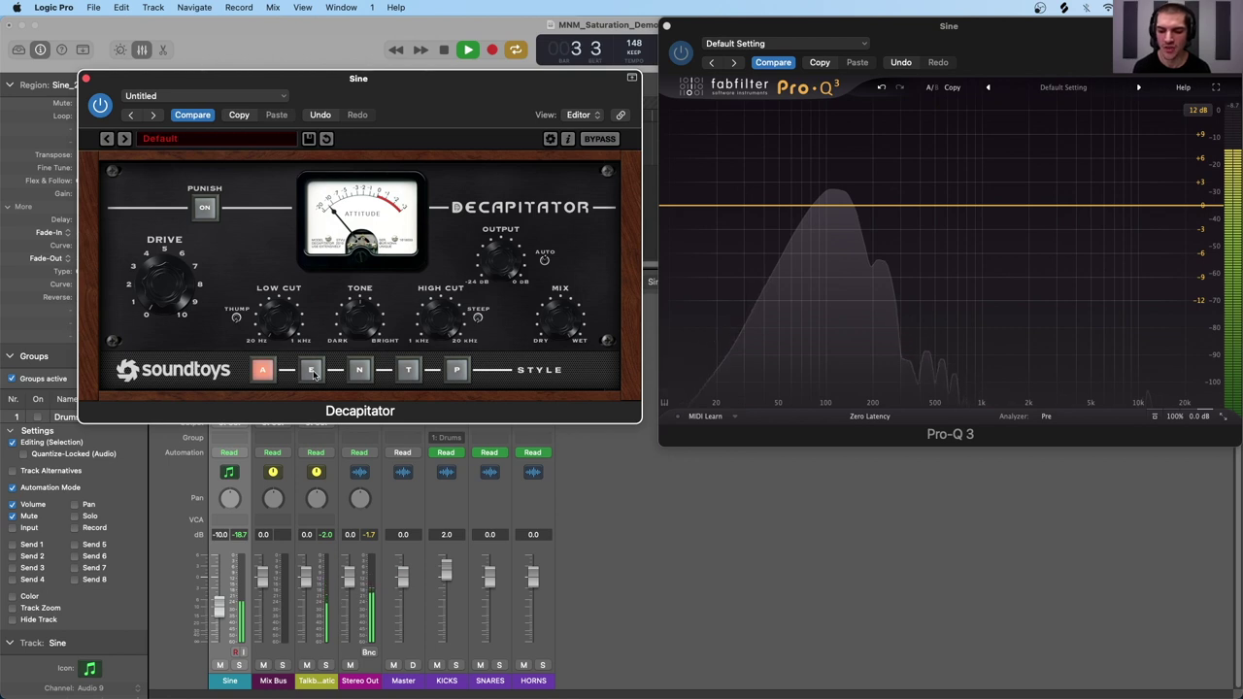
{"action": "left_click", "coordinate": [312, 371]}
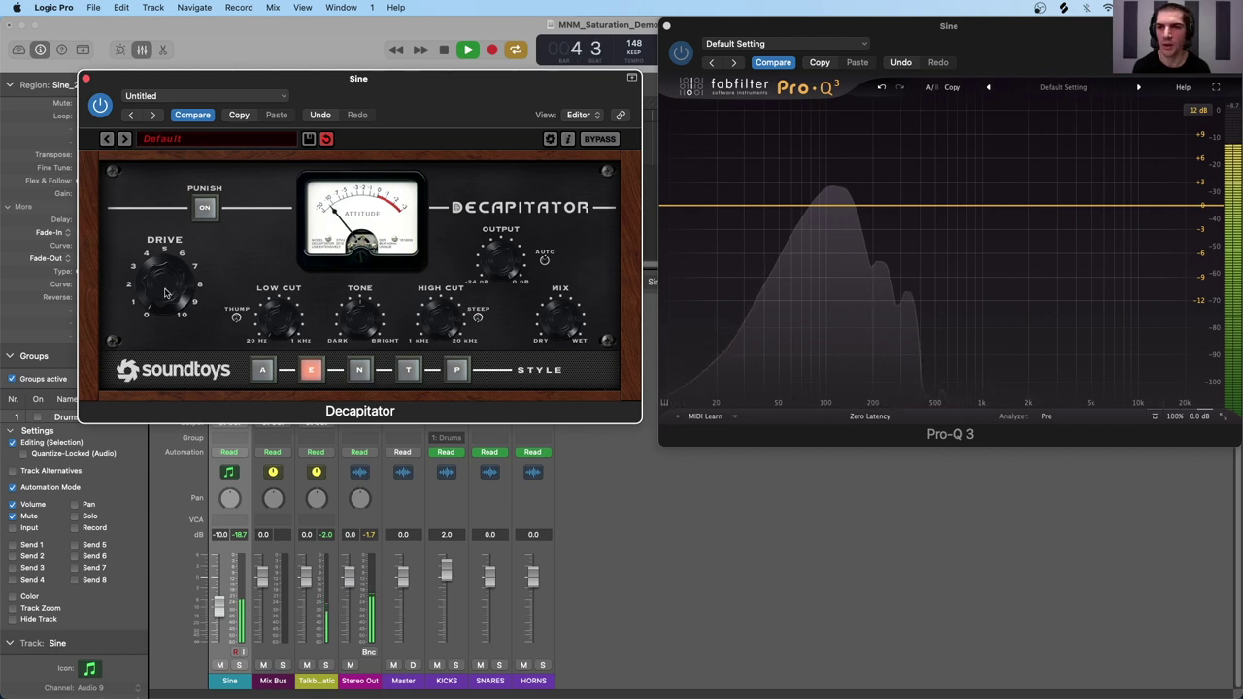
{"action": "left_click_drag", "start_coordinate": [165, 293], "coordinate": [170, 212]}
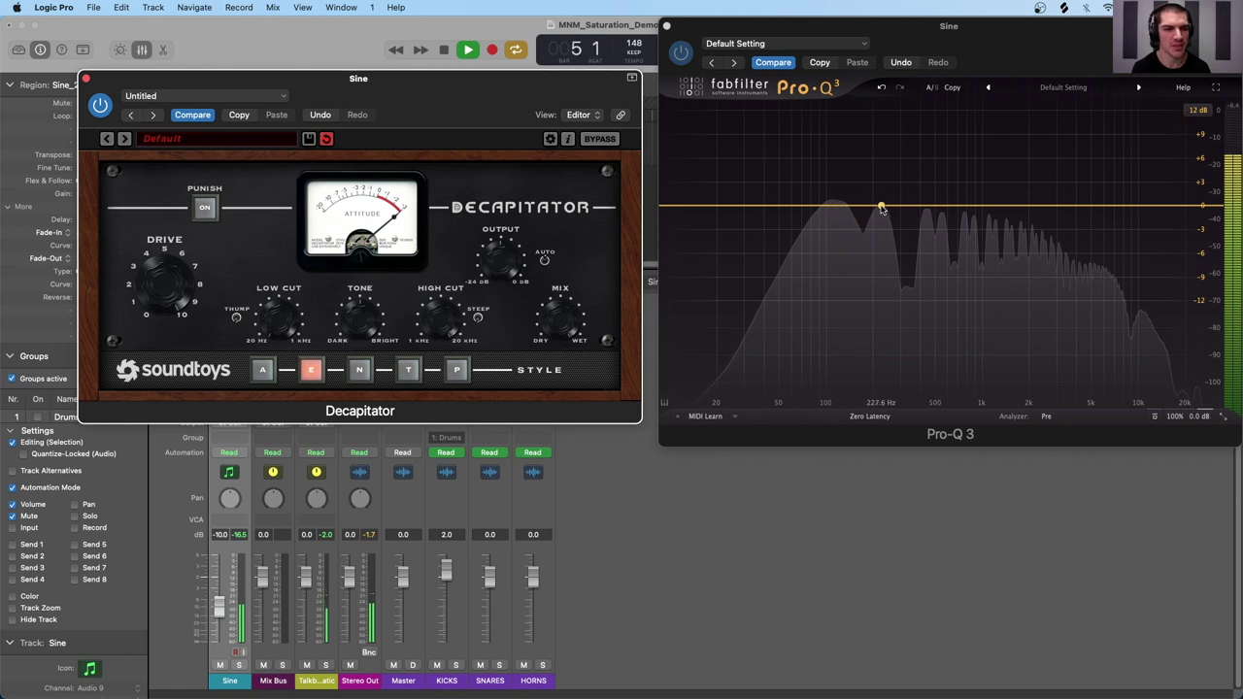
{"action": "left_click", "coordinate": [928, 209]}
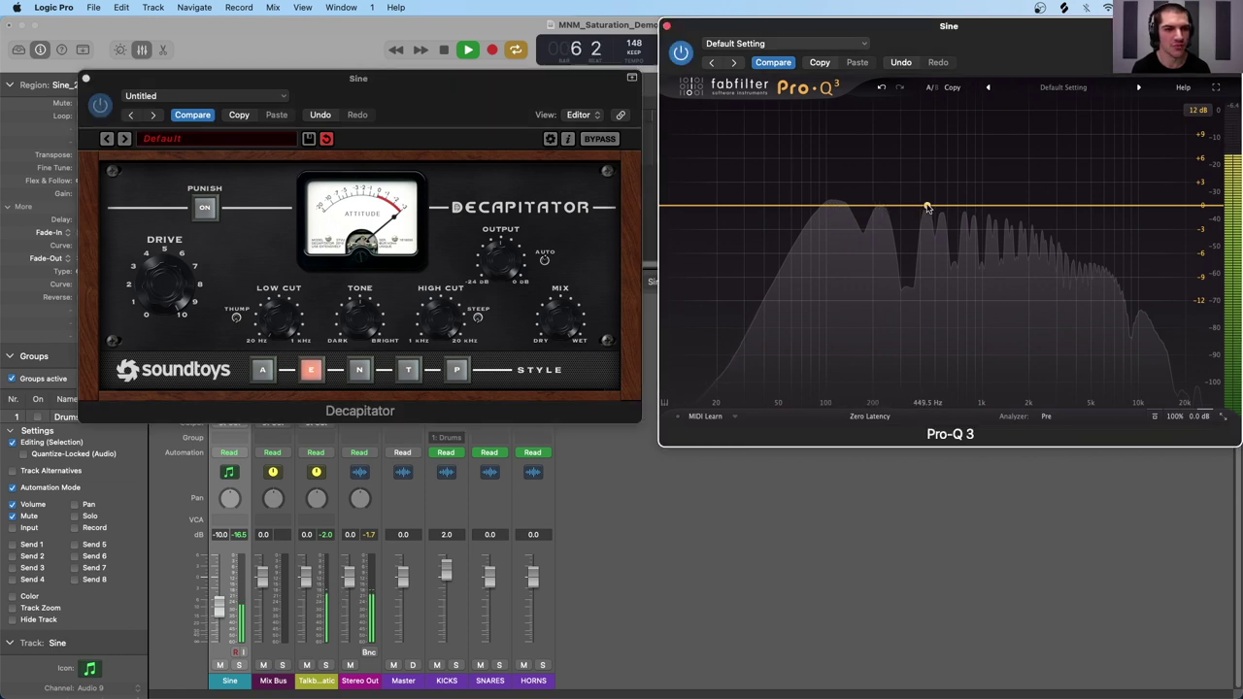
{"action": "left_click", "coordinate": [904, 208]}
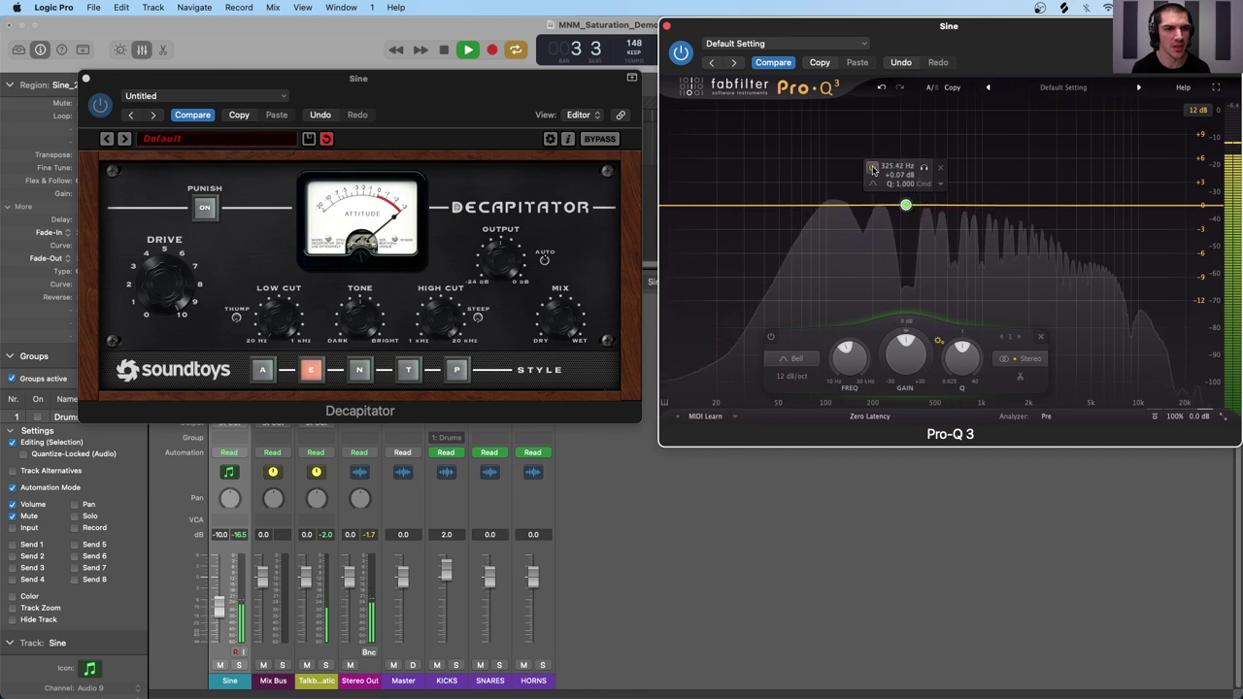
{"action": "left_click", "coordinate": [940, 168]}
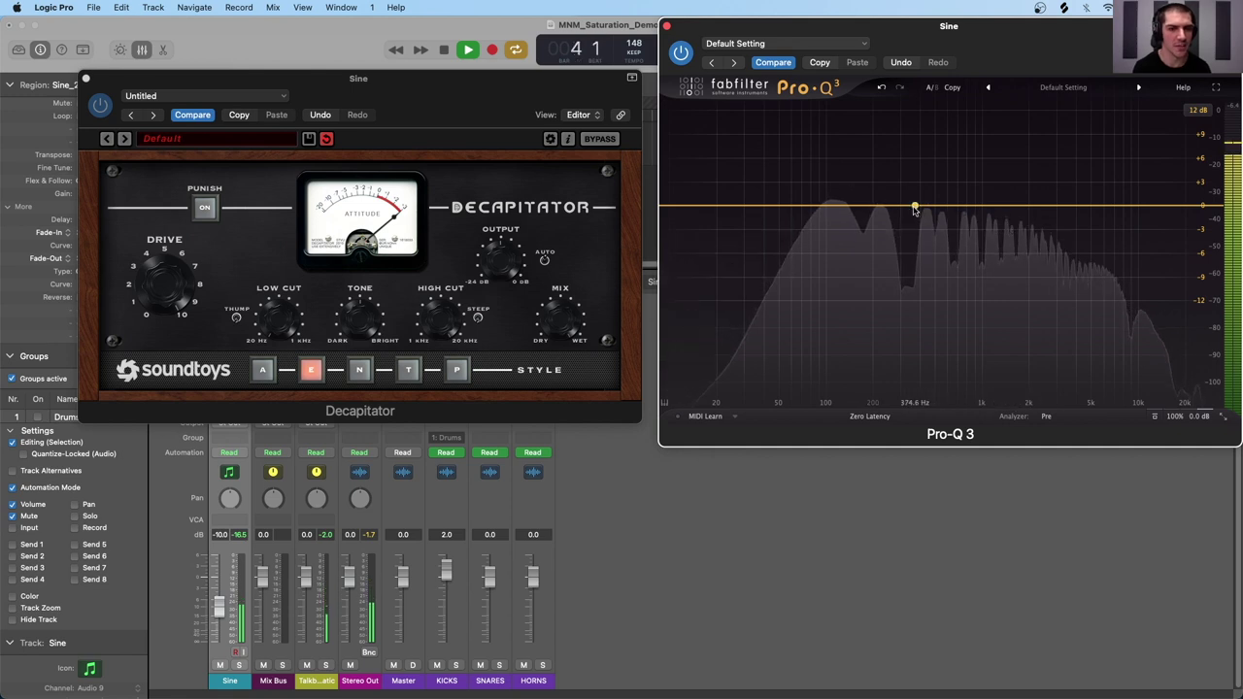
Lower Decapitator's Drive, switch it to style N, and sweep Drive up and back down
{"action": "left_click", "coordinate": [161, 283]}
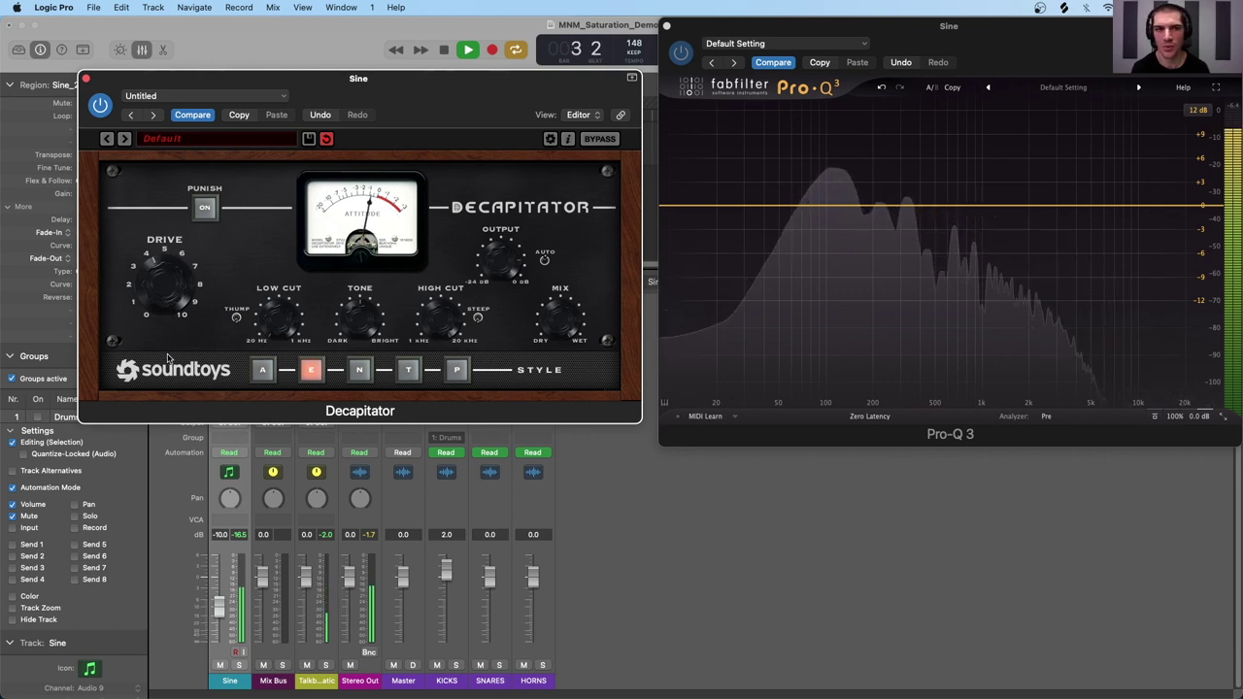
{"action": "left_click", "coordinate": [360, 371]}
{"action": "left_click_drag", "start_coordinate": [163, 289], "coordinate": [167, 218]}
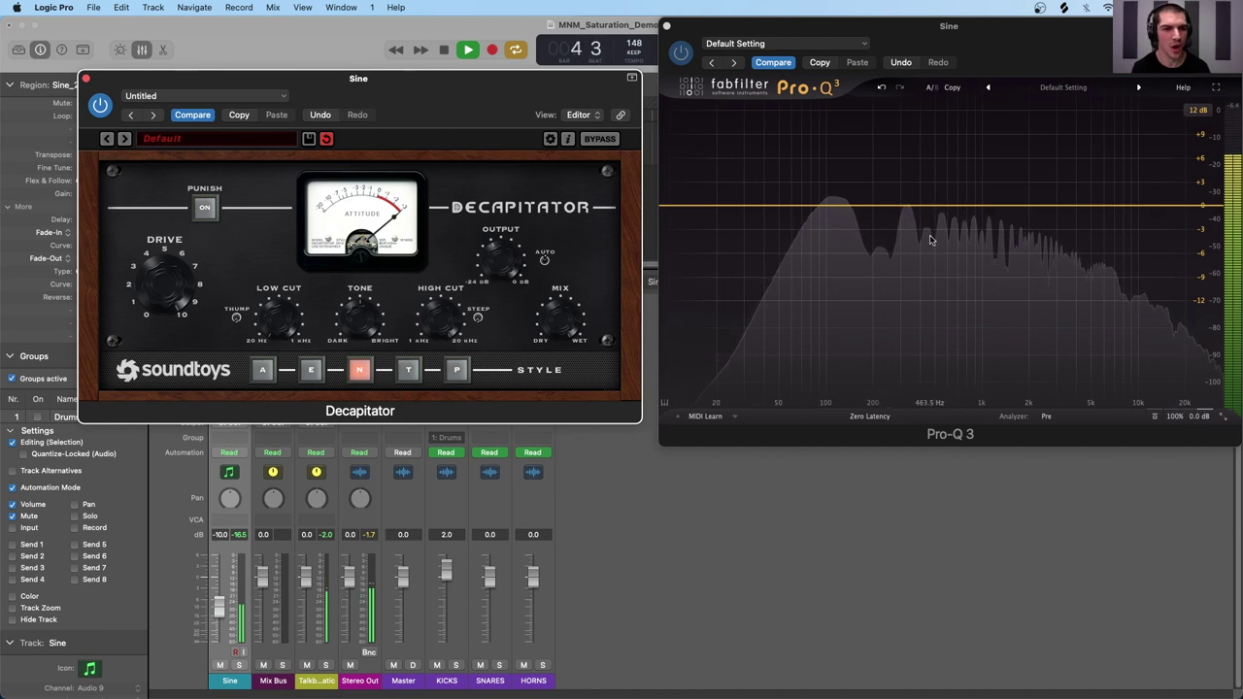
{"action": "left_click_drag", "start_coordinate": [157, 281], "coordinate": [163, 338]}
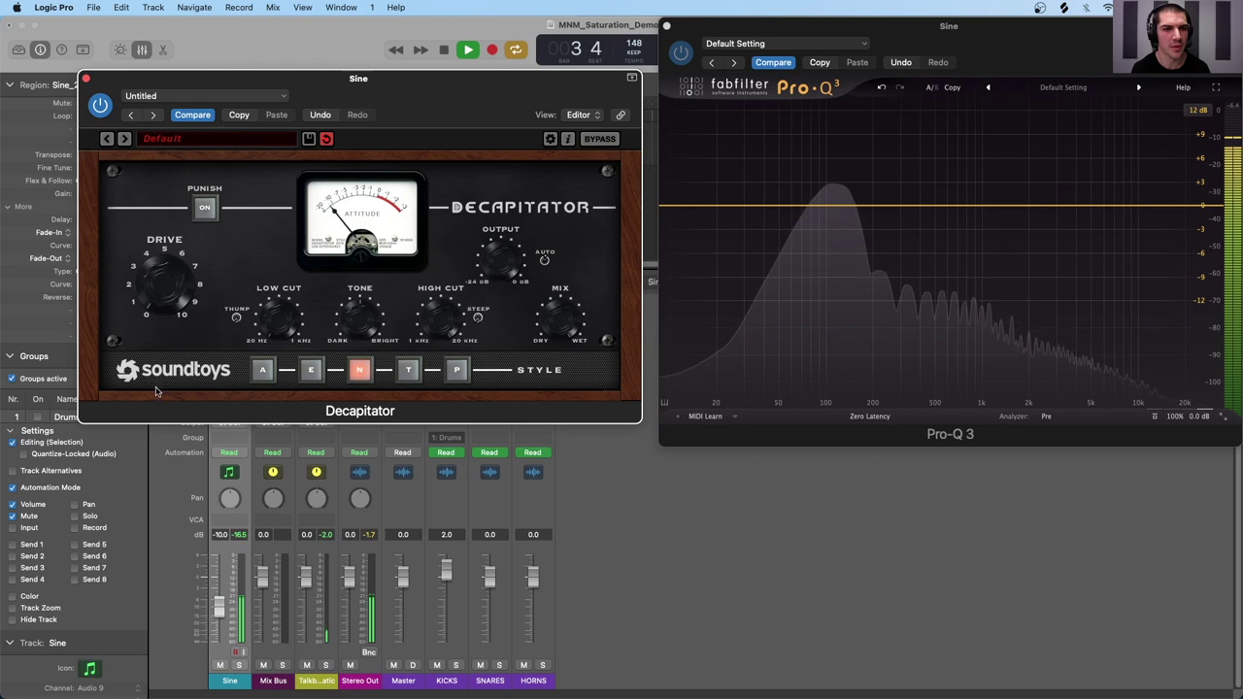
Sweep Decapitator's Drive in style T and in style P, ending in style P with Drive at its minimum
{"action": "left_click", "coordinate": [408, 376]}
{"action": "left_click_drag", "start_coordinate": [163, 268], "coordinate": [170, 229]}
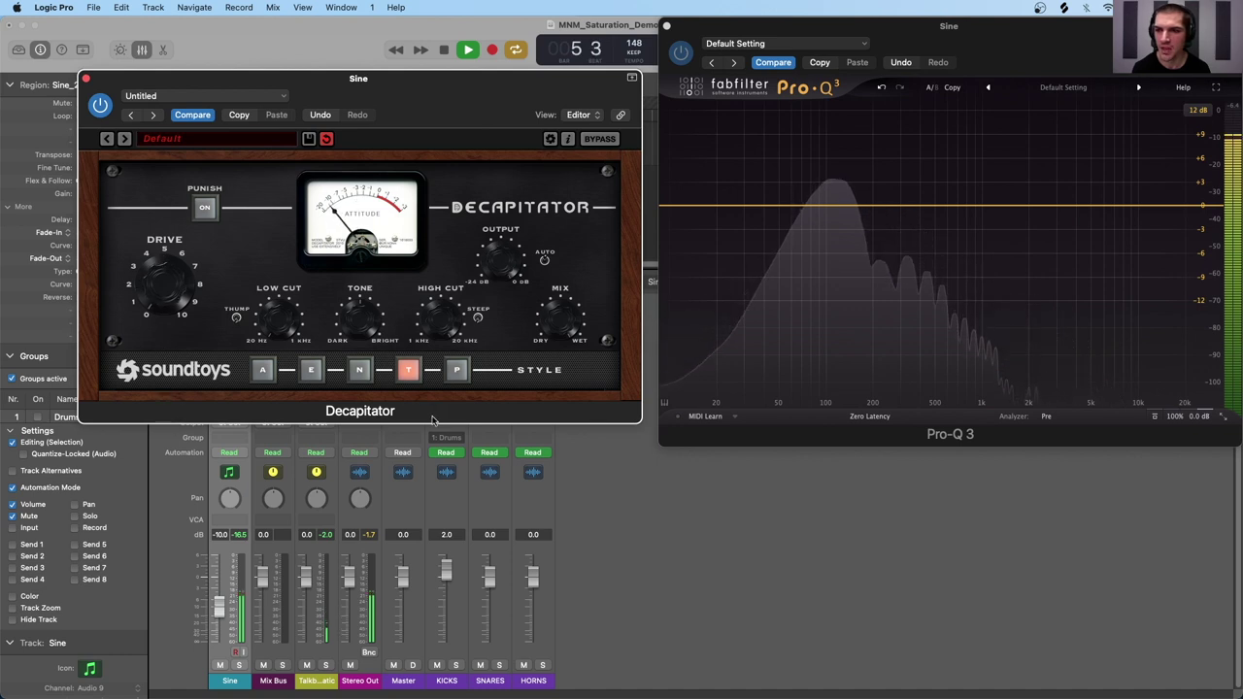
{"action": "left_click", "coordinate": [456, 370]}
{"action": "left_click_drag", "start_coordinate": [167, 290], "coordinate": [173, 204]}
{"action": "left_click_drag", "start_coordinate": [165, 283], "coordinate": [171, 417]}
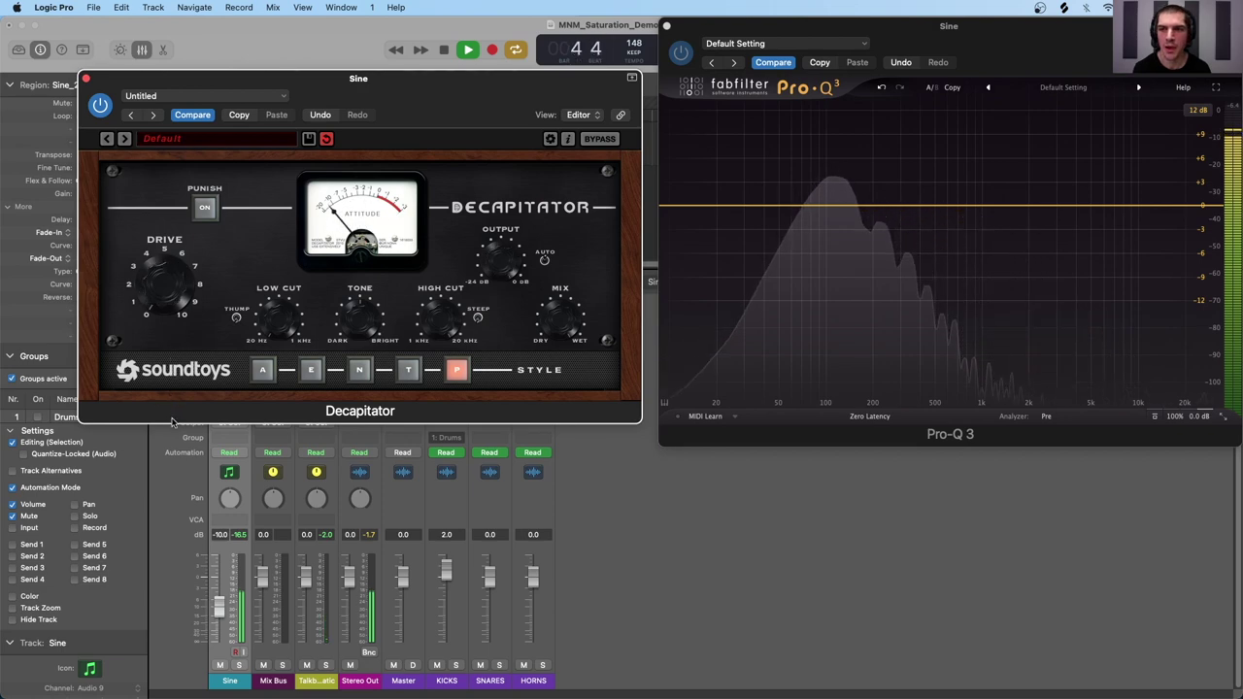
Swap the Decapitator window for Magma Lil Tube on the Sine channel and raise its Drive to 10
{"action": "key", "text": "super+w"}
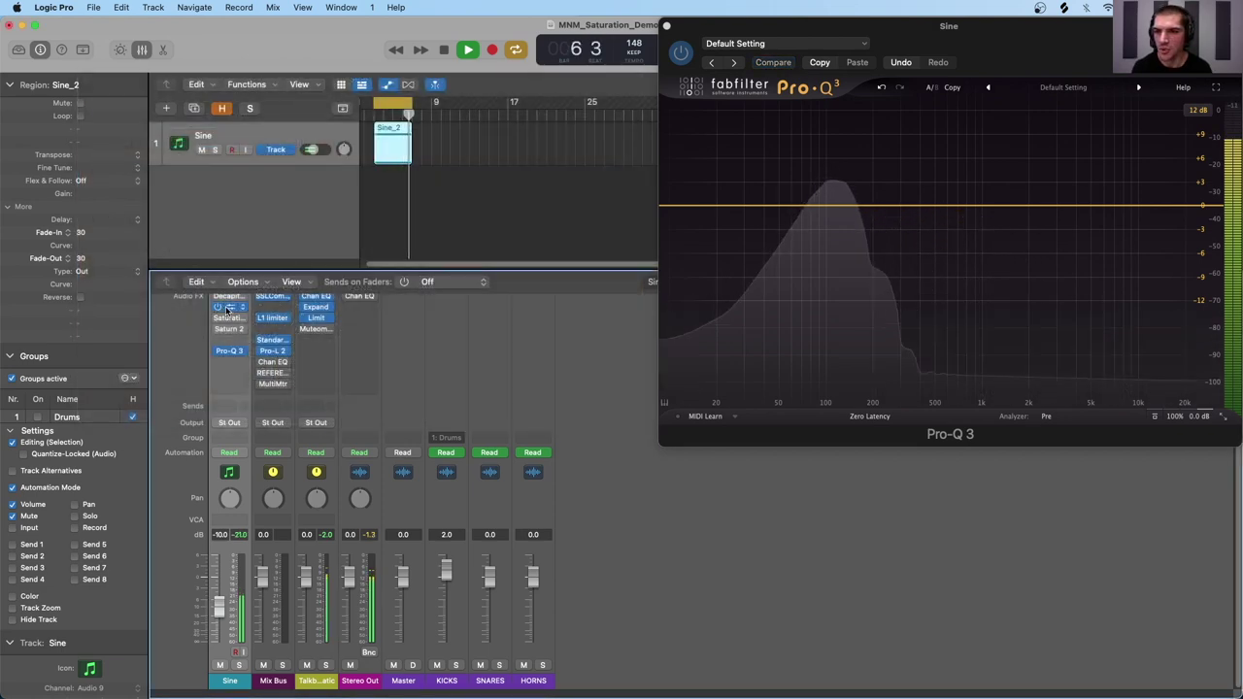
{"action": "left_click", "coordinate": [229, 307]}
{"action": "left_click_drag", "start_coordinate": [511, 241], "coordinate": [541, 238]}
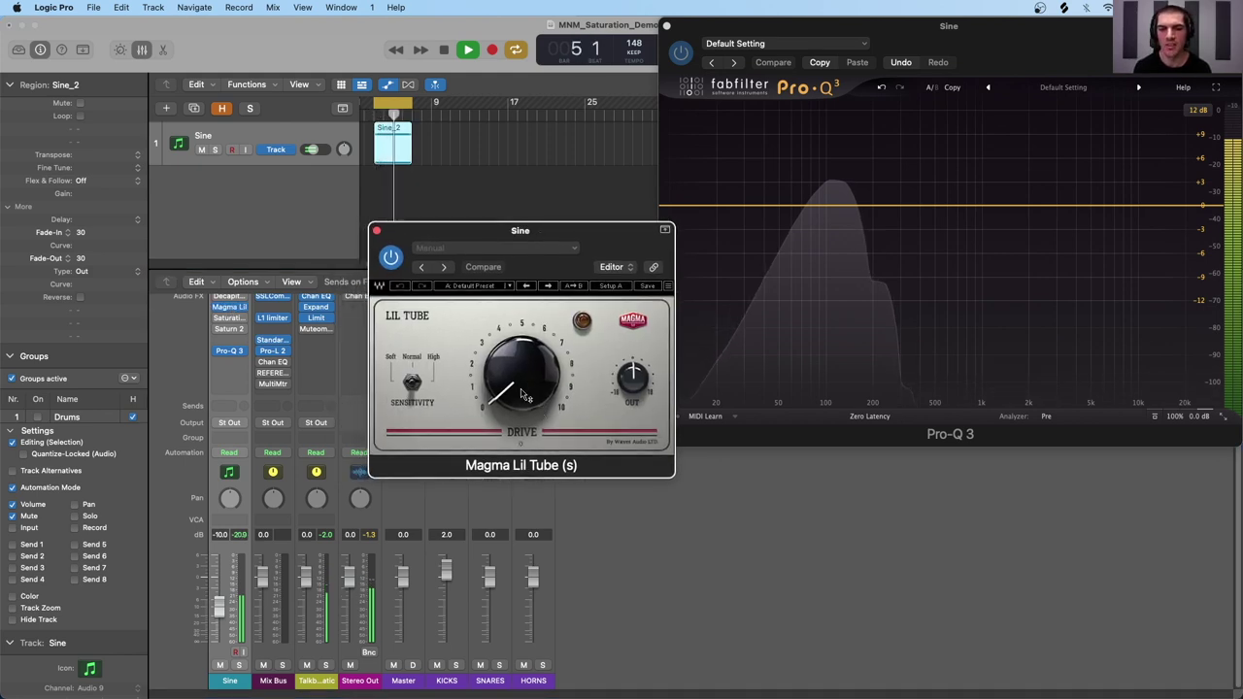
{"action": "left_click_drag", "start_coordinate": [528, 392], "coordinate": [527, 385]}
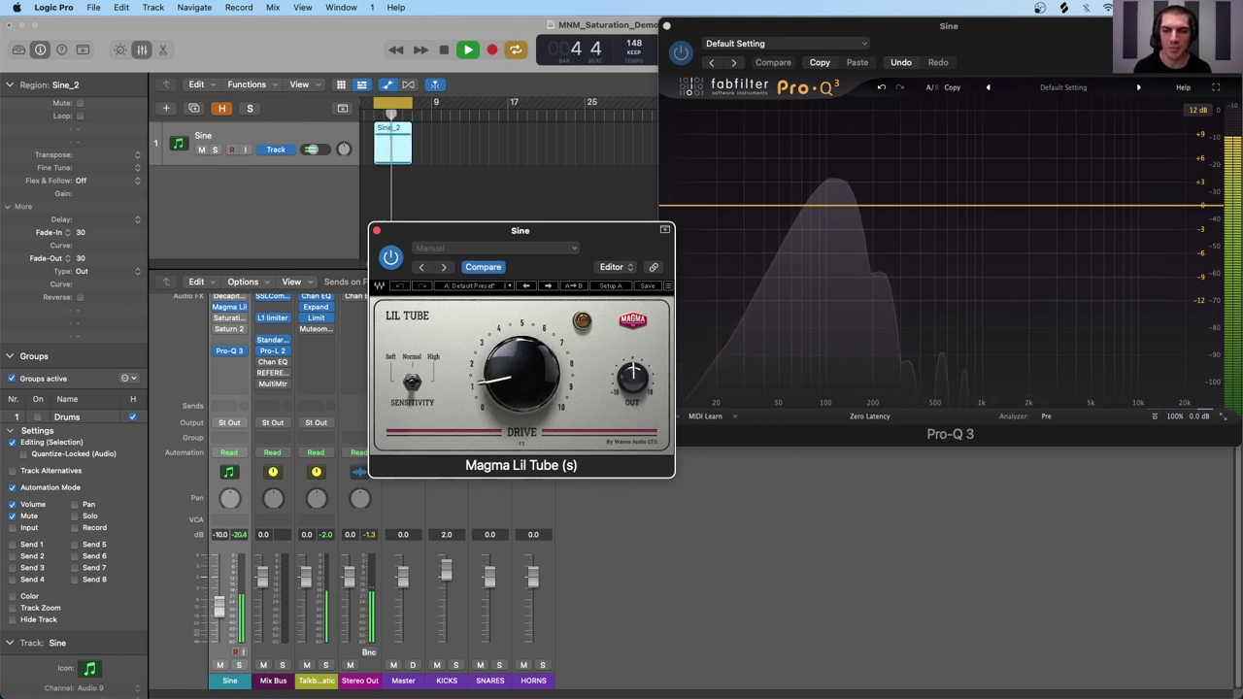
{"action": "left_click_drag", "start_coordinate": [528, 385], "coordinate": [528, 292]}
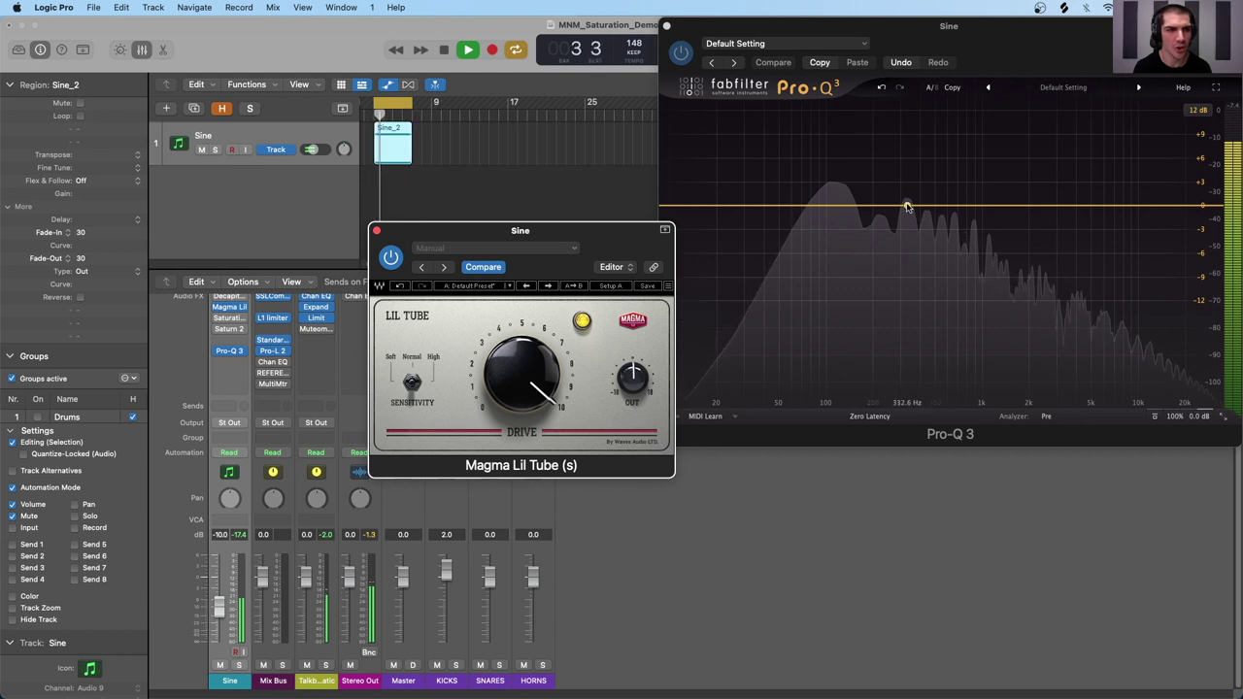
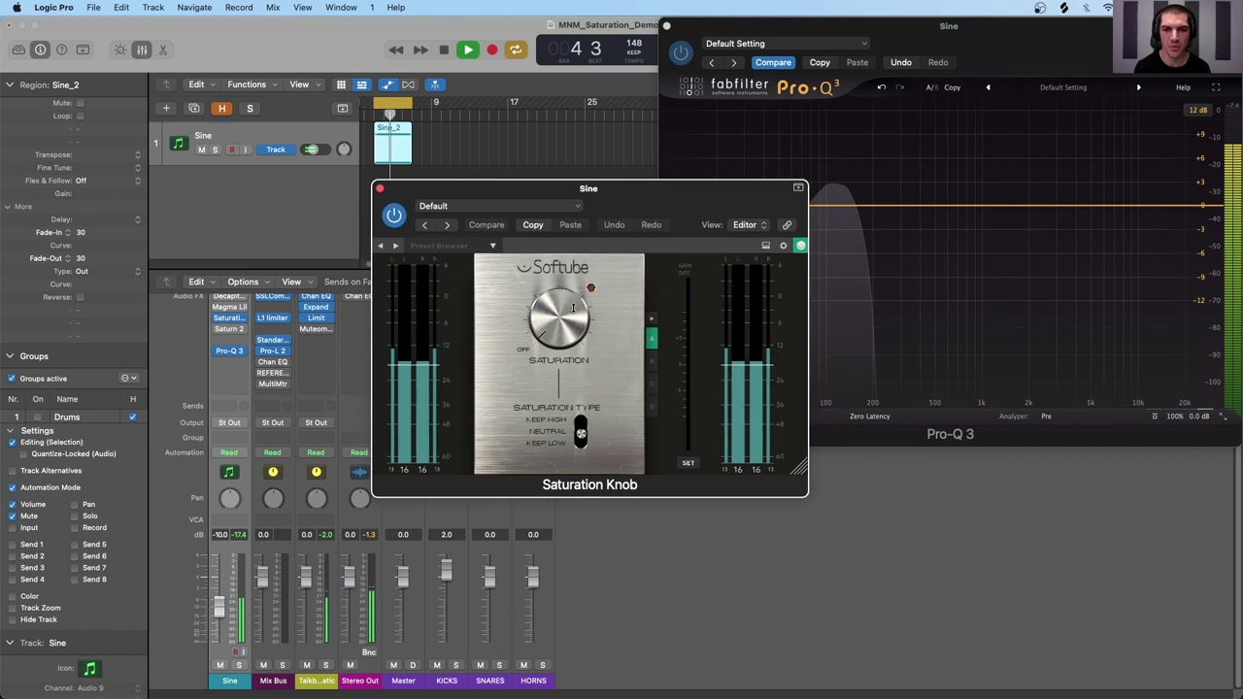
Place Saturation Knob beside the Pro-Q 3 analyzer and set its saturation type to Keep Low
{"action": "left_click_drag", "start_coordinate": [556, 330], "coordinate": [560, 338]}
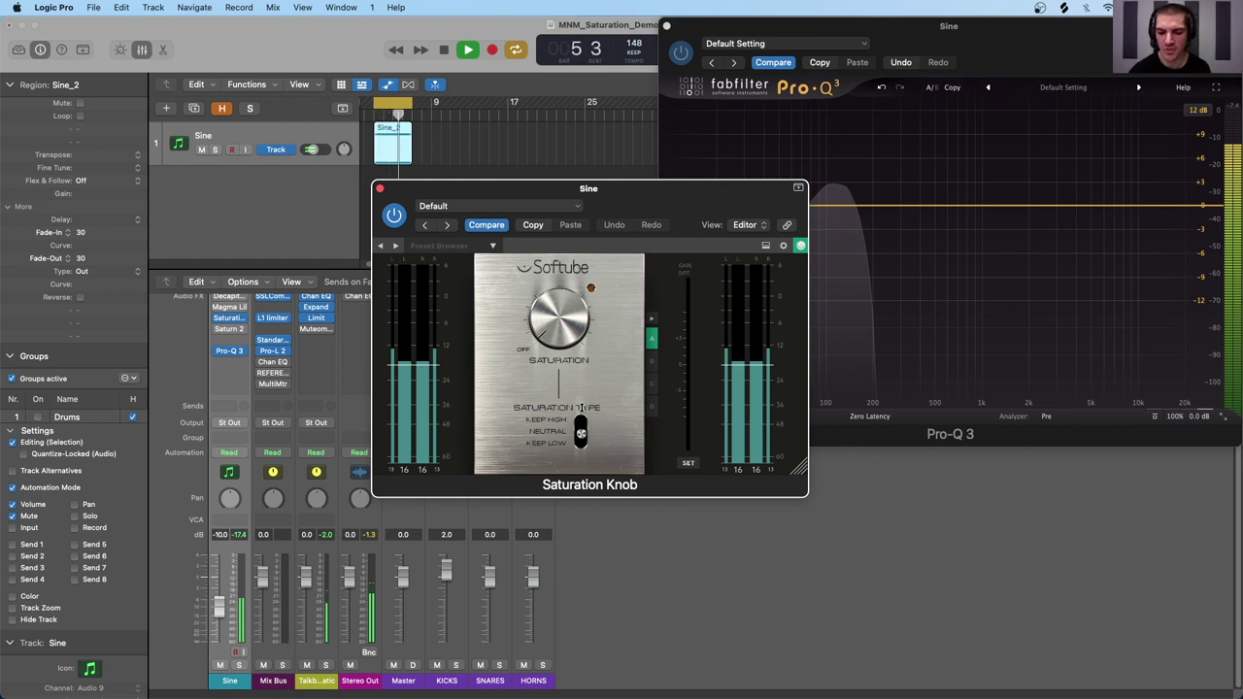
{"action": "left_click_drag", "start_coordinate": [581, 436], "coordinate": [582, 460]}
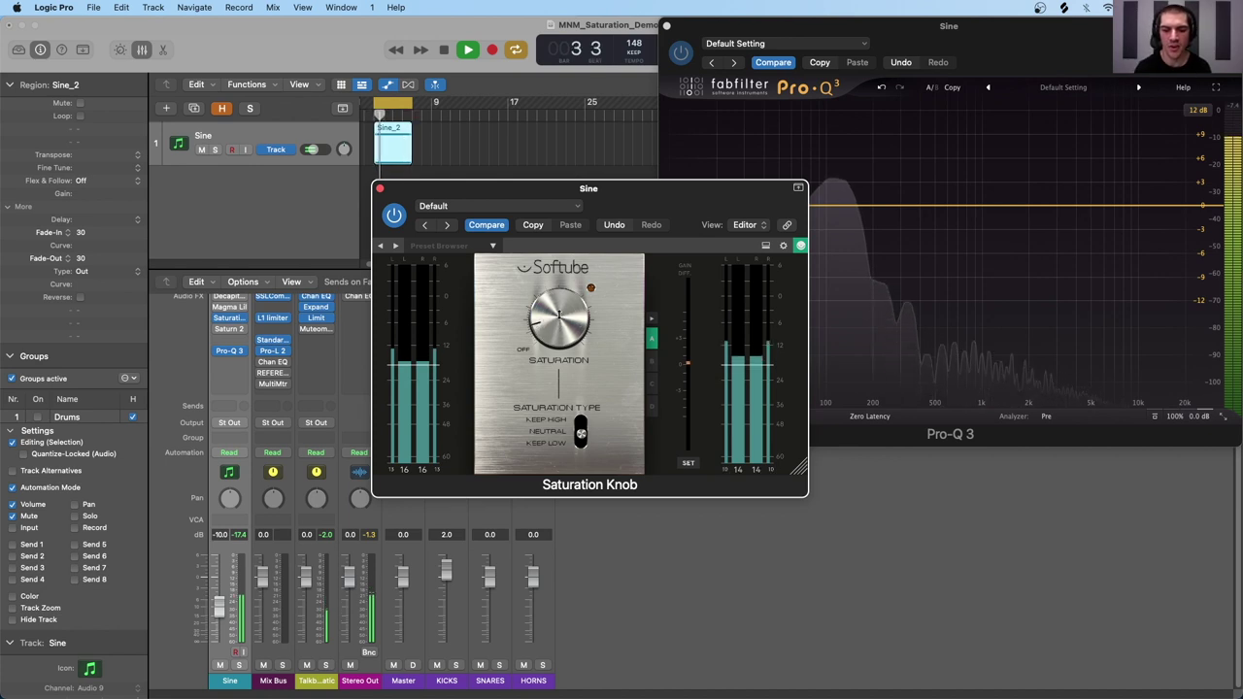
{"action": "left_click_drag", "start_coordinate": [607, 193], "coordinate": [430, 163]}
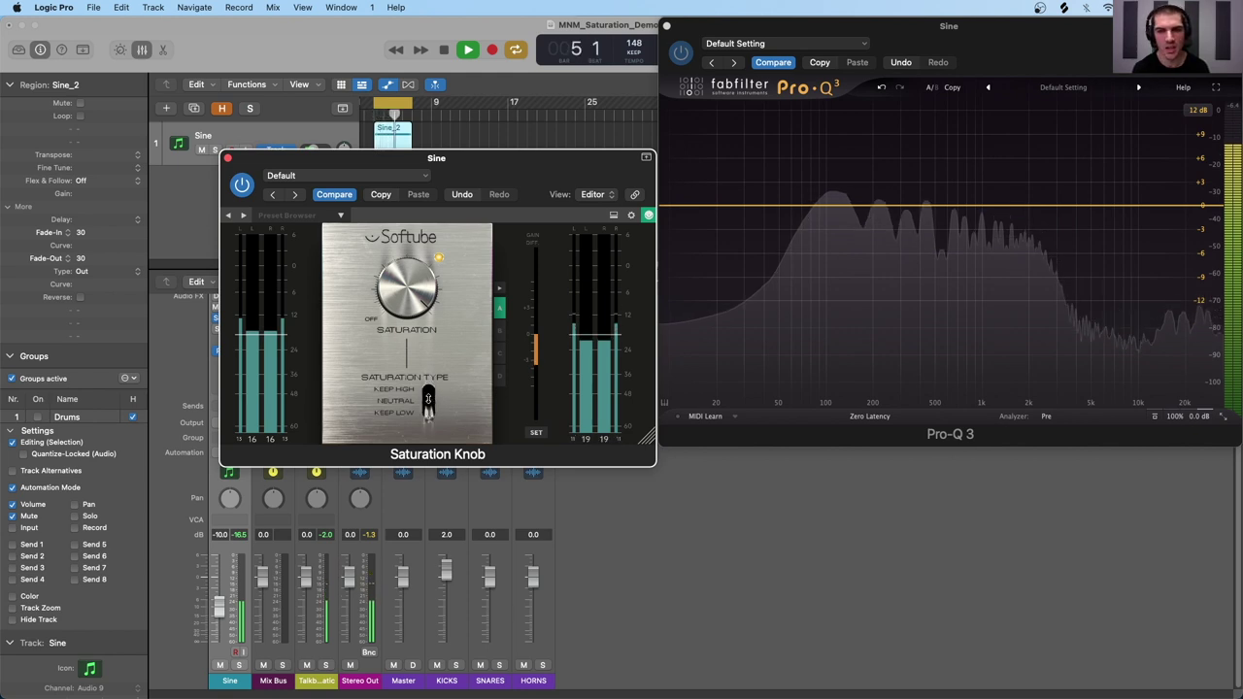
{"action": "left_click_drag", "start_coordinate": [429, 388], "coordinate": [427, 409]}
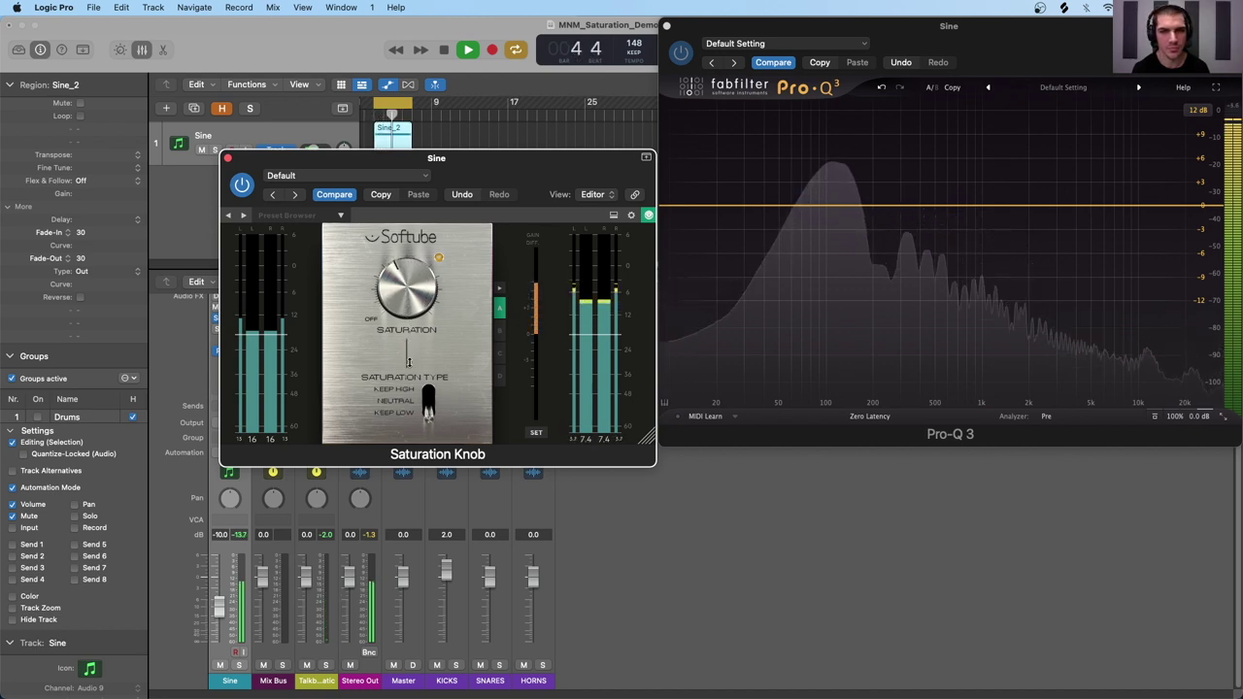
Sweep Saturation Knob's Saturation from Off to maximum and back to Off in Keep Low mode
{"action": "left_click_drag", "start_coordinate": [407, 277], "coordinate": [406, 286]}
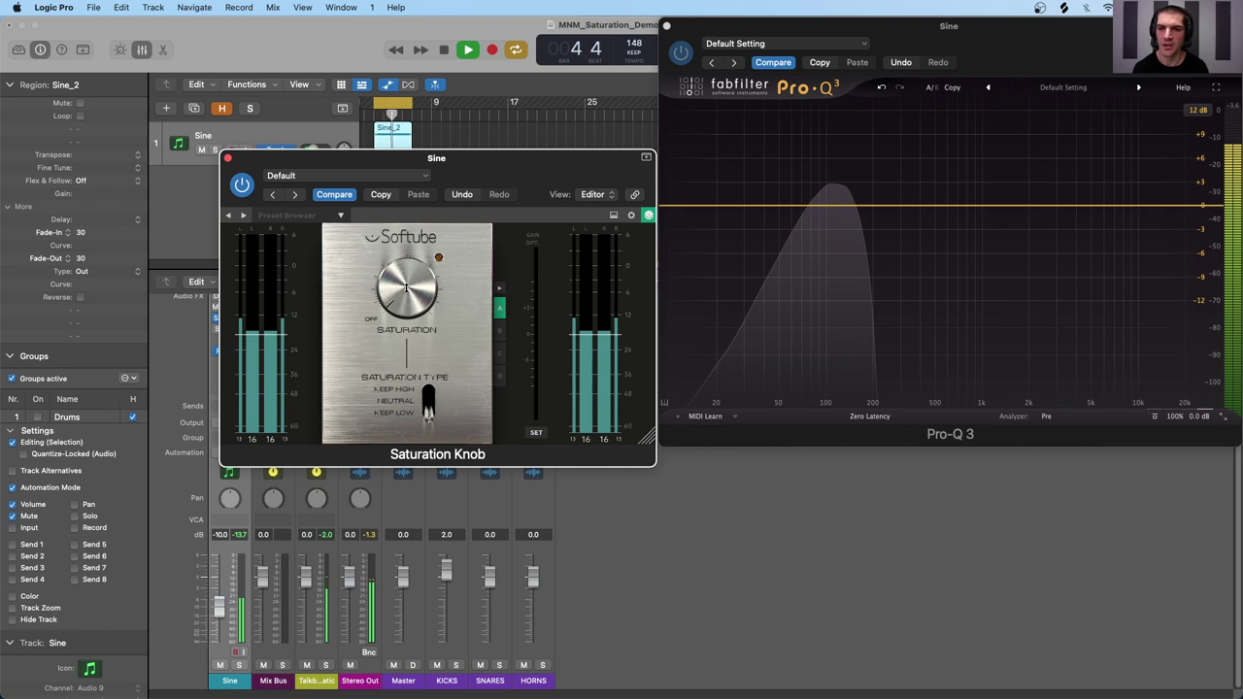
{"action": "left_click_drag", "start_coordinate": [401, 295], "coordinate": [402, 249]}
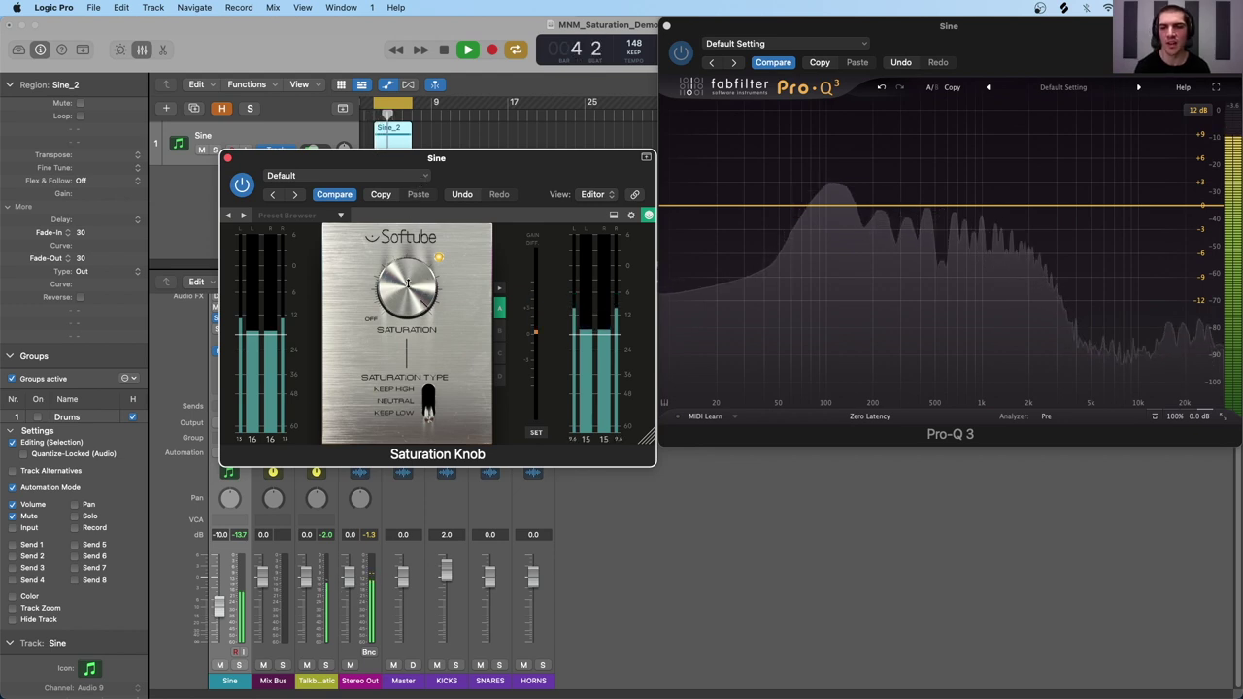
{"action": "left_click_drag", "start_coordinate": [407, 277], "coordinate": [406, 374]}
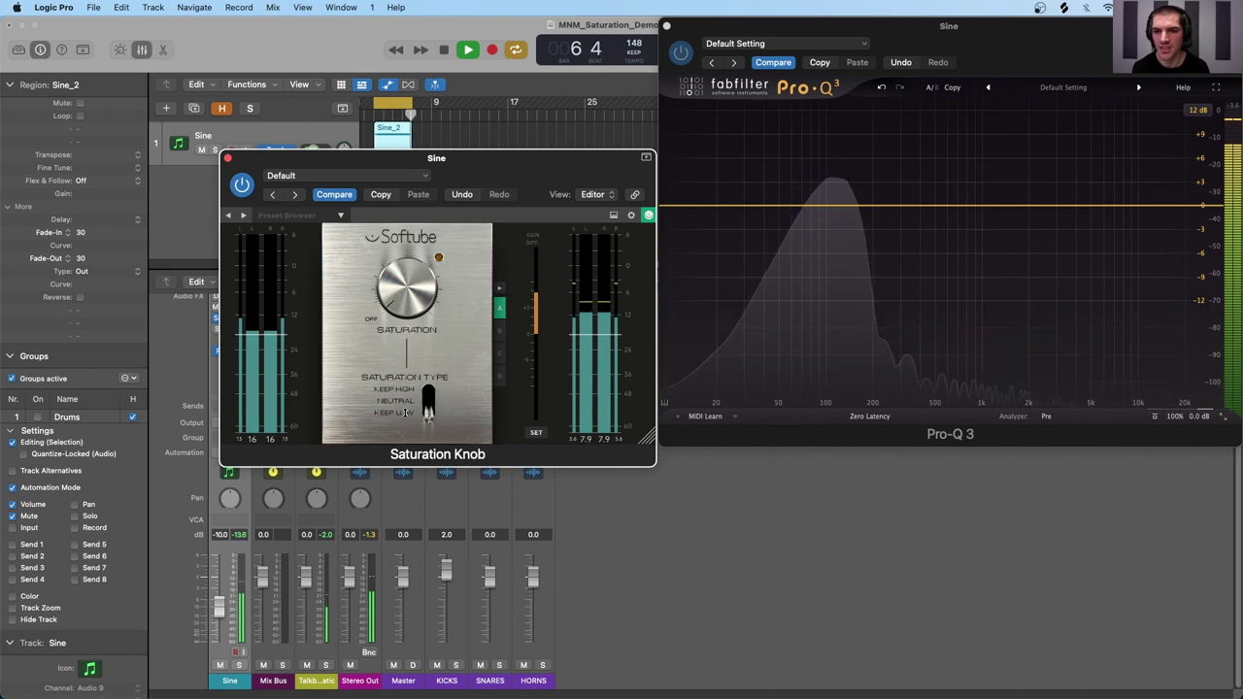
Swap the Saturation Knob window for Saturn 2 on the Sine channel and place it beside Pro-Q 3
{"action": "left_click", "coordinate": [228, 158]}
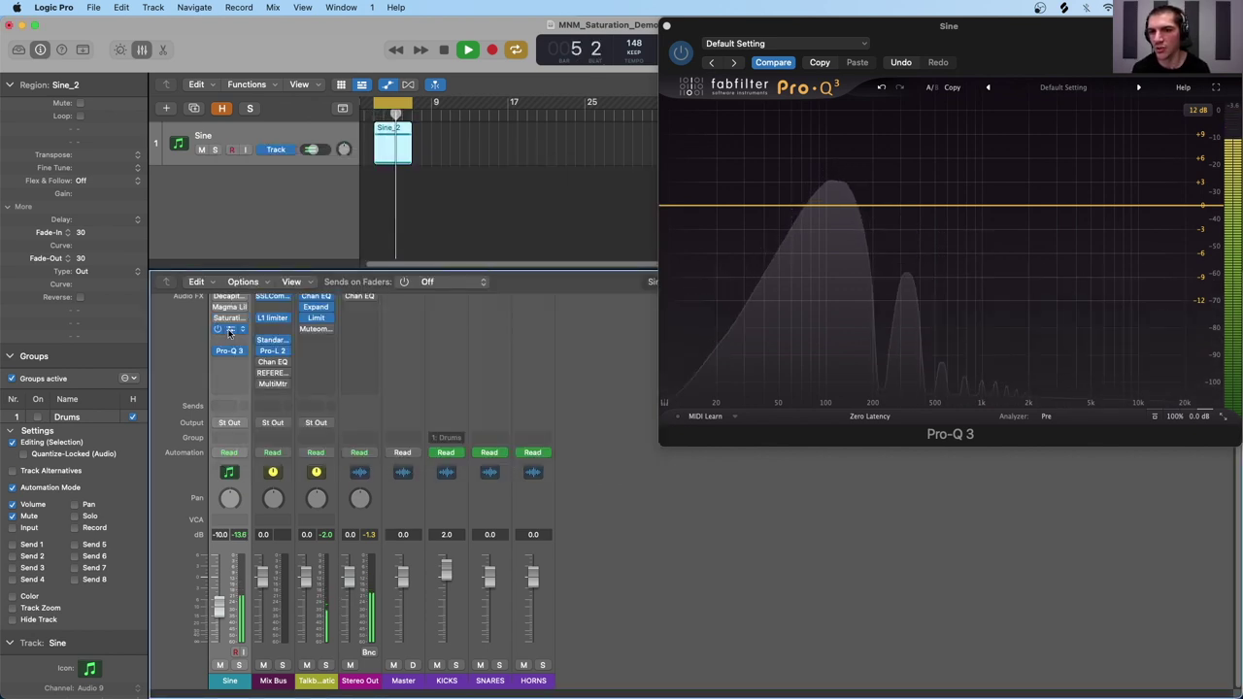
{"action": "left_click", "coordinate": [229, 328]}
{"action": "left_click_drag", "start_coordinate": [680, 217], "coordinate": [368, 95]}
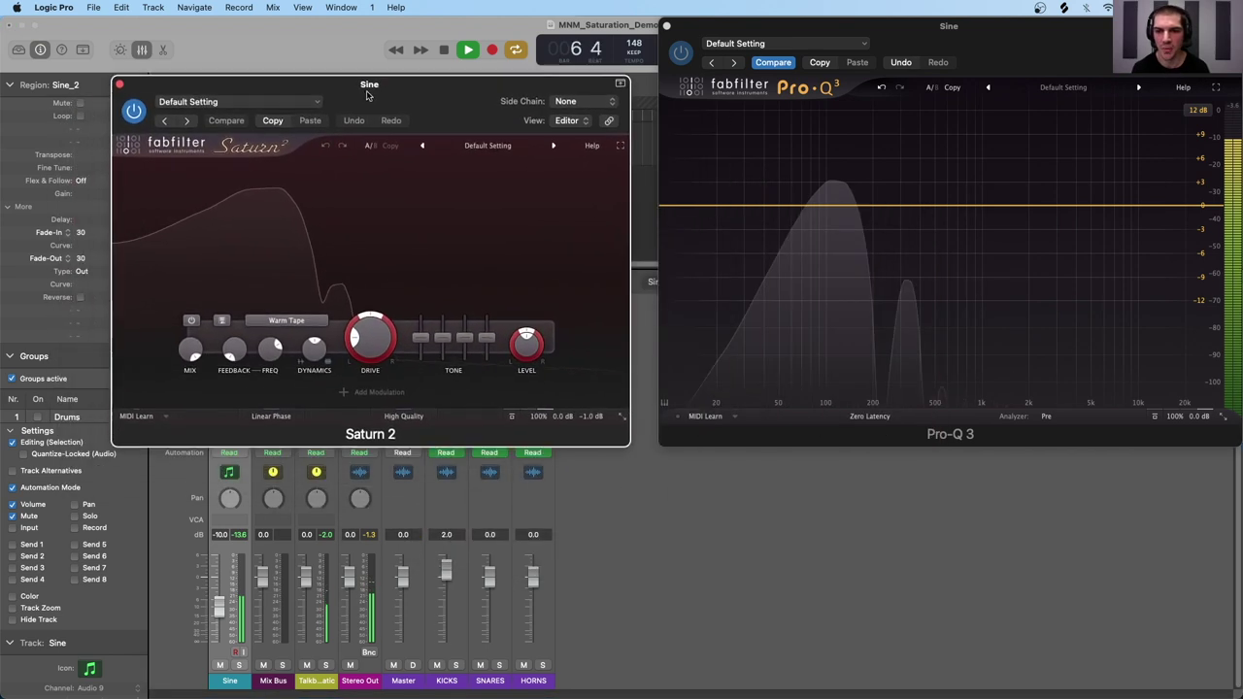
Set Saturn 2's distortion style to Warm Tube and sweep Drive up and back down
{"action": "left_click", "coordinate": [287, 322]}
{"action": "mouse_move", "coordinate": [283, 338]}
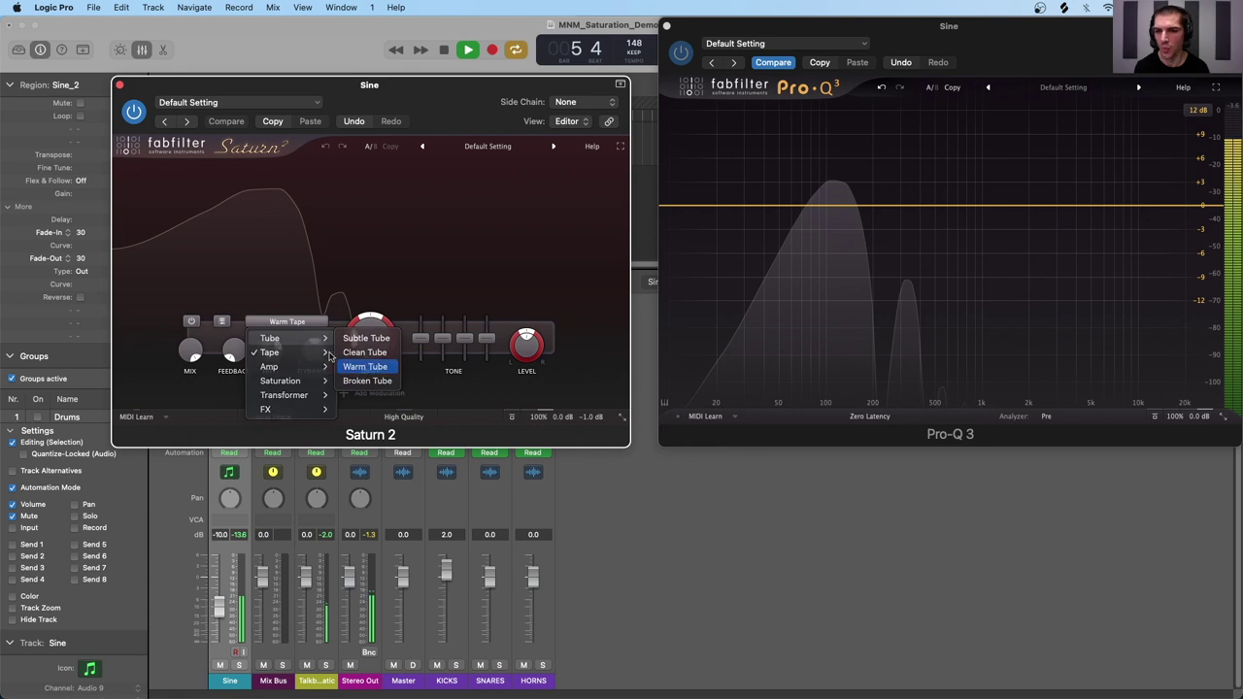
{"action": "left_click", "coordinate": [351, 366]}
{"action": "left_click_drag", "start_coordinate": [369, 333], "coordinate": [382, 158]}
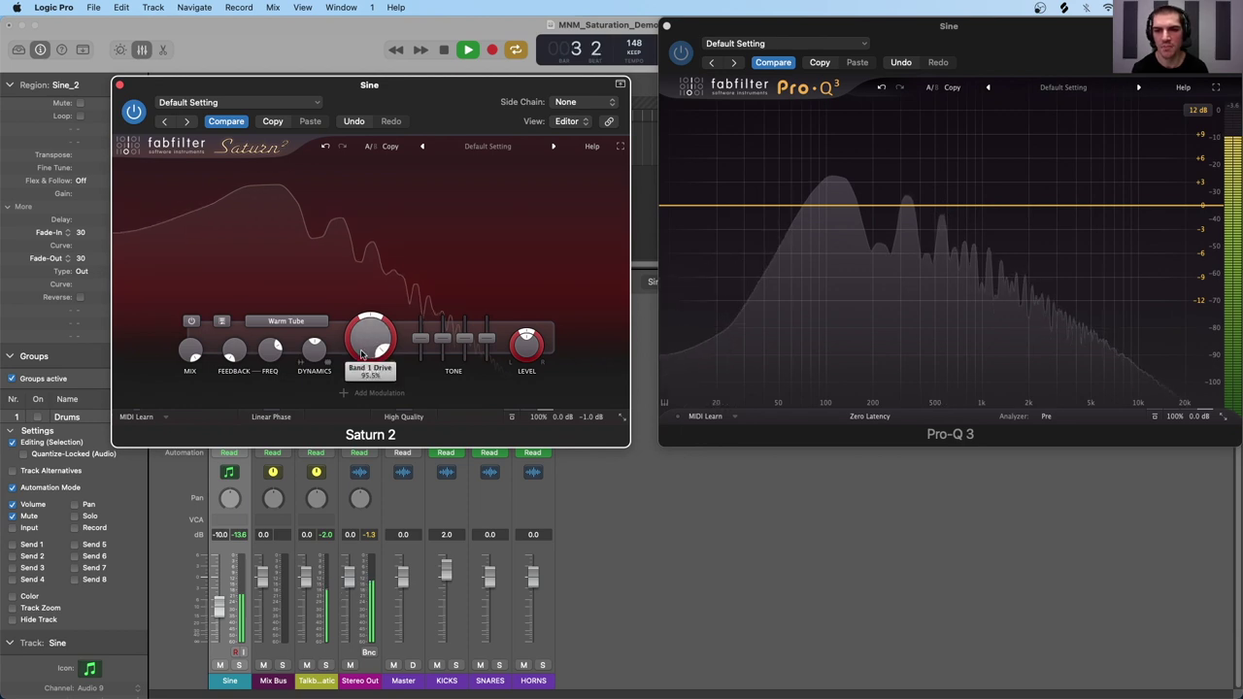
{"action": "left_click_drag", "start_coordinate": [361, 391], "coordinate": [358, 469]}
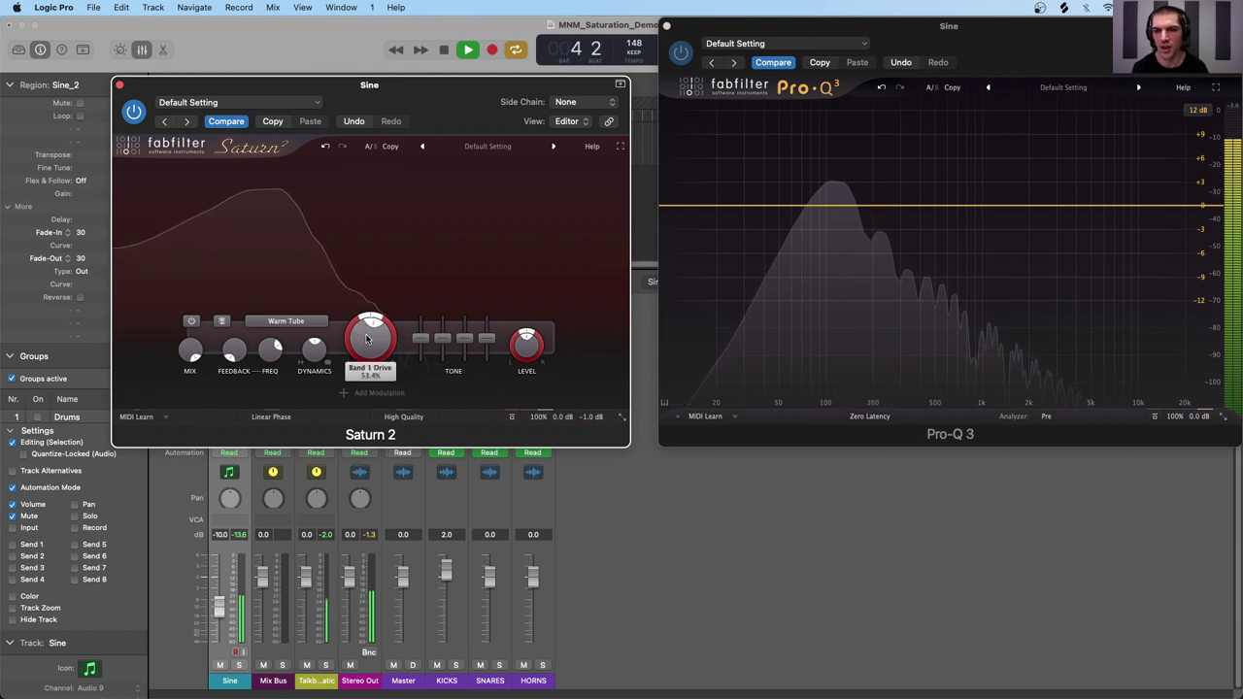
Change Saturn 2's distortion style to Warm Tape and raise Drive to 100%
{"action": "left_click", "coordinate": [286, 322]}
{"action": "mouse_move", "coordinate": [292, 352]}
{"action": "left_click", "coordinate": [364, 381]}
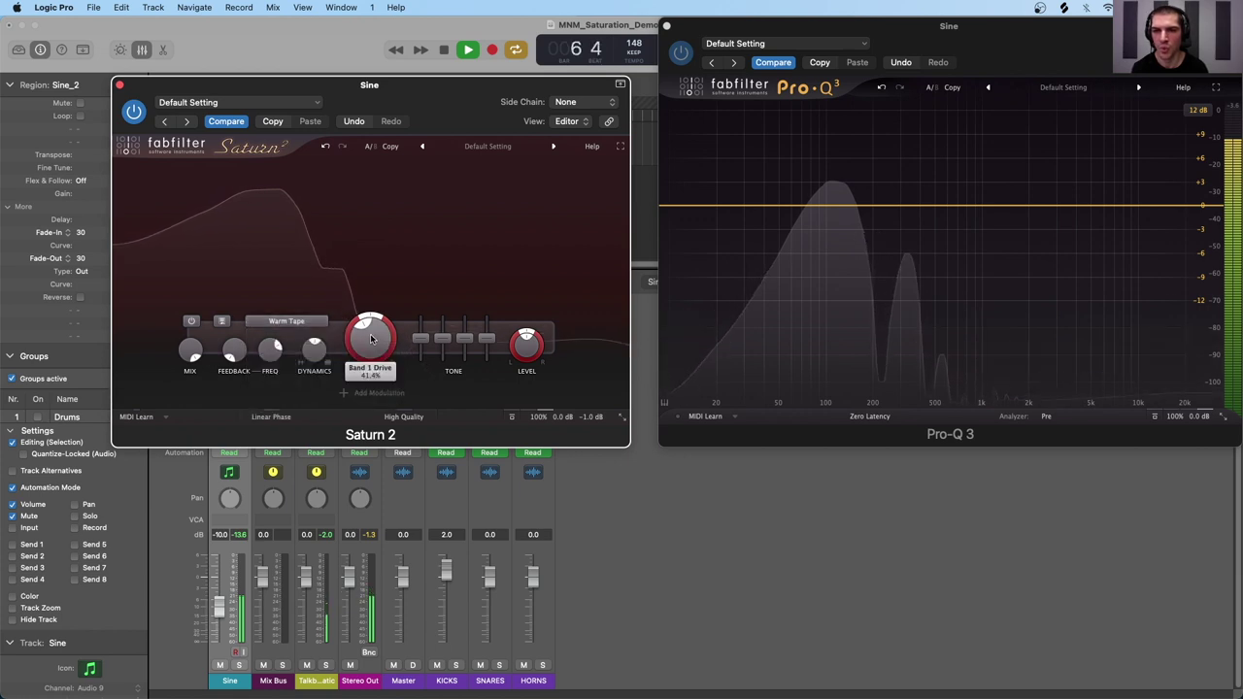
{"action": "left_click_drag", "start_coordinate": [369, 392], "coordinate": [392, 46]}
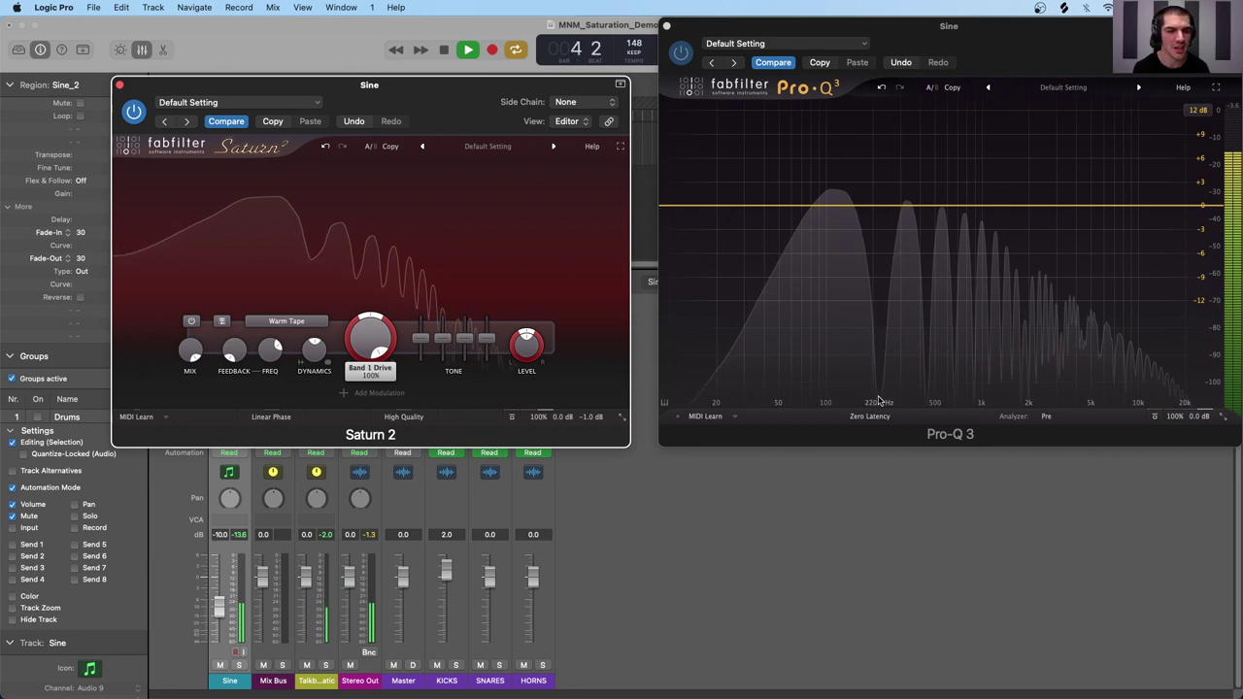
Change Saturn 2's distortion style to Gentle Saturation
{"action": "left_click", "coordinate": [289, 323]}
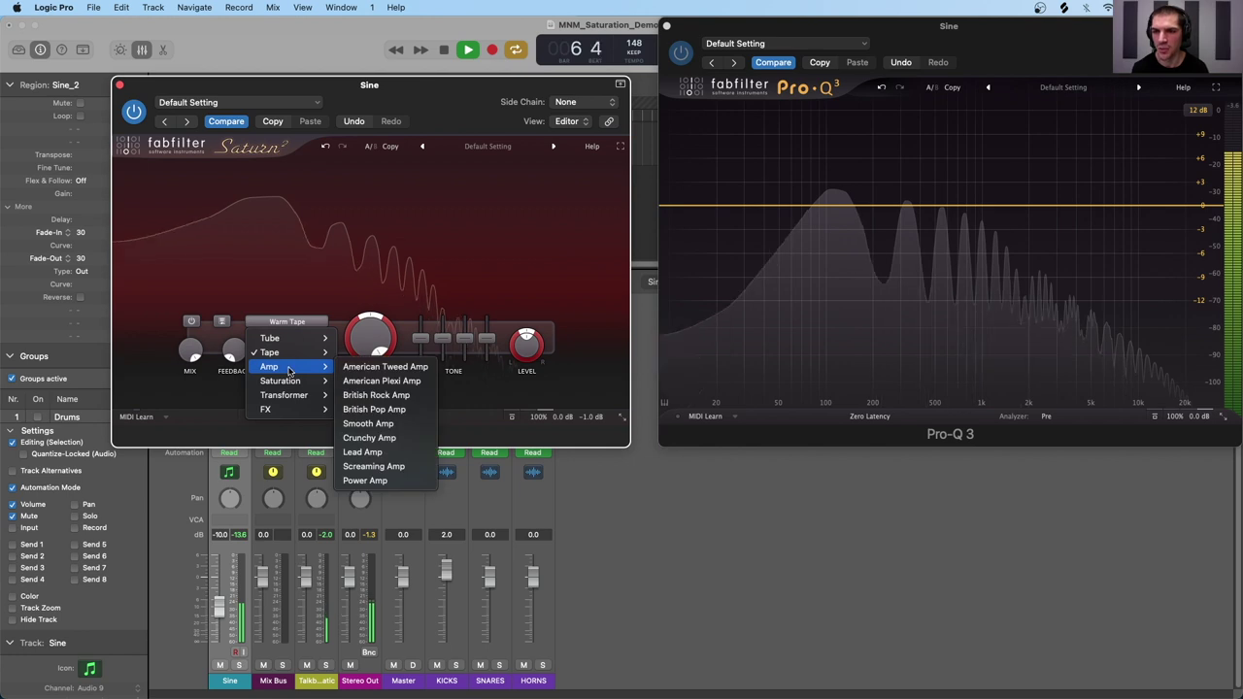
{"action": "mouse_move", "coordinate": [289, 382]}
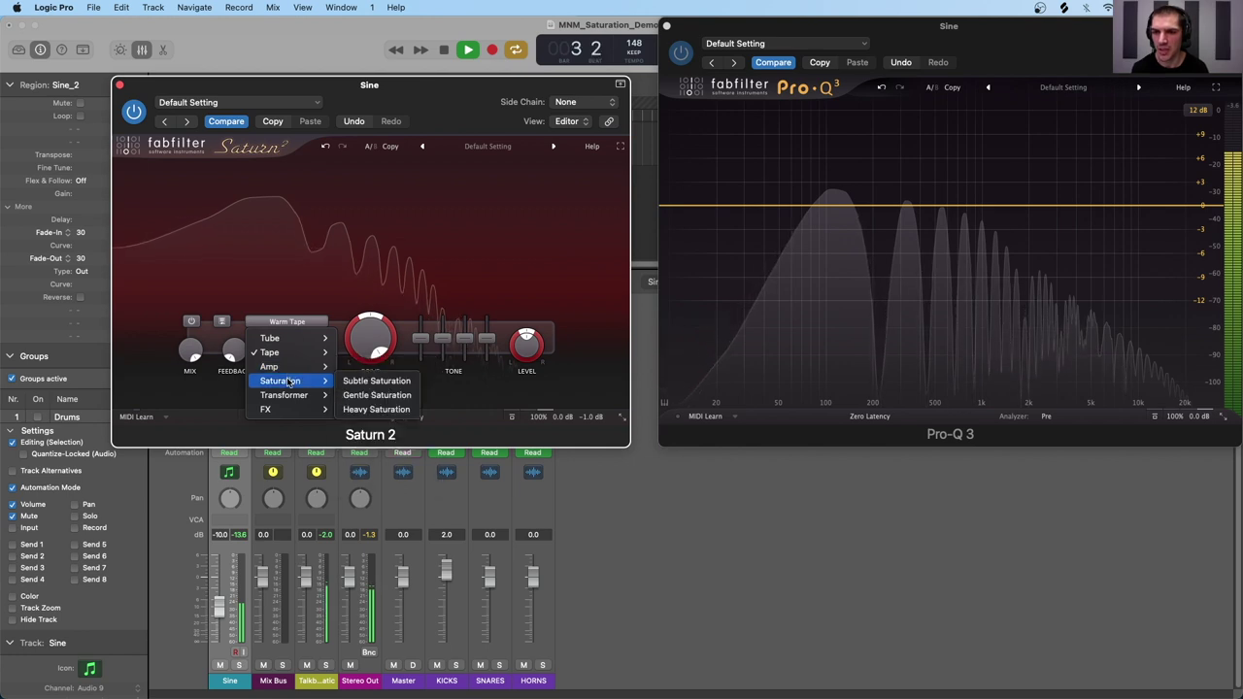
{"action": "left_click", "coordinate": [374, 396]}
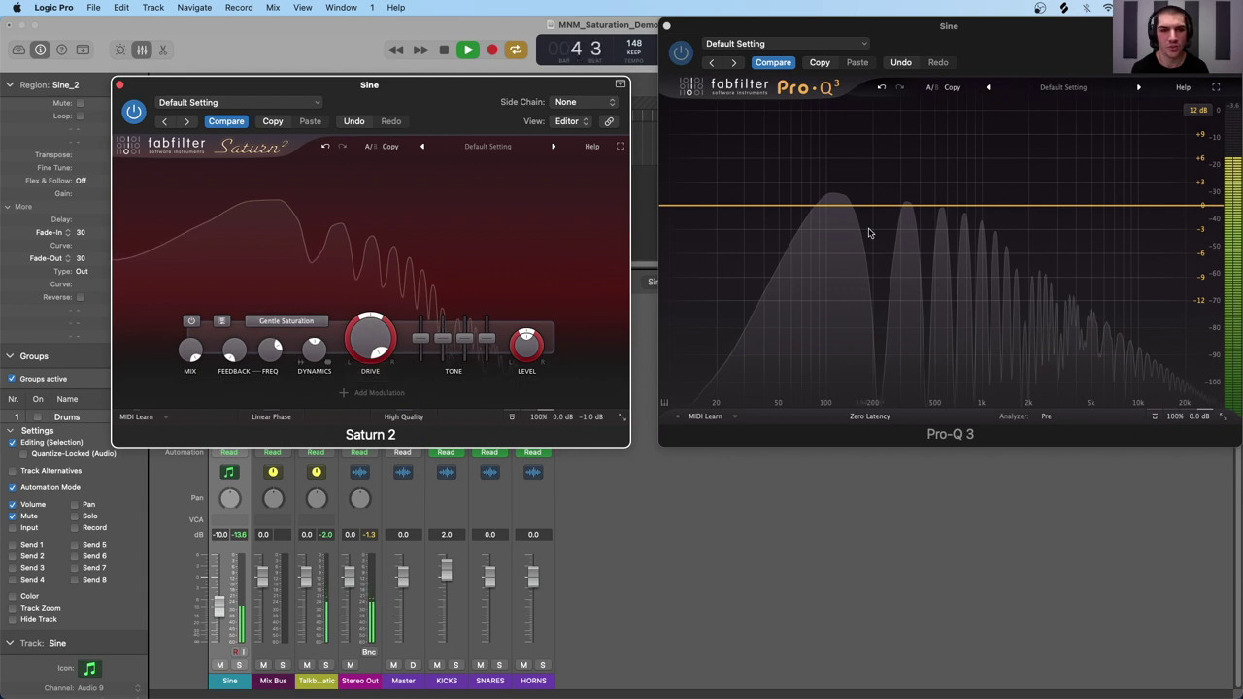
Change Saturn 2's distortion style to Heavy Saturation
{"action": "left_click", "coordinate": [281, 322]}
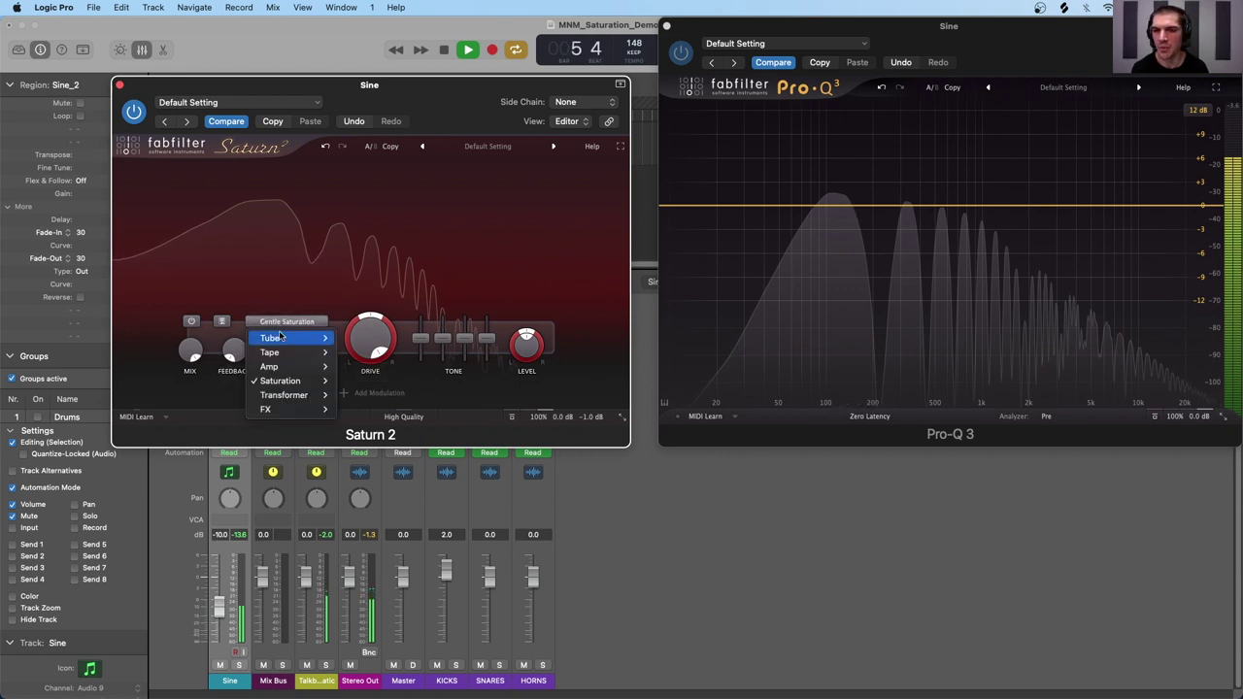
{"action": "mouse_move", "coordinate": [281, 381]}
{"action": "left_click", "coordinate": [382, 409]}
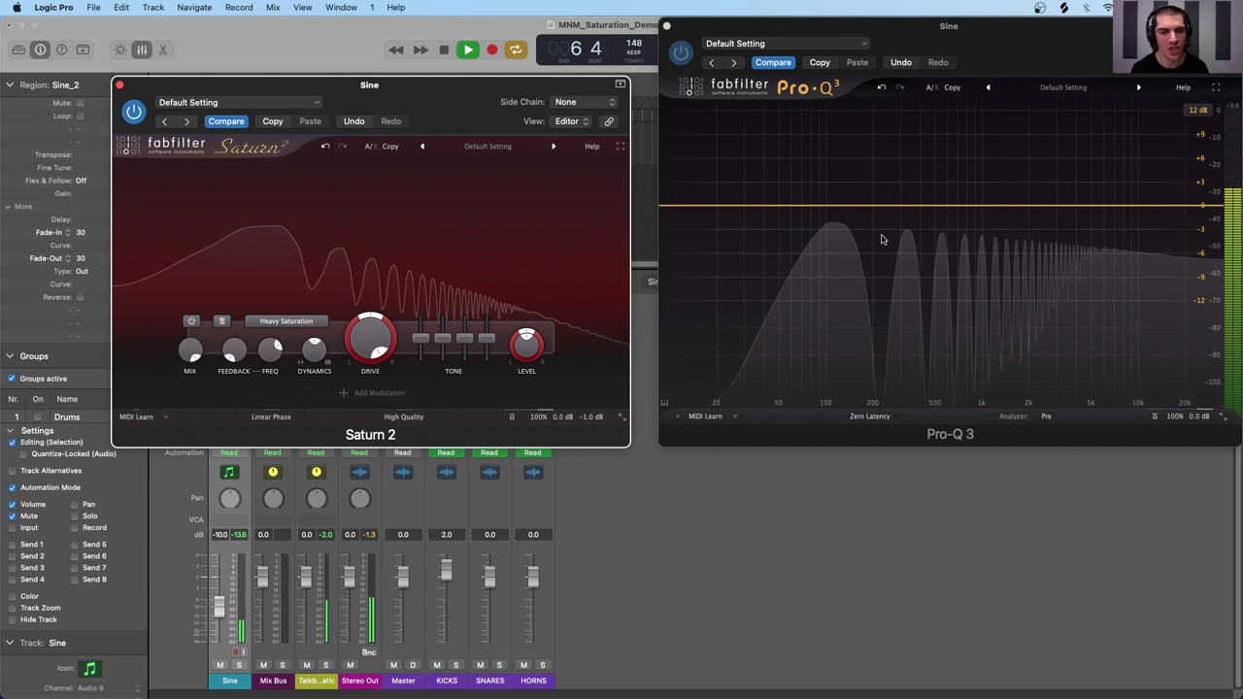
Change Saturn 2's distortion style to Gentle Transformer and turn its Drive down
{"action": "left_click", "coordinate": [298, 324]}
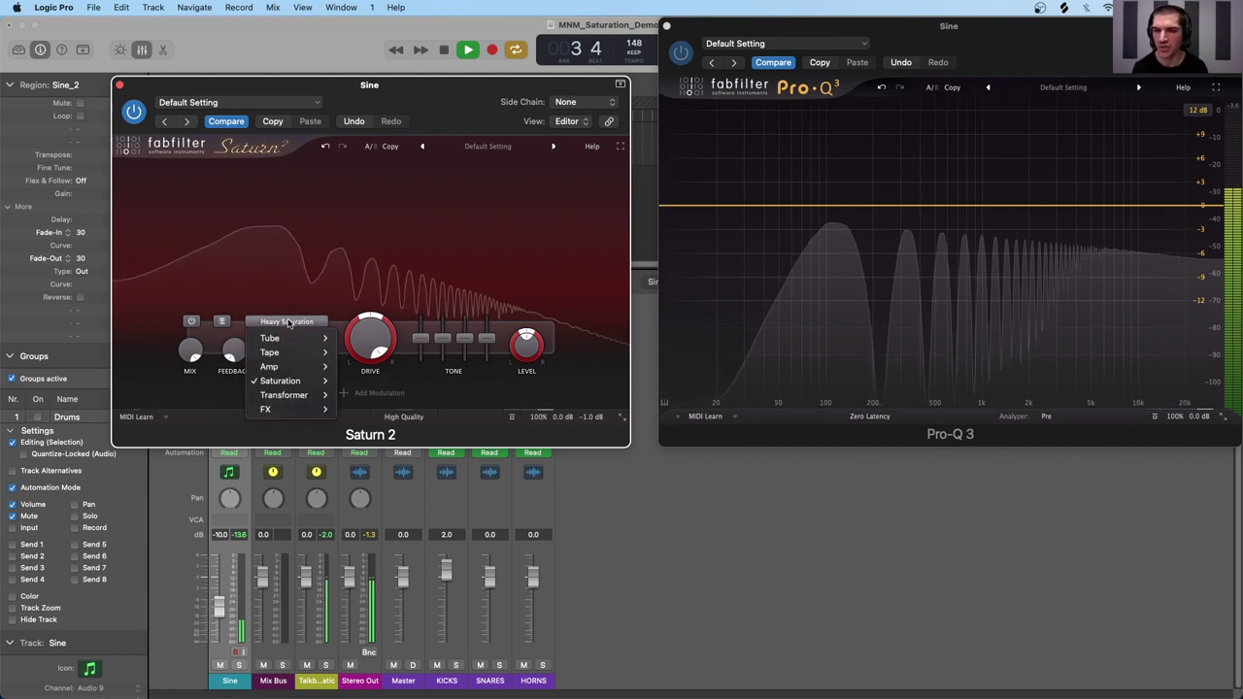
{"action": "mouse_move", "coordinate": [288, 395]}
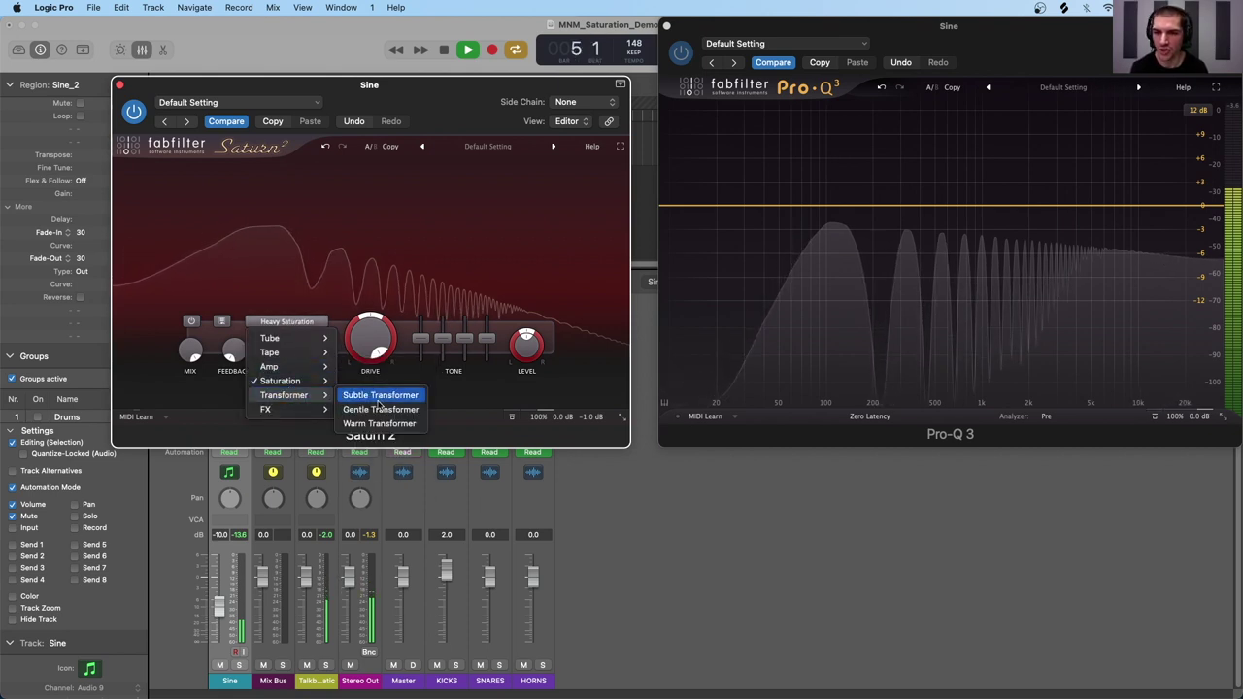
{"action": "left_click", "coordinate": [380, 410]}
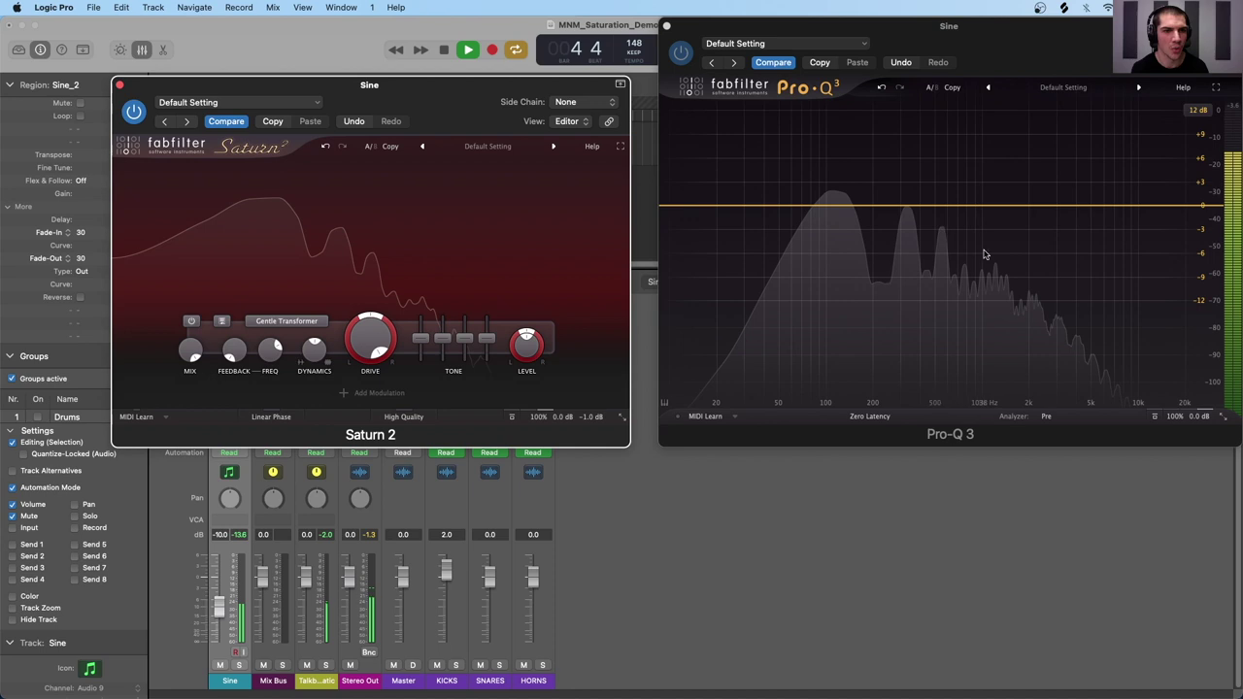
{"action": "mouse_move", "coordinate": [367, 361]}
{"action": "left_click_drag", "start_coordinate": [367, 361], "coordinate": [361, 436]}
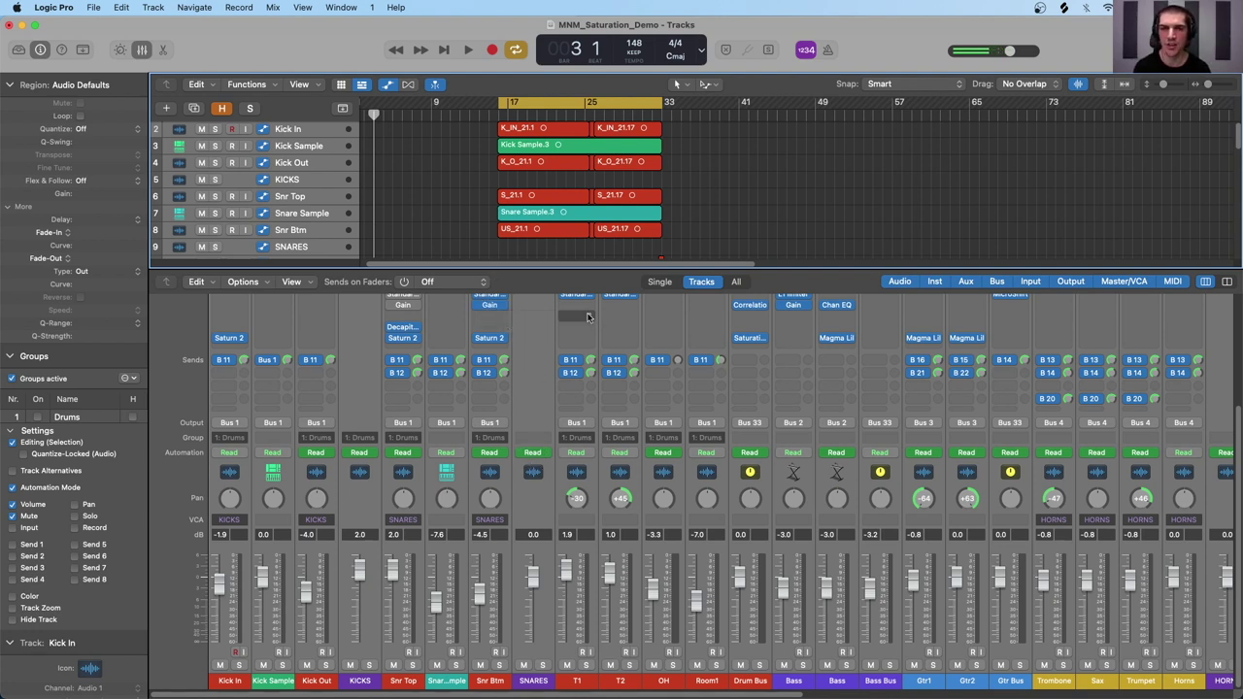
Look over the session's track list and the mixer's insert slots, and select the Kick In channel
{"action": "scroll", "coordinate": [533, 430], "scroll_direction": "up", "scroll_amount": 2}
{"action": "scroll", "coordinate": [533, 429], "scroll_direction": "down", "scroll_amount": 2}
{"action": "scroll", "coordinate": [586, 159], "scroll_direction": "down", "scroll_amount": 10}
{"action": "scroll", "coordinate": [587, 160], "scroll_direction": "down", "scroll_amount": 5}
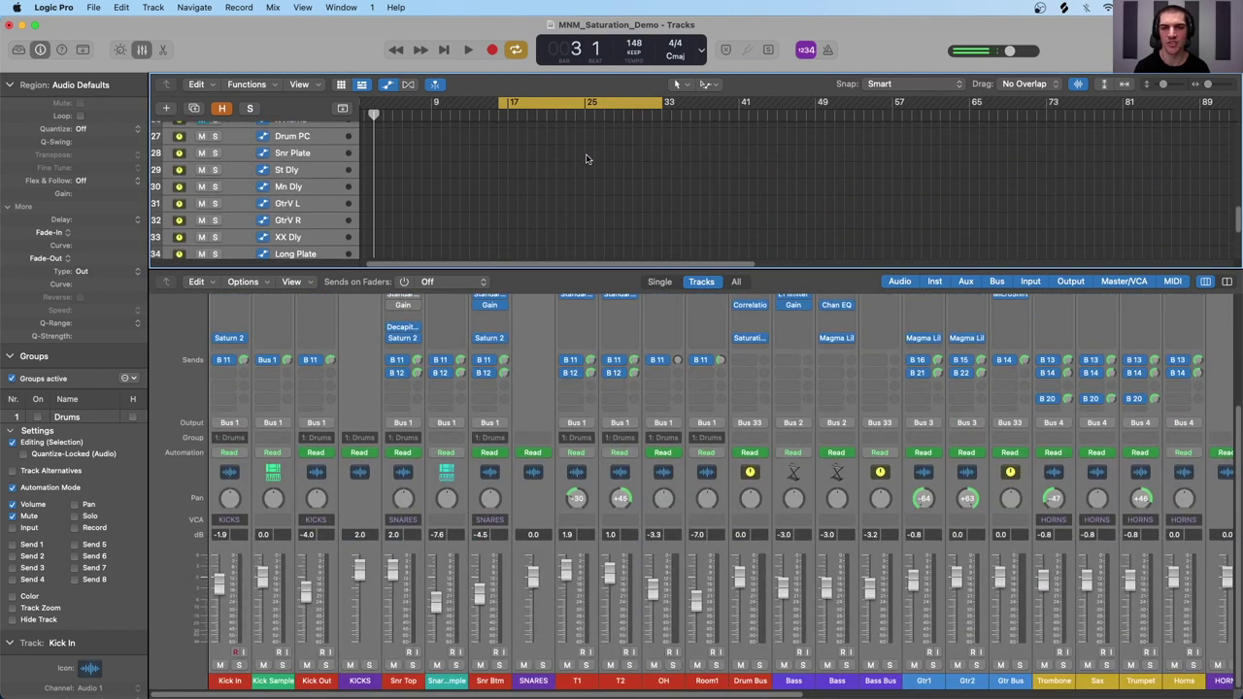
{"action": "scroll", "coordinate": [557, 418], "scroll_direction": "up", "scroll_amount": 5}
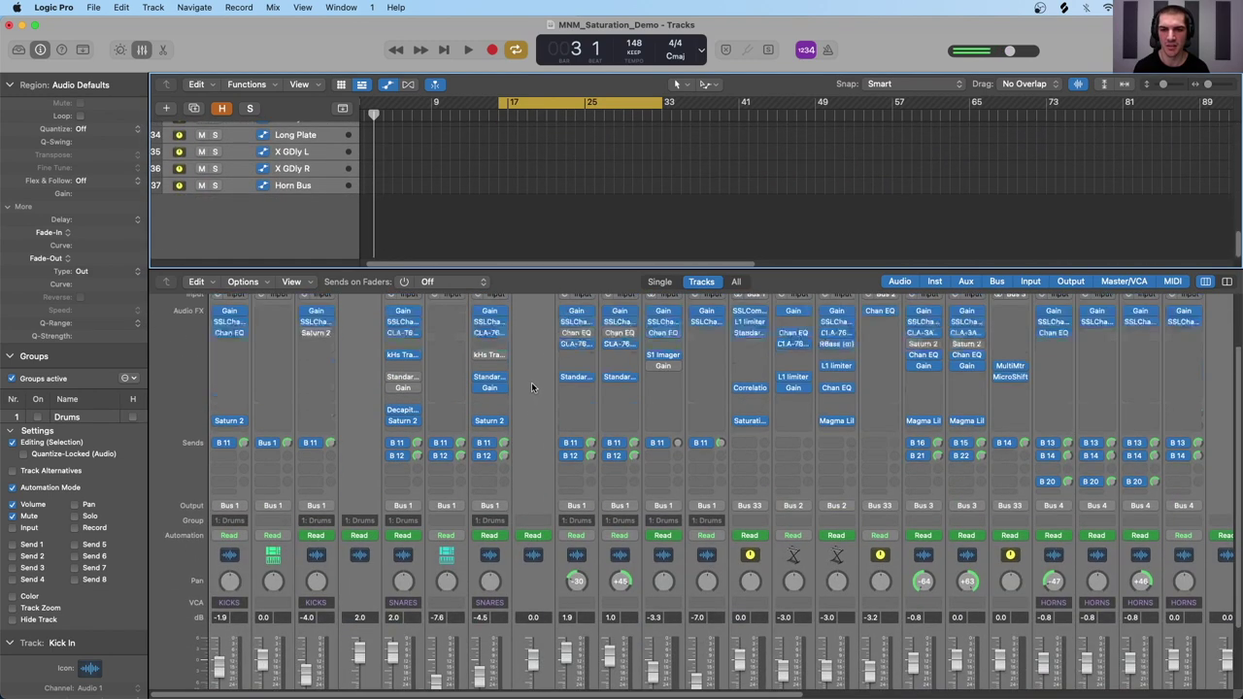
{"action": "scroll", "coordinate": [563, 505], "scroll_direction": "down", "scroll_amount": 4}
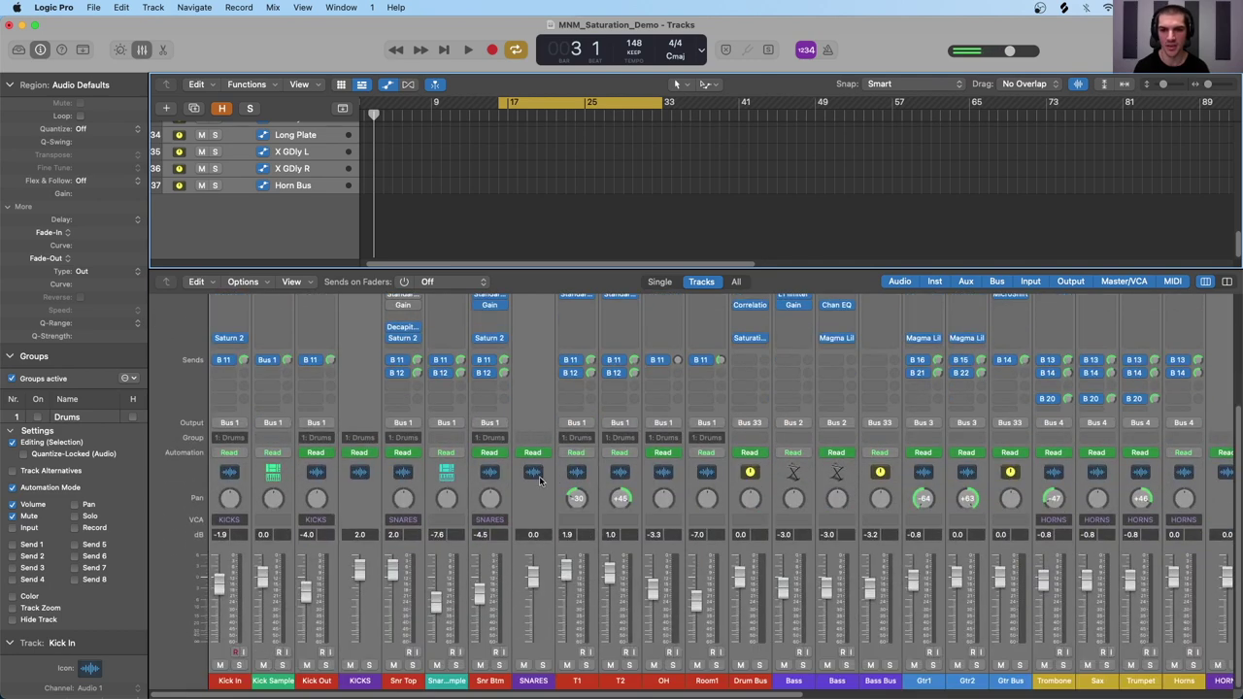
{"action": "left_click", "coordinate": [533, 389]}
{"action": "scroll", "coordinate": [518, 406], "scroll_direction": "up", "scroll_amount": 4}
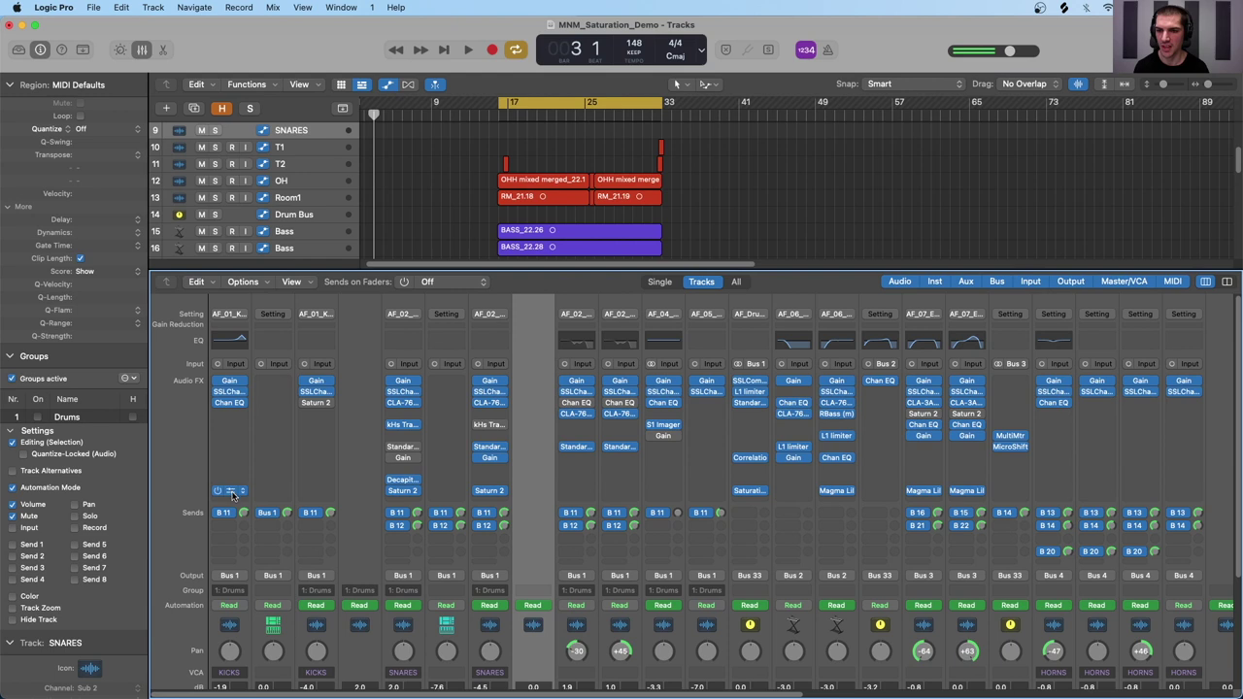
{"action": "left_click", "coordinate": [243, 629]}
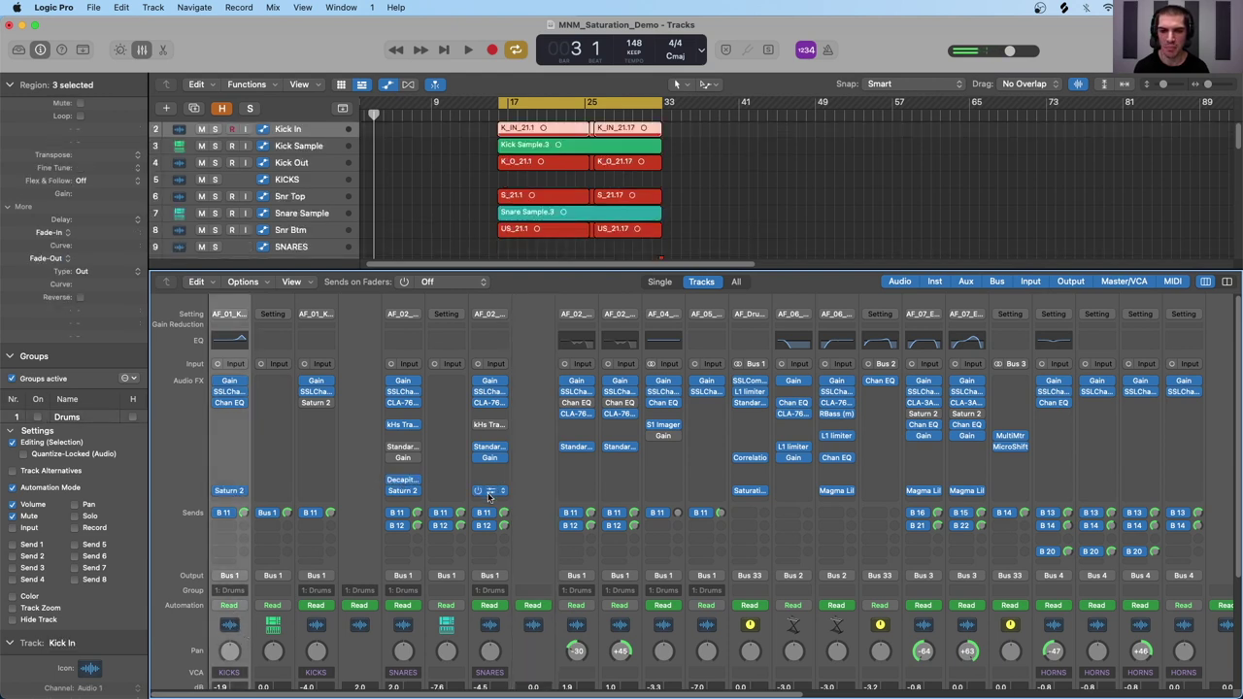
Move Saturation Knob on the Drum Bus to the insert slot below the Correlation meter, leaving one slot empty between them
{"action": "scroll", "coordinate": [625, 500], "scroll_direction": "right", "scroll_amount": 2}
{"action": "scroll", "coordinate": [627, 498], "scroll_direction": "right", "scroll_amount": 5}
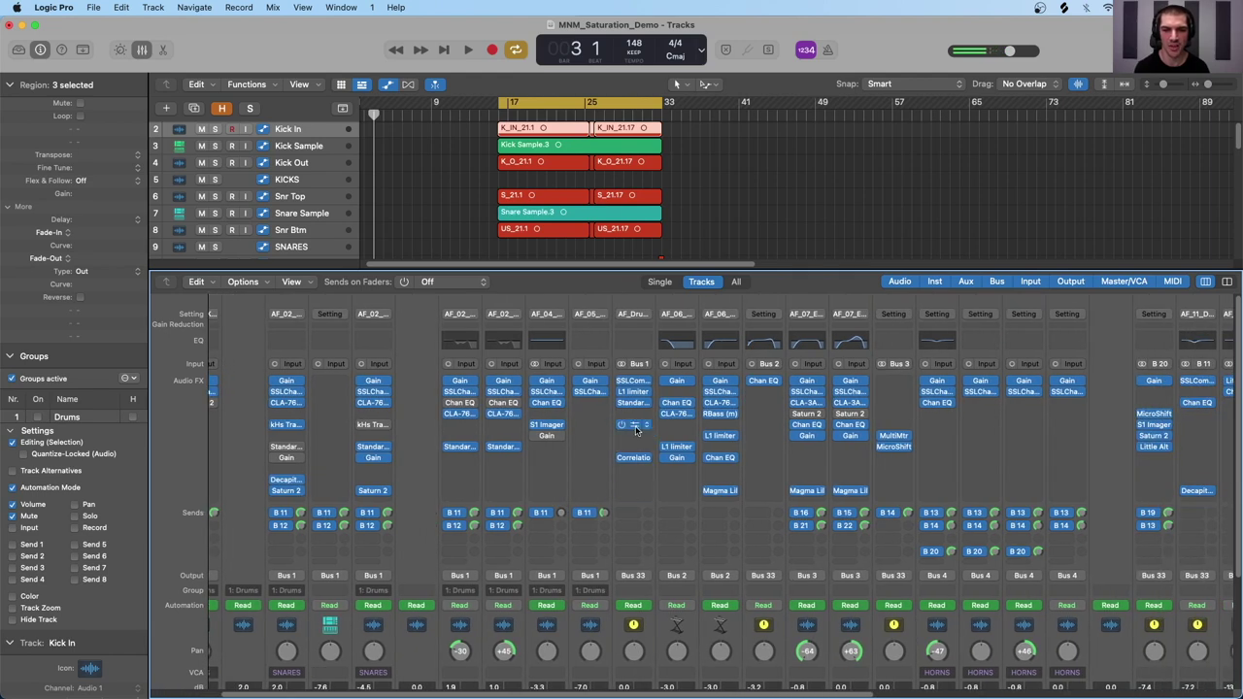
{"action": "left_click_drag", "start_coordinate": [635, 427], "coordinate": [637, 490]}
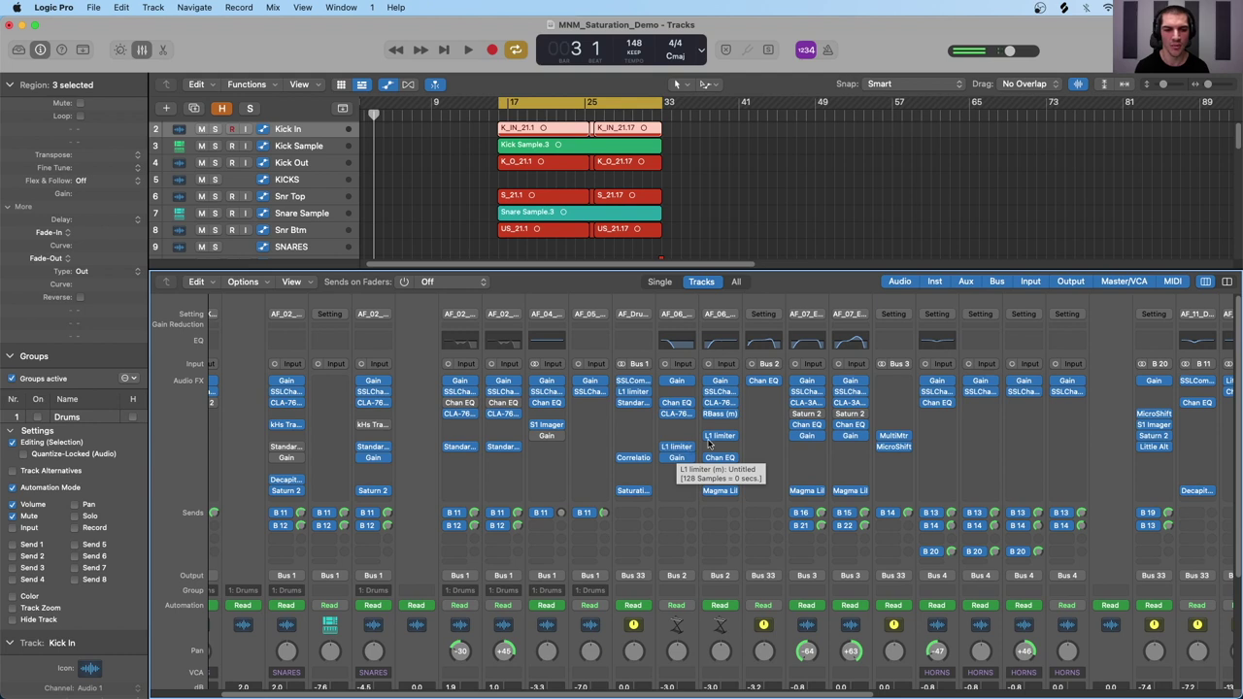
Check the inserts across the mixer's channels, and inspect and close Saturation Knob on the Drum Bus
{"action": "scroll", "coordinate": [719, 471], "scroll_direction": "right", "scroll_amount": 1}
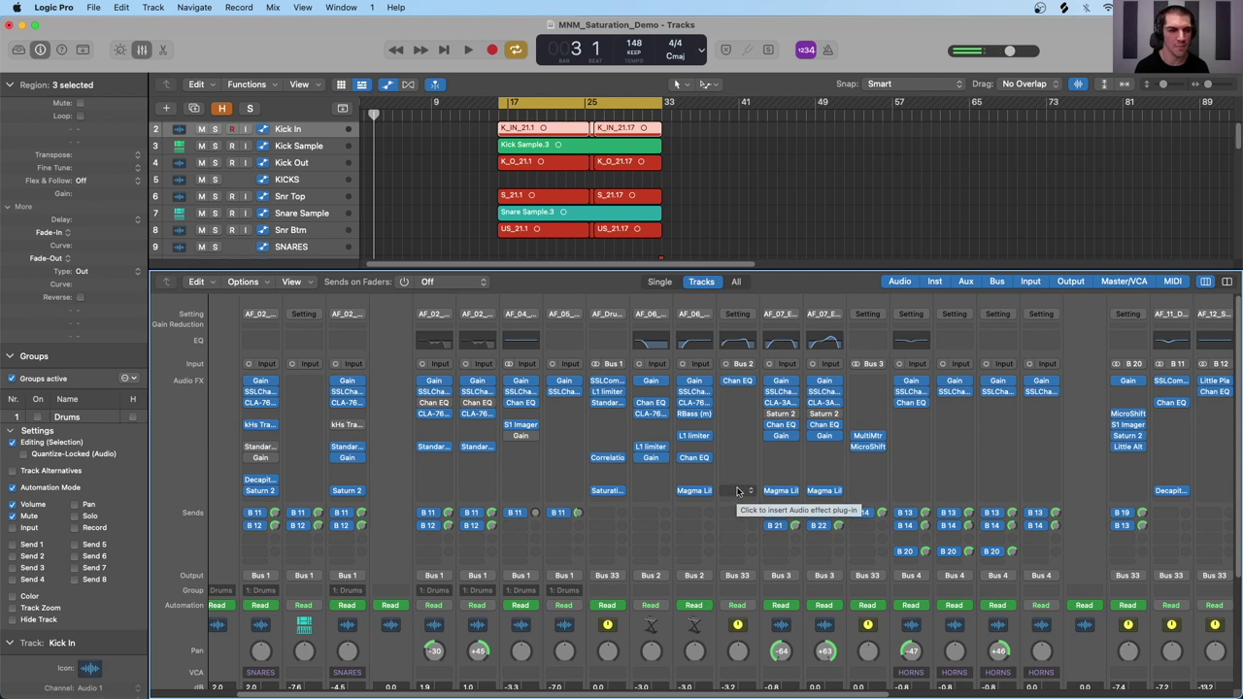
{"action": "scroll", "coordinate": [796, 486], "scroll_direction": "right", "scroll_amount": 10}
{"action": "scroll", "coordinate": [796, 483], "scroll_direction": "left", "scroll_amount": 12}
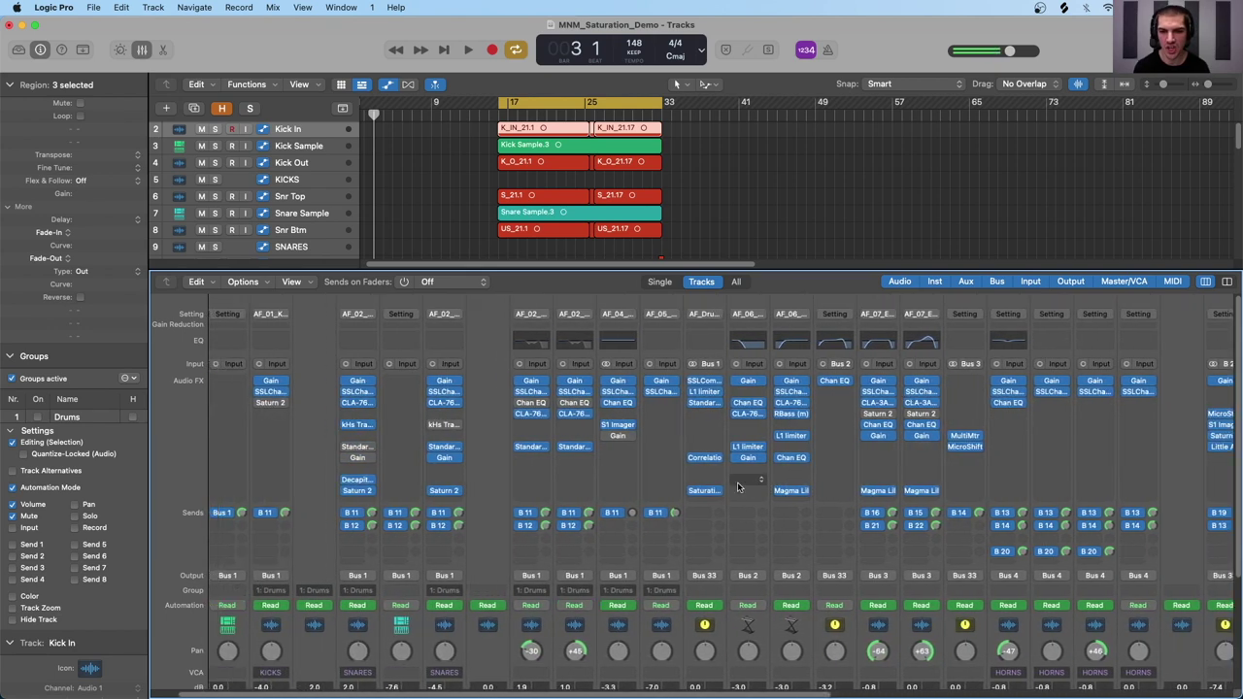
{"action": "scroll", "coordinate": [737, 485], "scroll_direction": "left", "scroll_amount": 2}
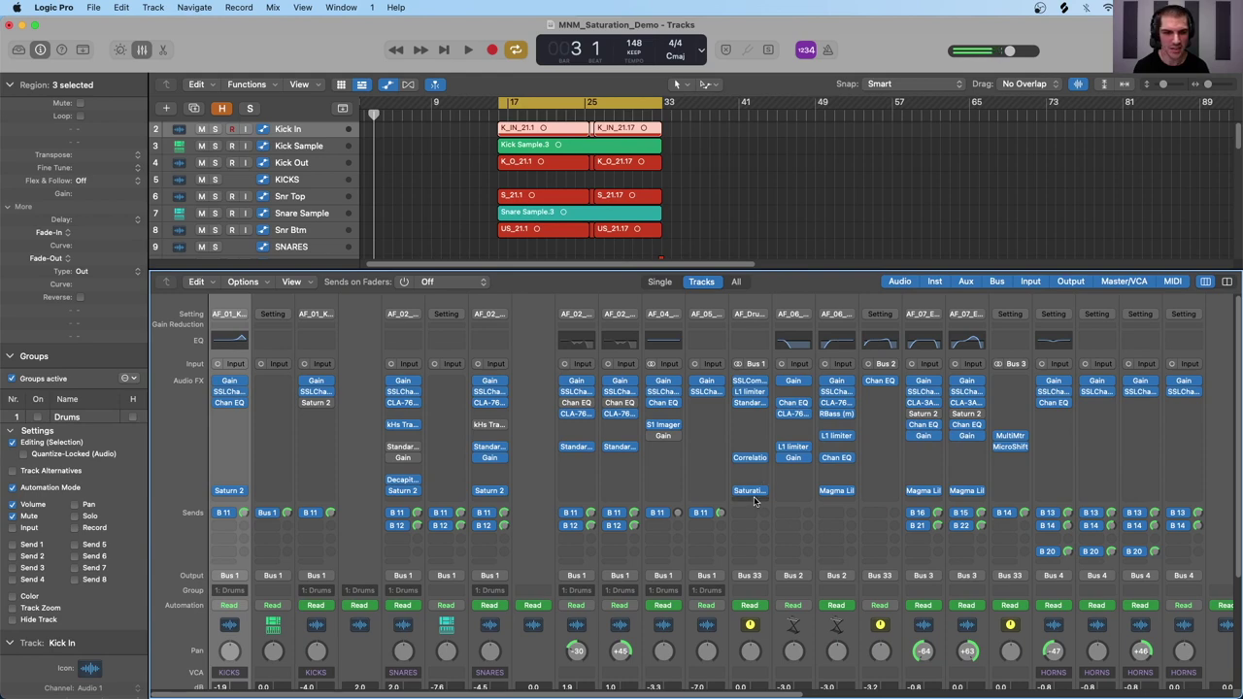
{"action": "left_click", "coordinate": [749, 491]}
{"action": "left_click_drag", "start_coordinate": [649, 220], "coordinate": [619, 182]}
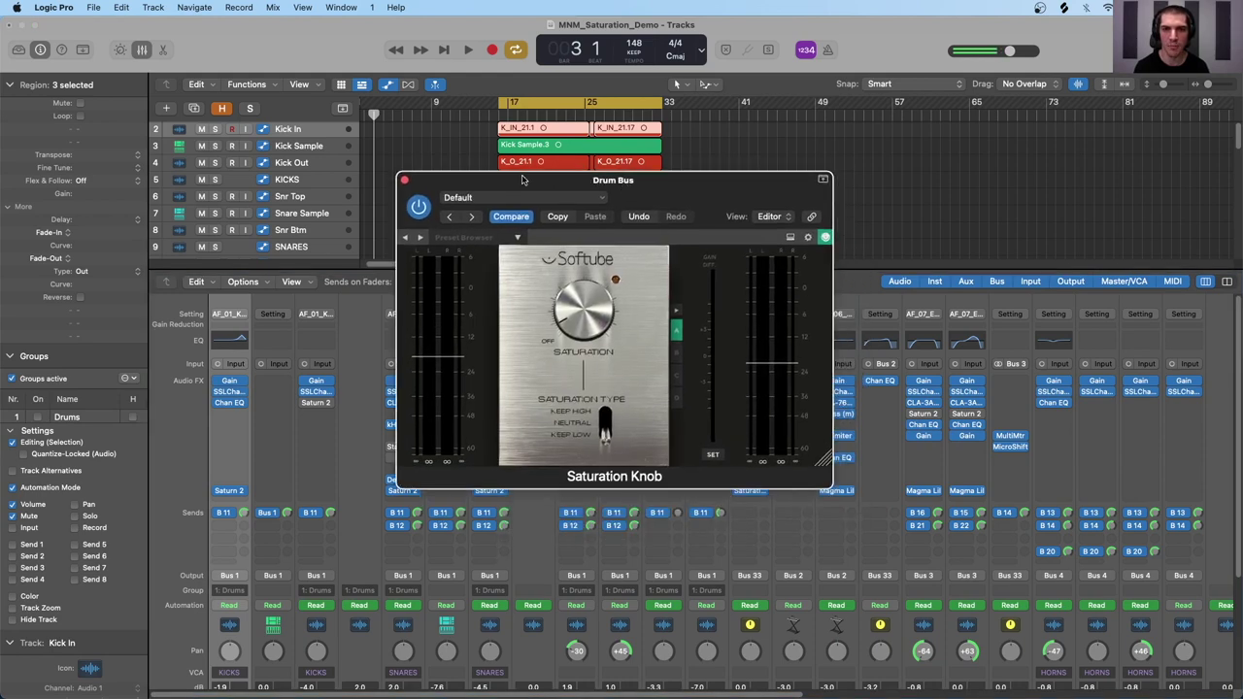
{"action": "left_click", "coordinate": [405, 181]}
Inspect the Magma Lil Tube settings on the second Bass channel and close the plug-in
{"action": "left_click", "coordinate": [836, 492]}
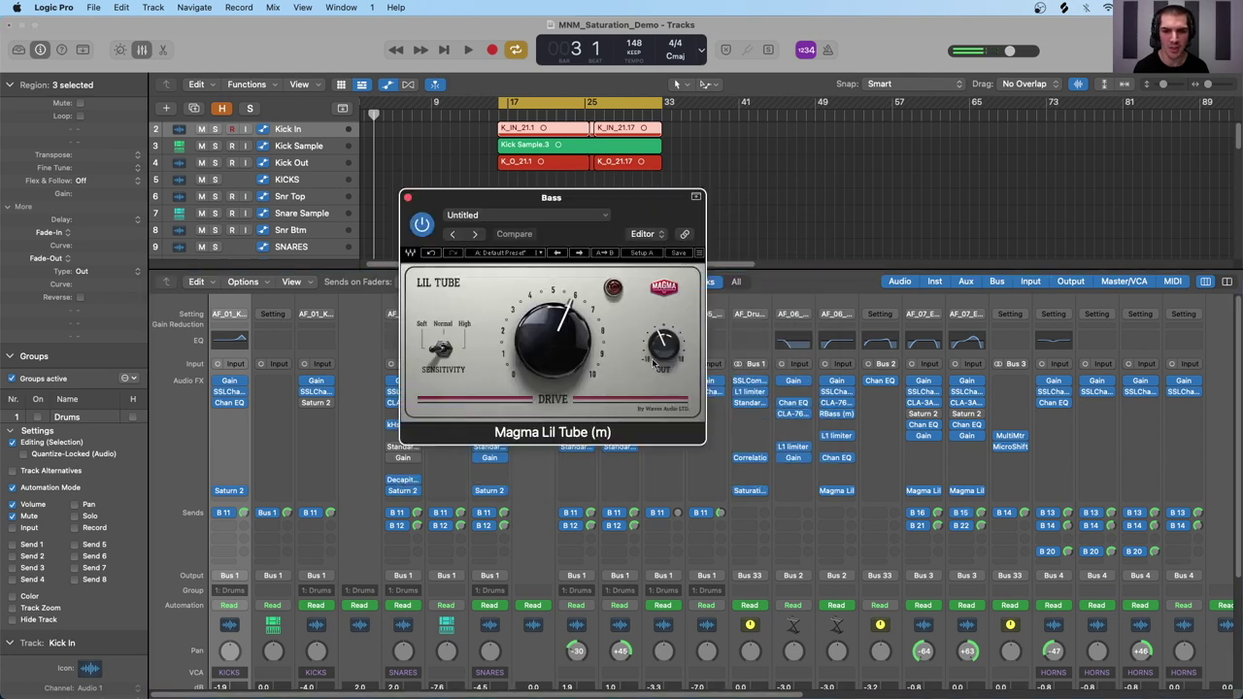
{"action": "scroll", "coordinate": [964, 390], "scroll_direction": "down", "scroll_amount": 4}
{"action": "scroll", "coordinate": [964, 391], "scroll_direction": "down", "scroll_amount": 2}
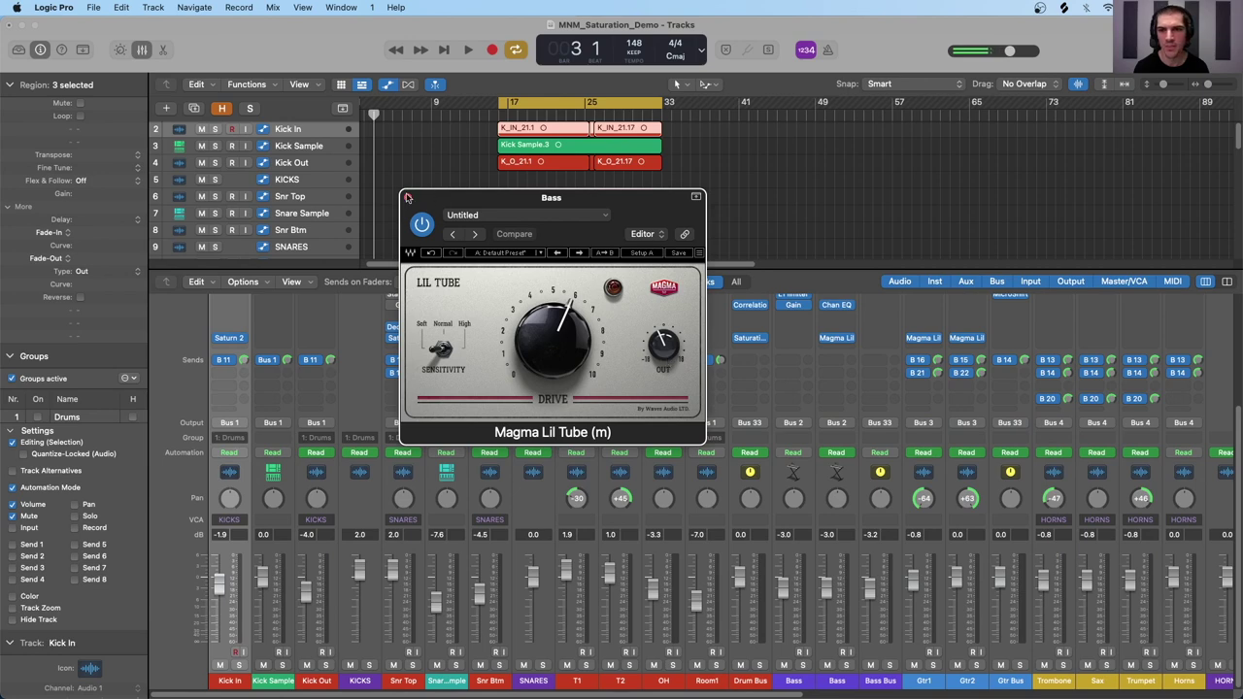
{"action": "left_click", "coordinate": [408, 198]}
Select the Snr Top channel, inspect its Decapitator settings and close the plug-in
{"action": "scroll", "coordinate": [243, 552], "scroll_direction": "up", "scroll_amount": 2}
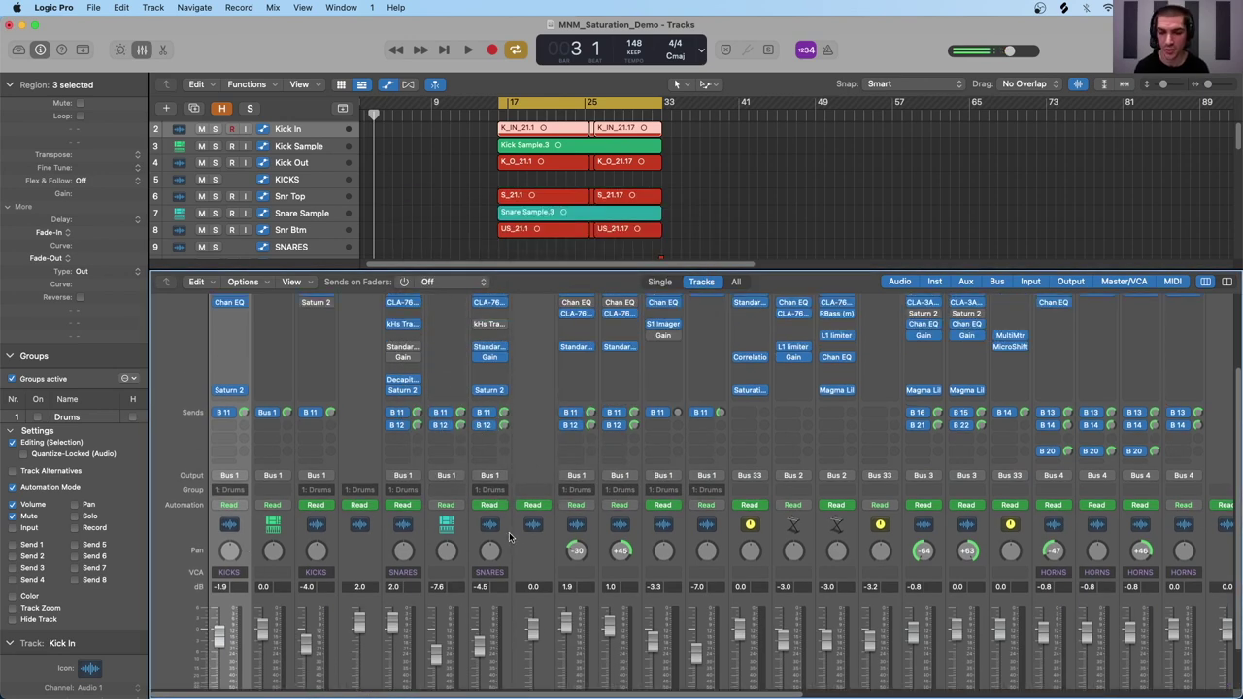
{"action": "left_click", "coordinate": [421, 538]}
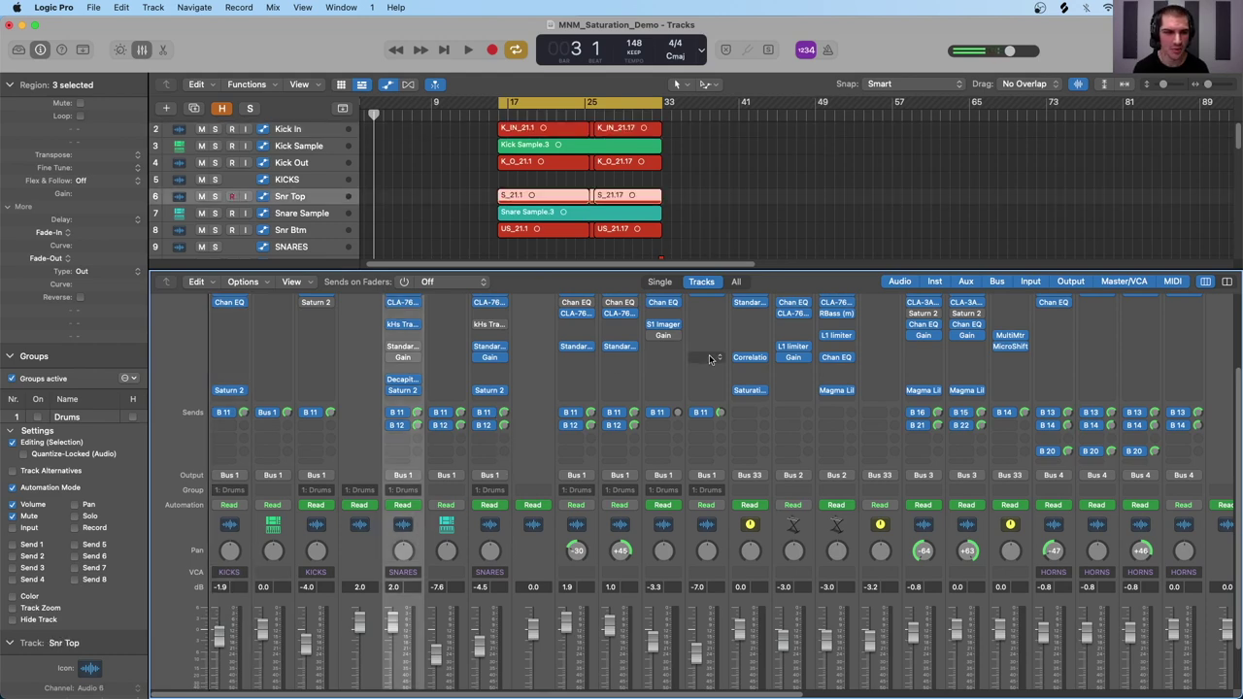
{"action": "left_click", "coordinate": [404, 380]}
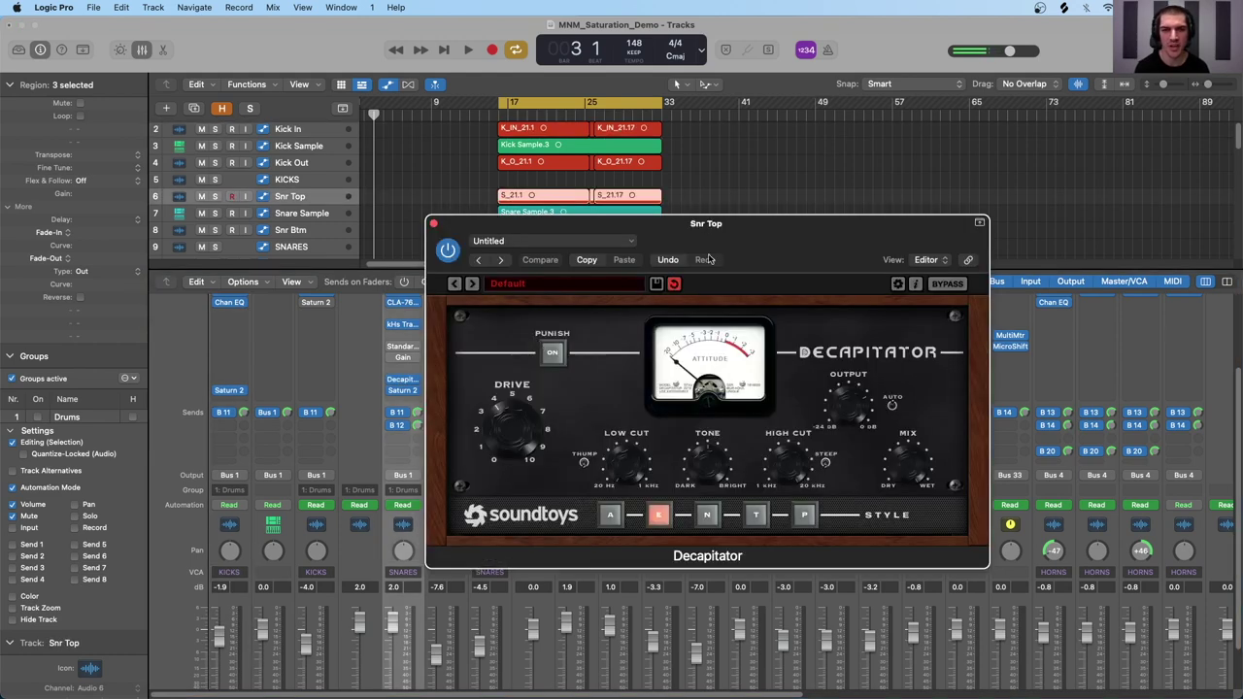
{"action": "left_click", "coordinate": [433, 224]}
Select the Kick In channel, examine its Saturn 2 style and Drive settings, and close the plug-in
{"action": "left_click", "coordinate": [230, 384]}
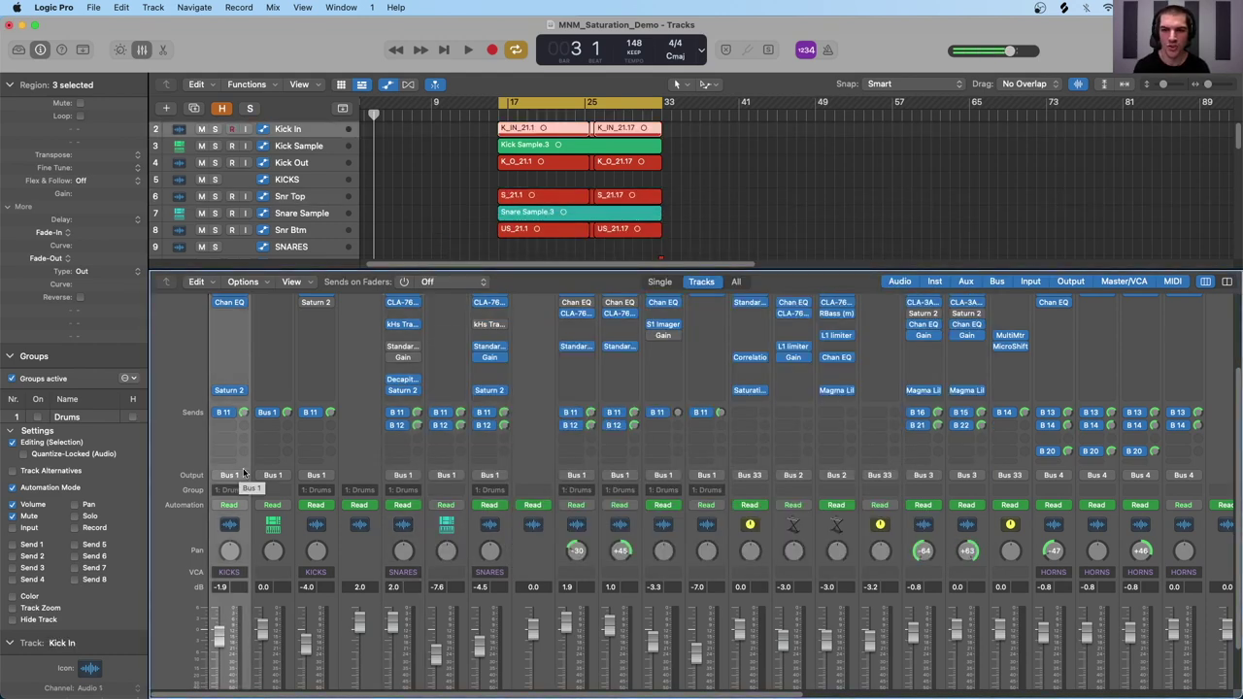
{"action": "left_click", "coordinate": [230, 389]}
{"action": "left_click_drag", "start_coordinate": [644, 229], "coordinate": [554, 185]}
{"action": "mouse_move", "coordinate": [573, 432]}
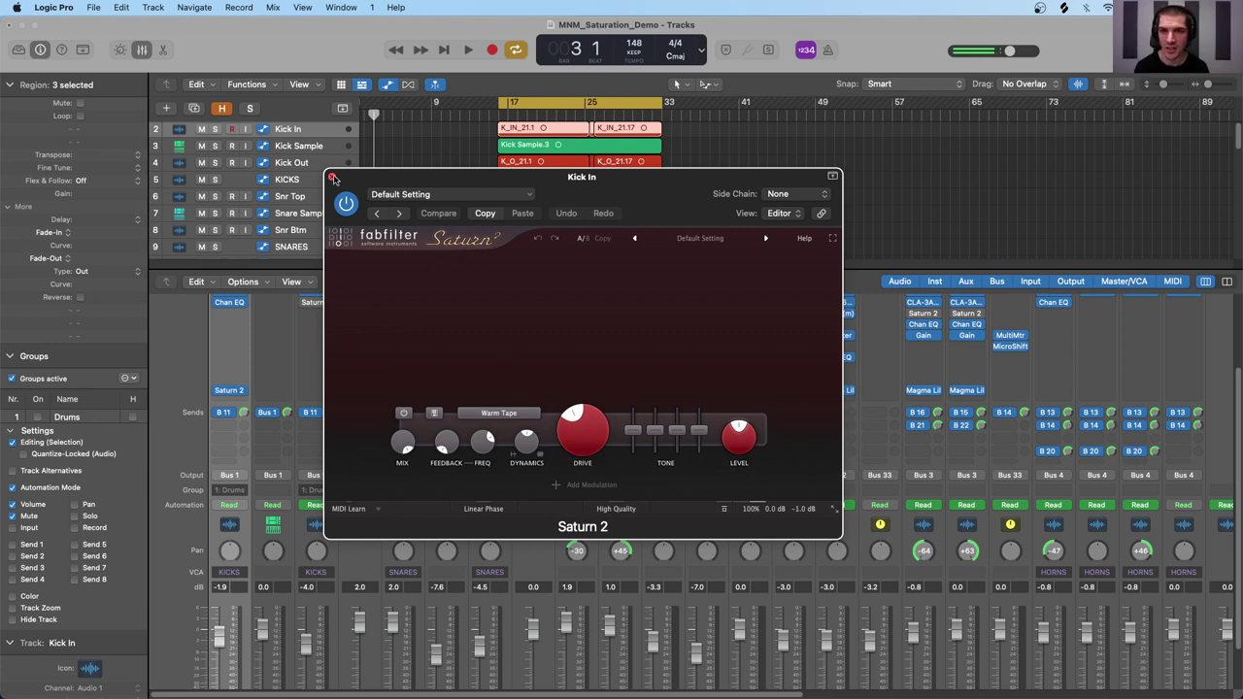
{"action": "left_click", "coordinate": [332, 177]}
Inspect Decapitator and Saturn 2 on Snr Top and Saturn 2 on Snr Btm, closing each plug-in after viewing
{"action": "left_click", "coordinate": [402, 380]}
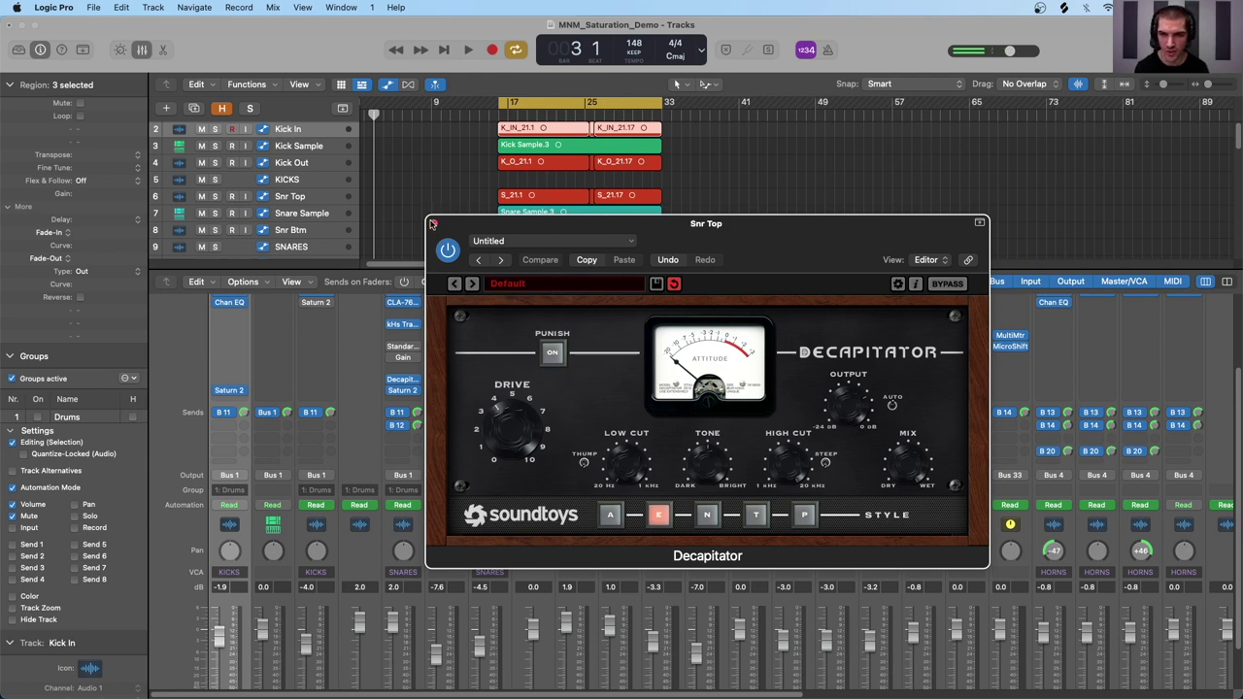
{"action": "left_click", "coordinate": [435, 224]}
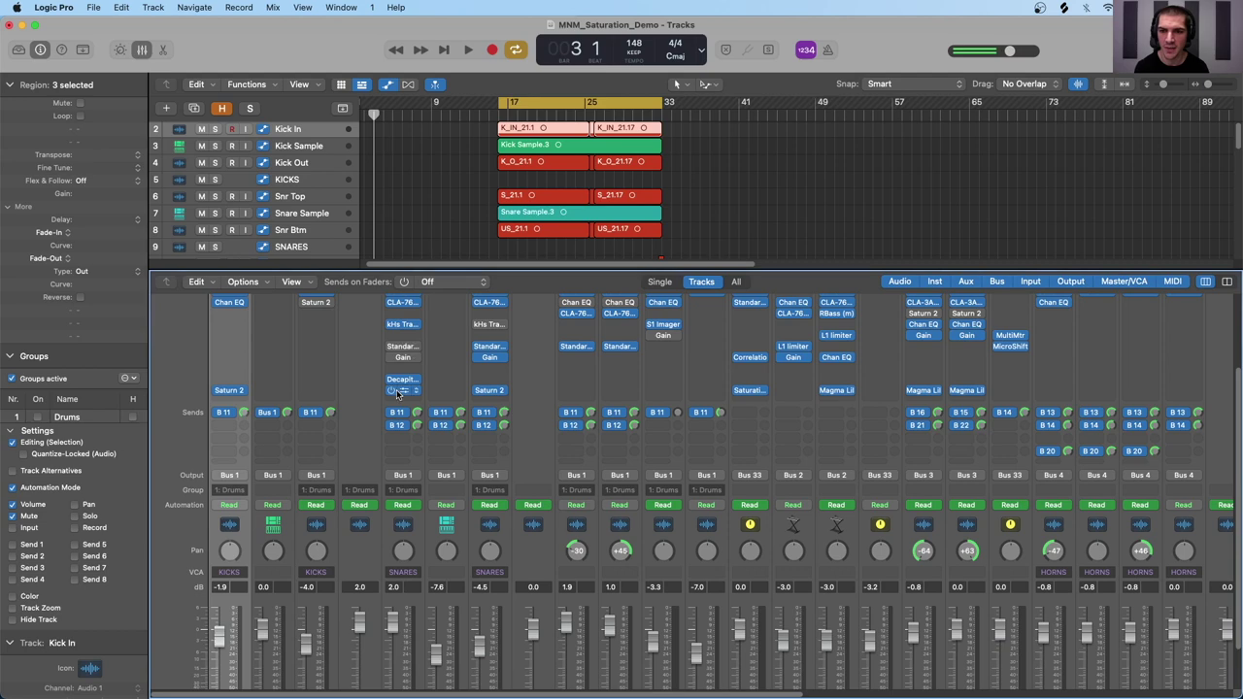
{"action": "left_click", "coordinate": [404, 391]}
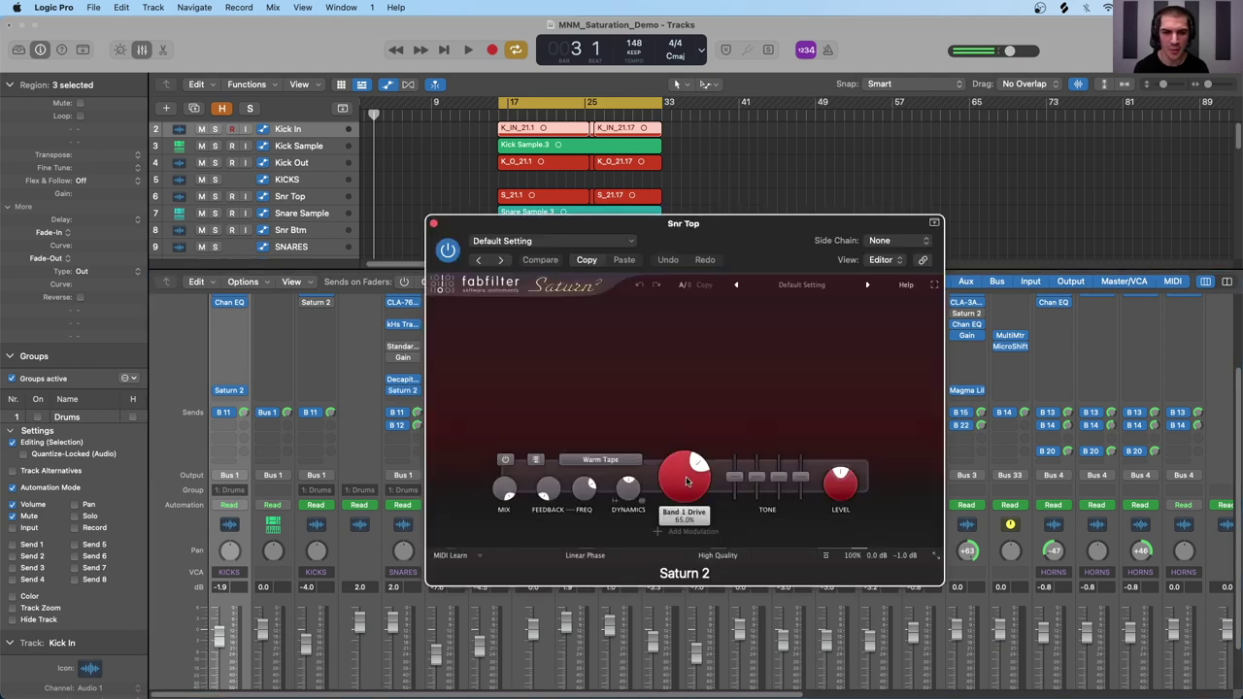
{"action": "left_click", "coordinate": [433, 224]}
{"action": "left_click", "coordinate": [492, 392]}
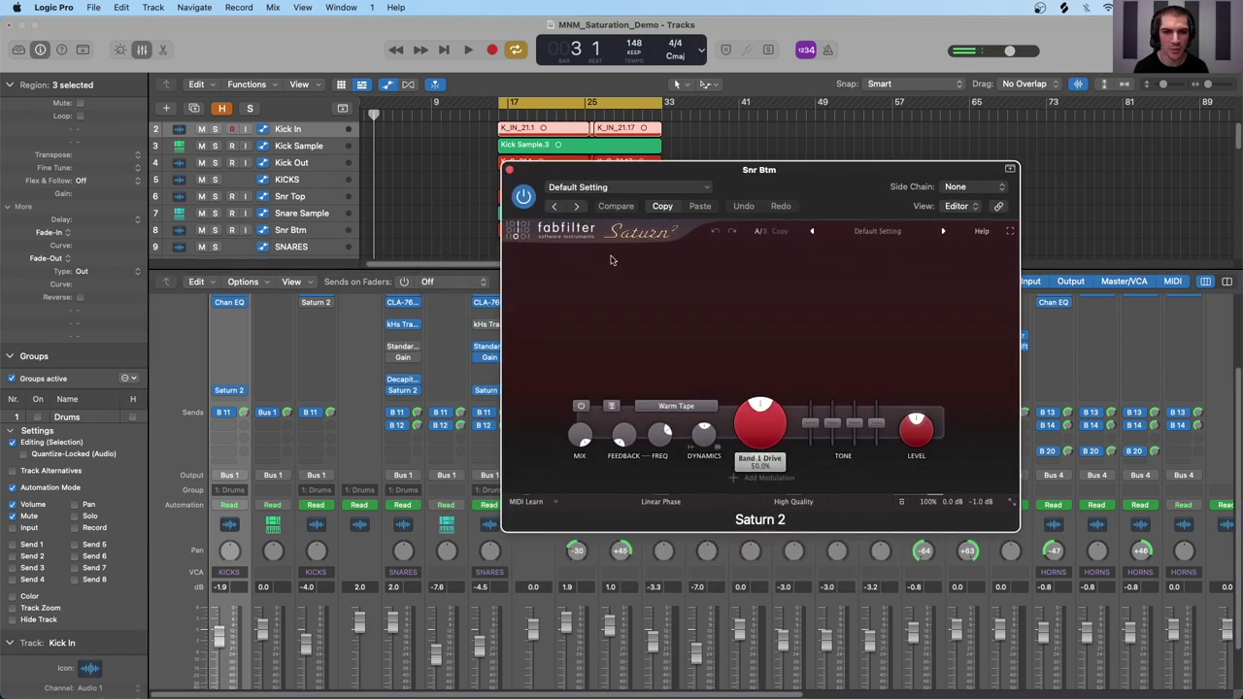
{"action": "left_click", "coordinate": [509, 169]}
Enlarge the mixer area over the tracks area, and review and close Saturation Knob on the Drum Bus
{"action": "left_click_drag", "start_coordinate": [546, 268], "coordinate": [546, 169]}
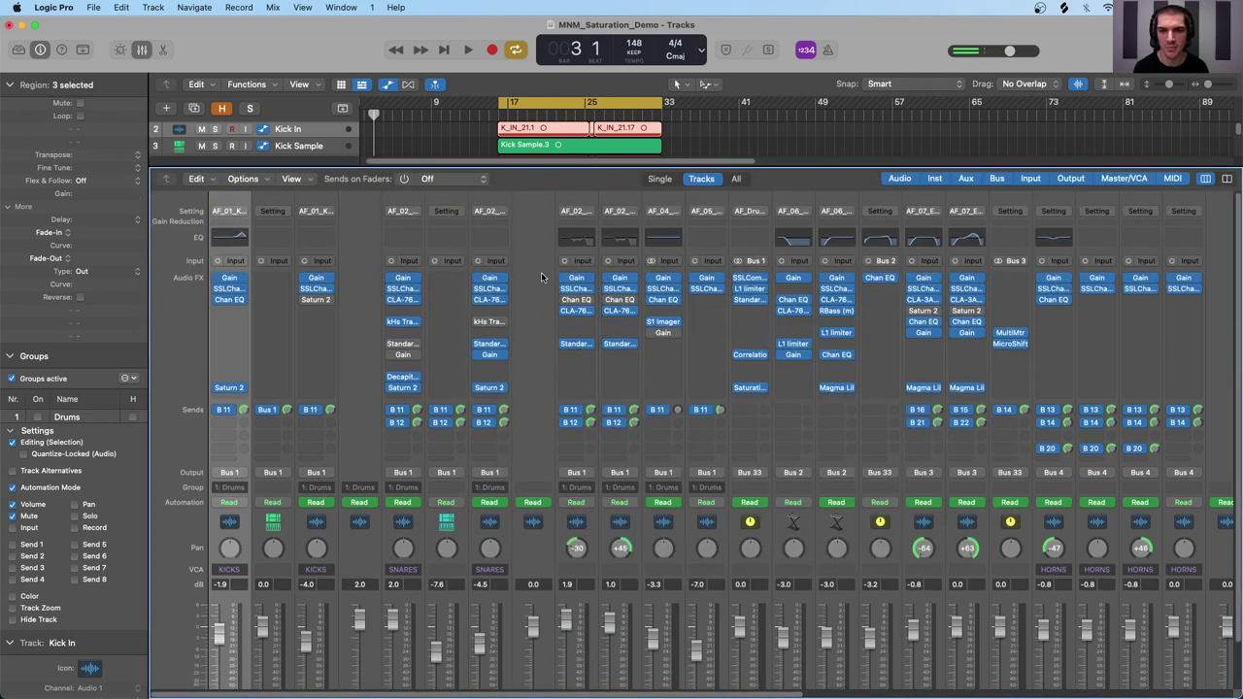
{"action": "scroll", "coordinate": [470, 573], "scroll_direction": "down", "scroll_amount": 2}
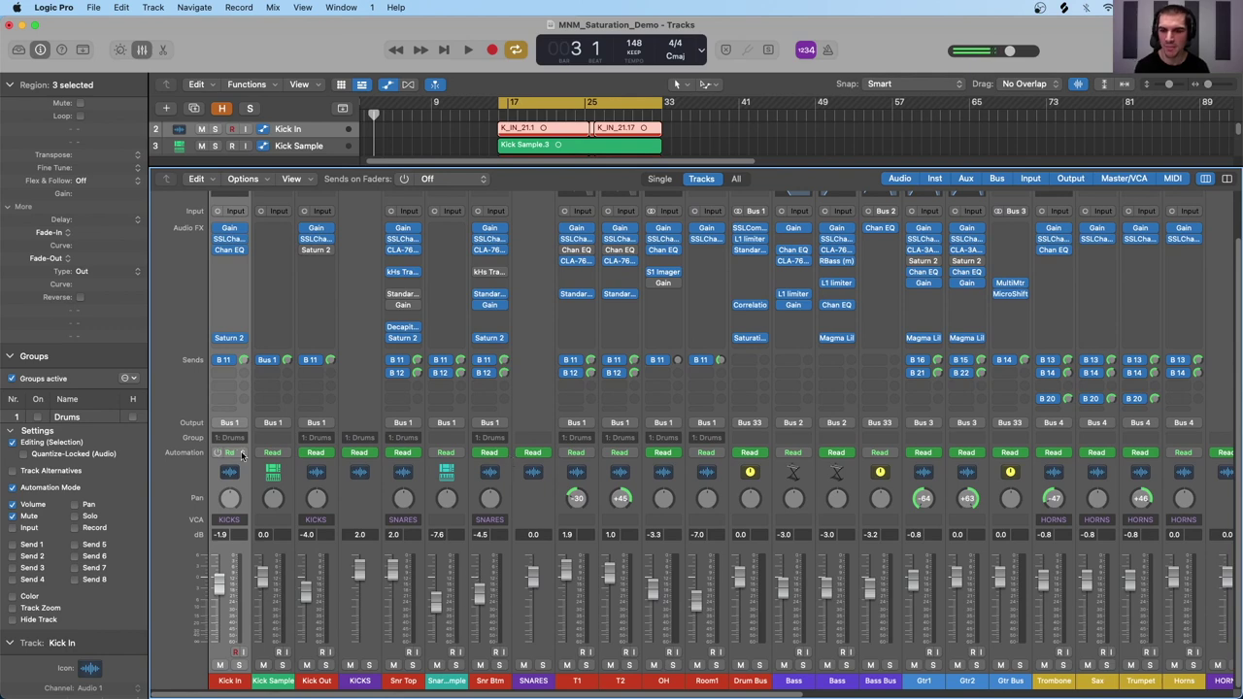
{"action": "left_click", "coordinate": [749, 508]}
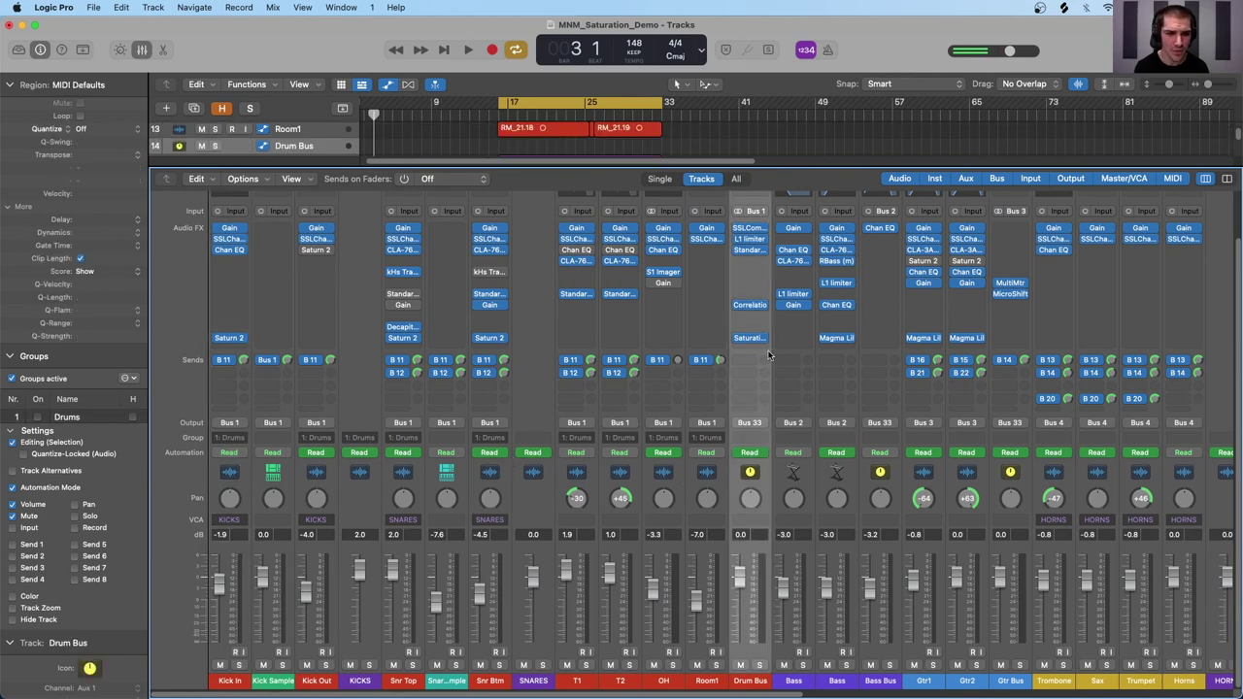
{"action": "left_click", "coordinate": [751, 338]}
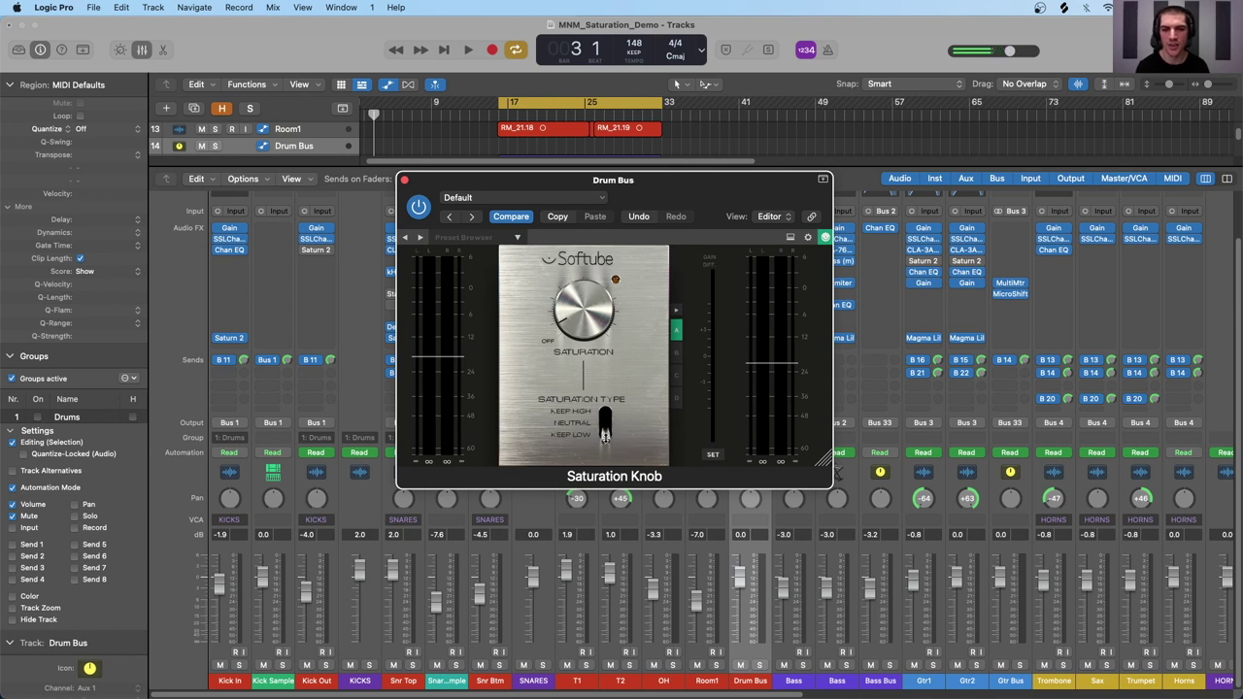
{"action": "left_click", "coordinate": [405, 180]}
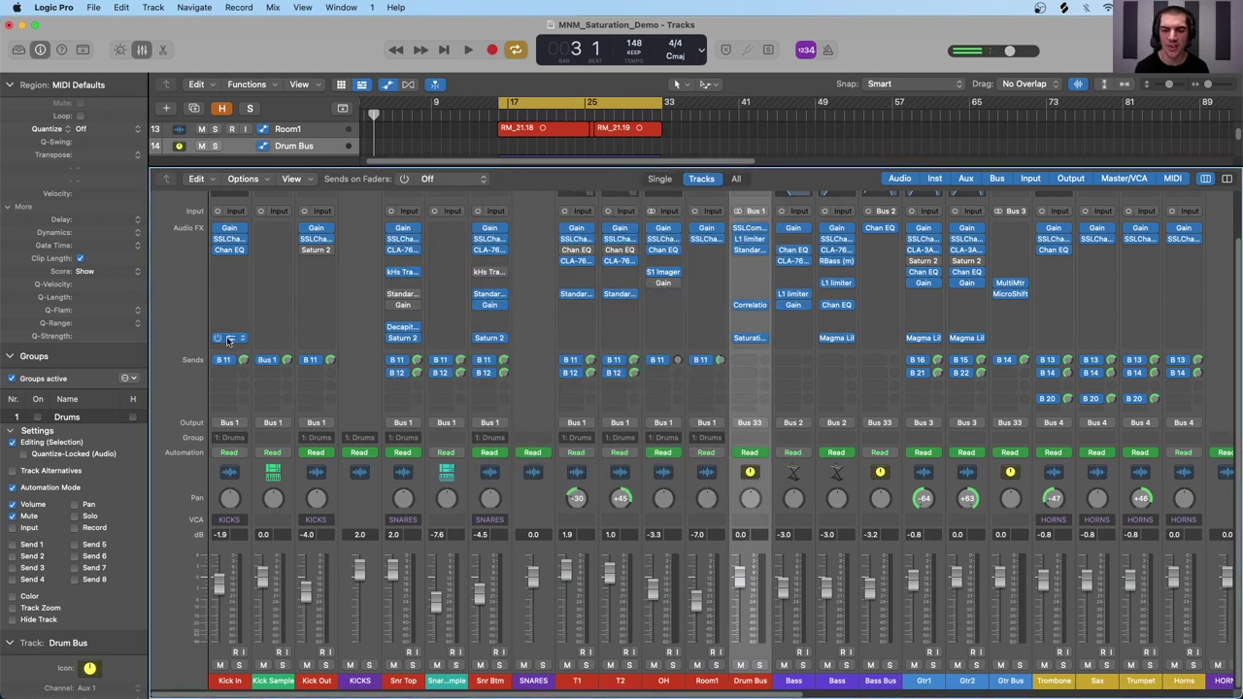
Select the second Bass channel and open its Magma Lil Tube to view the Drive setting
{"action": "left_click", "coordinate": [853, 481]}
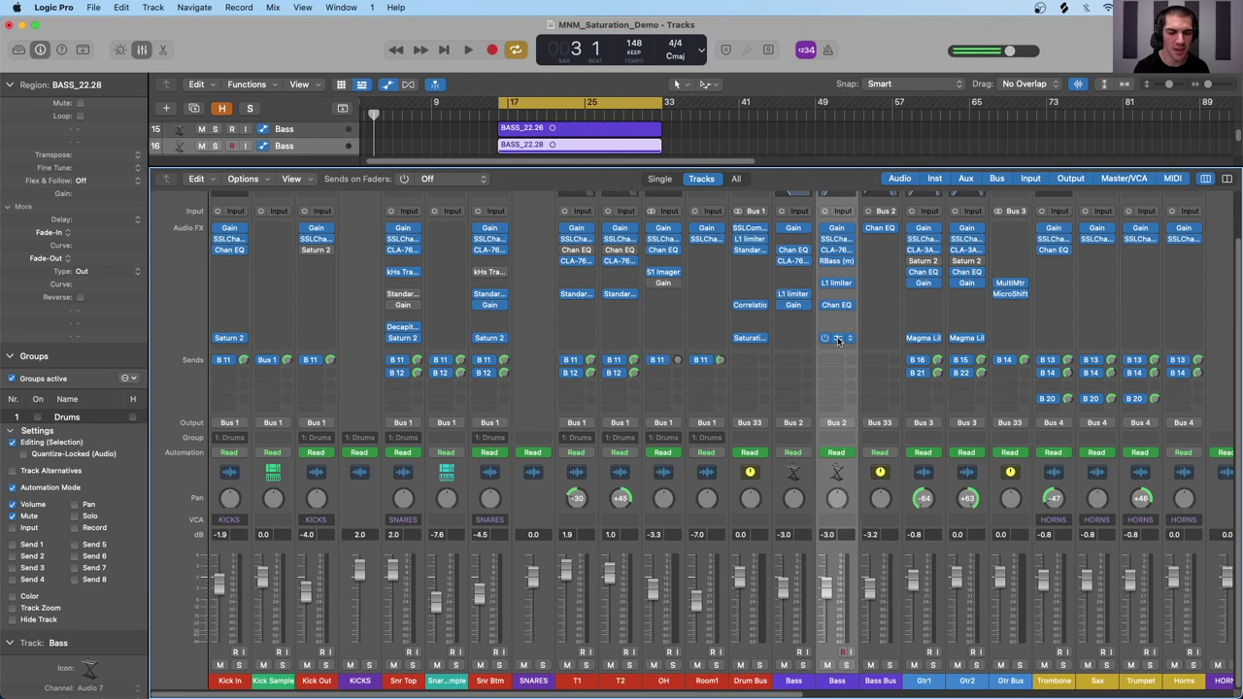
{"action": "left_click", "coordinate": [838, 339]}
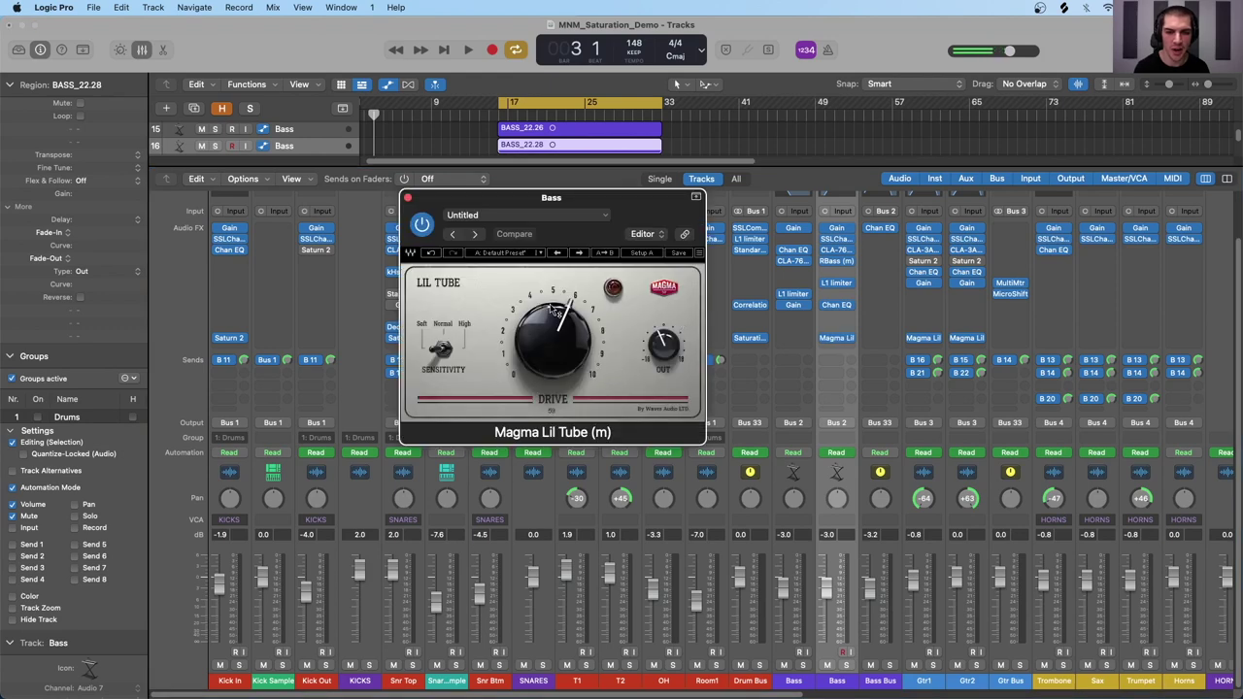
Close the Bass channel's Magma Lil Tube, and open Gtr1's Magma Lil Tube to view its Drive setting before closing it
{"action": "left_click", "coordinate": [407, 199]}
{"action": "left_click", "coordinate": [942, 483]}
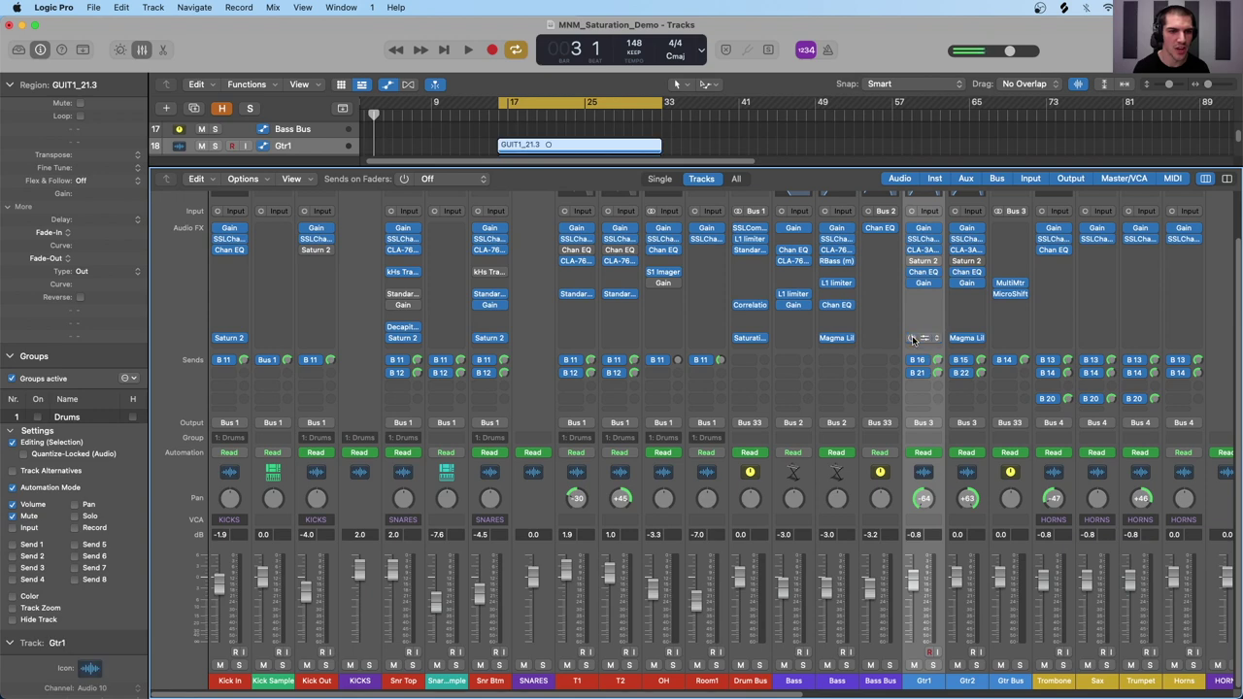
{"action": "left_click", "coordinate": [926, 338]}
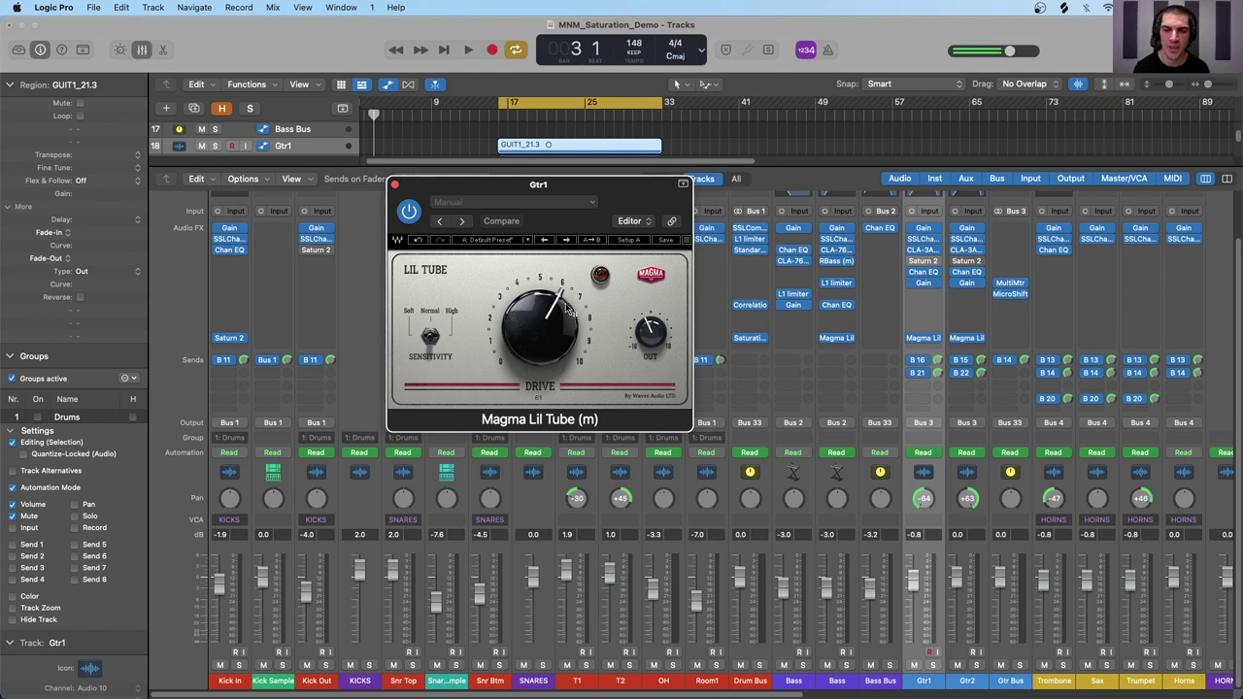
{"action": "left_click", "coordinate": [394, 184]}
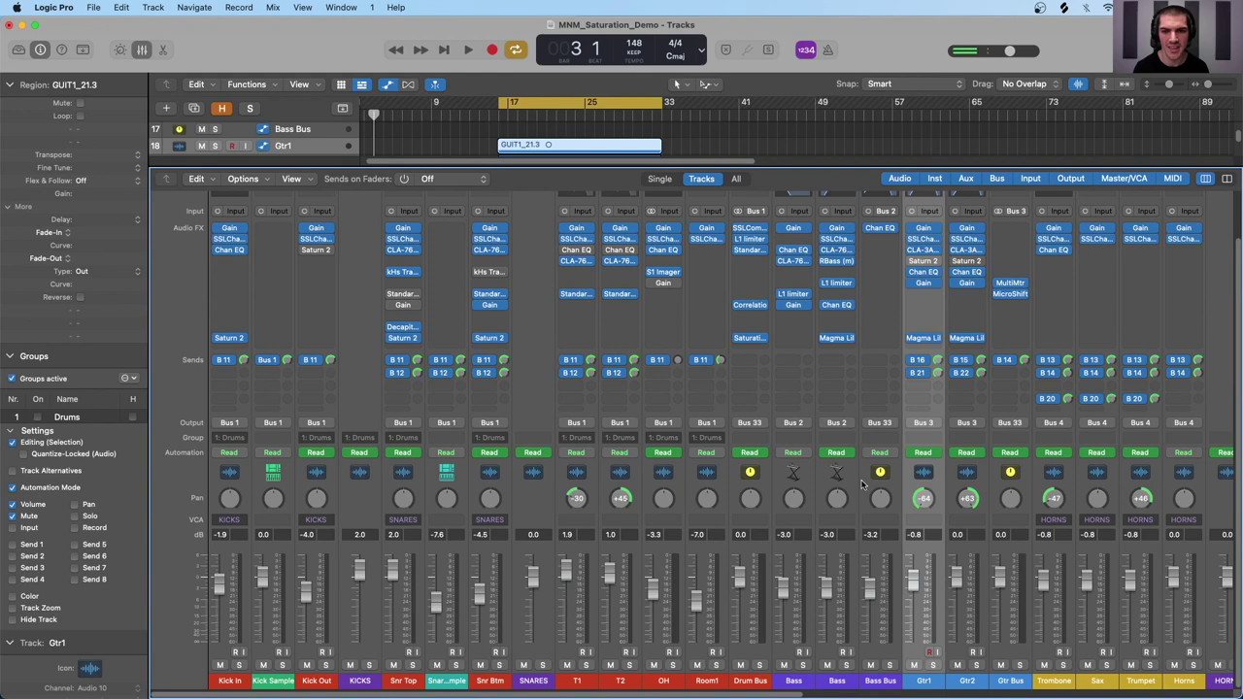
Select the Drum PC channel, inspect the Drive and Style settings of its Decapitator, and close the plug-in
{"action": "scroll", "coordinate": [730, 375], "scroll_direction": "right", "scroll_amount": 5}
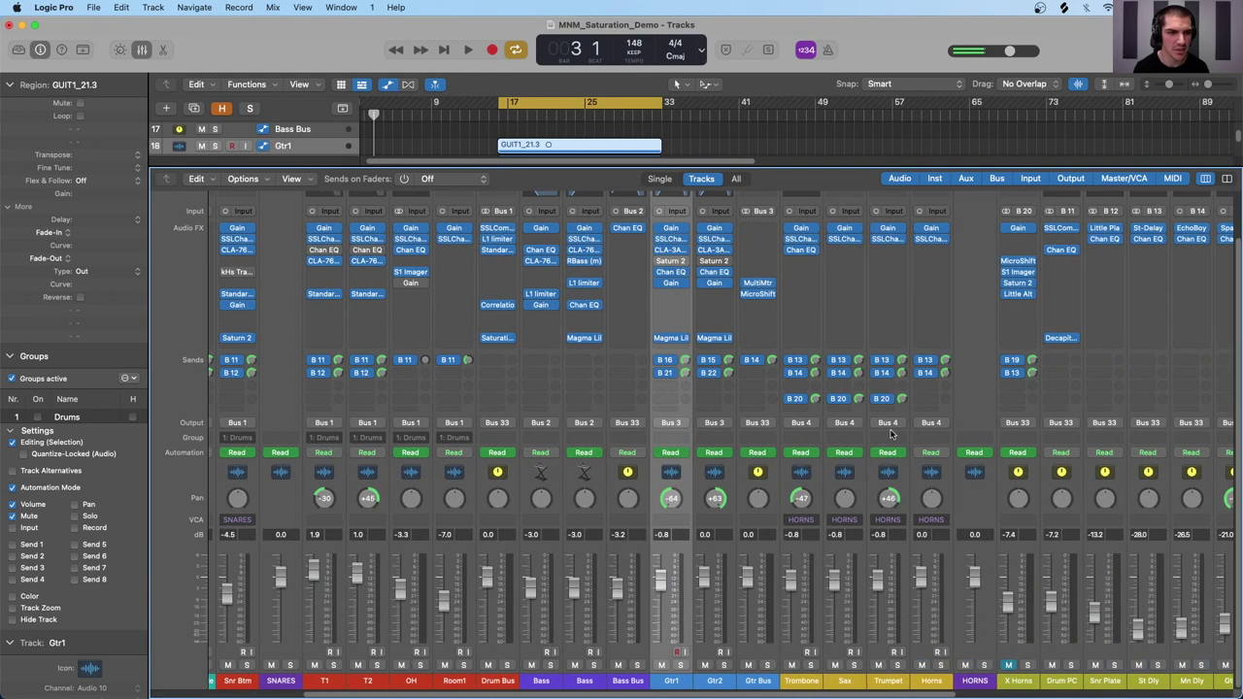
{"action": "left_click", "coordinate": [1054, 374]}
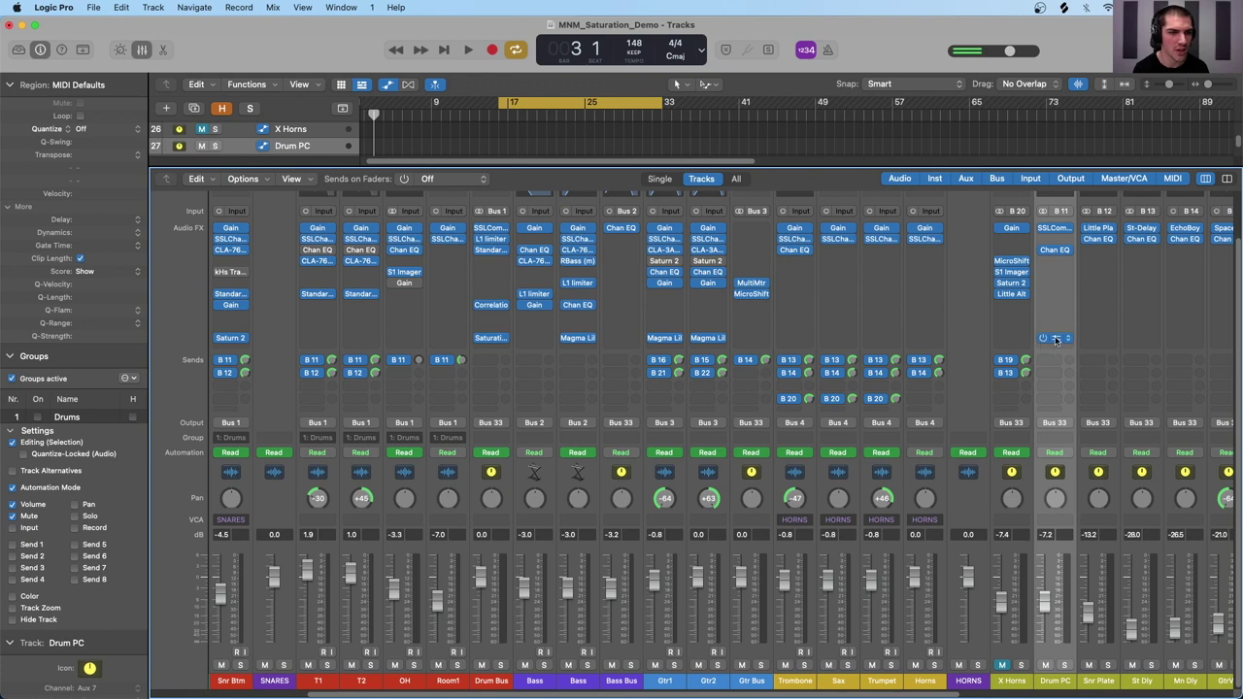
{"action": "left_click", "coordinate": [1057, 339]}
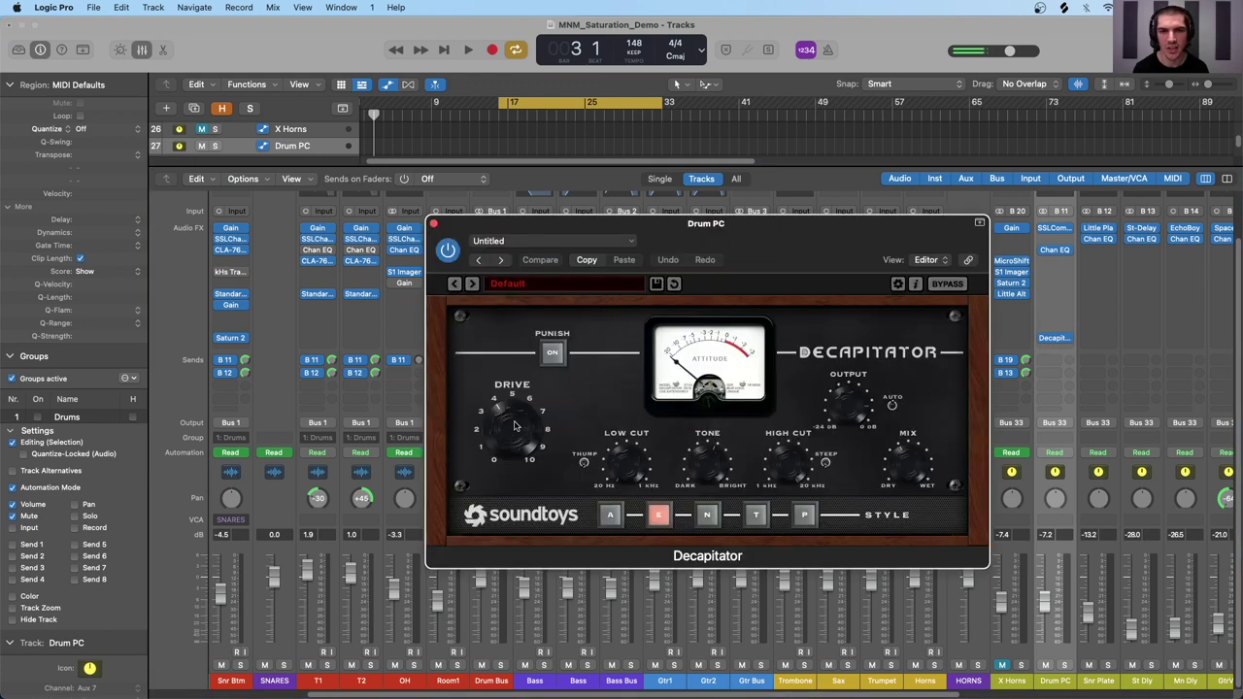
{"action": "left_click", "coordinate": [434, 226]}
Select the Horn Bus channel, check the style and Drive amount in its Saturn 2, and close the plug-in
{"action": "scroll", "coordinate": [1095, 493], "scroll_direction": "right", "scroll_amount": 10}
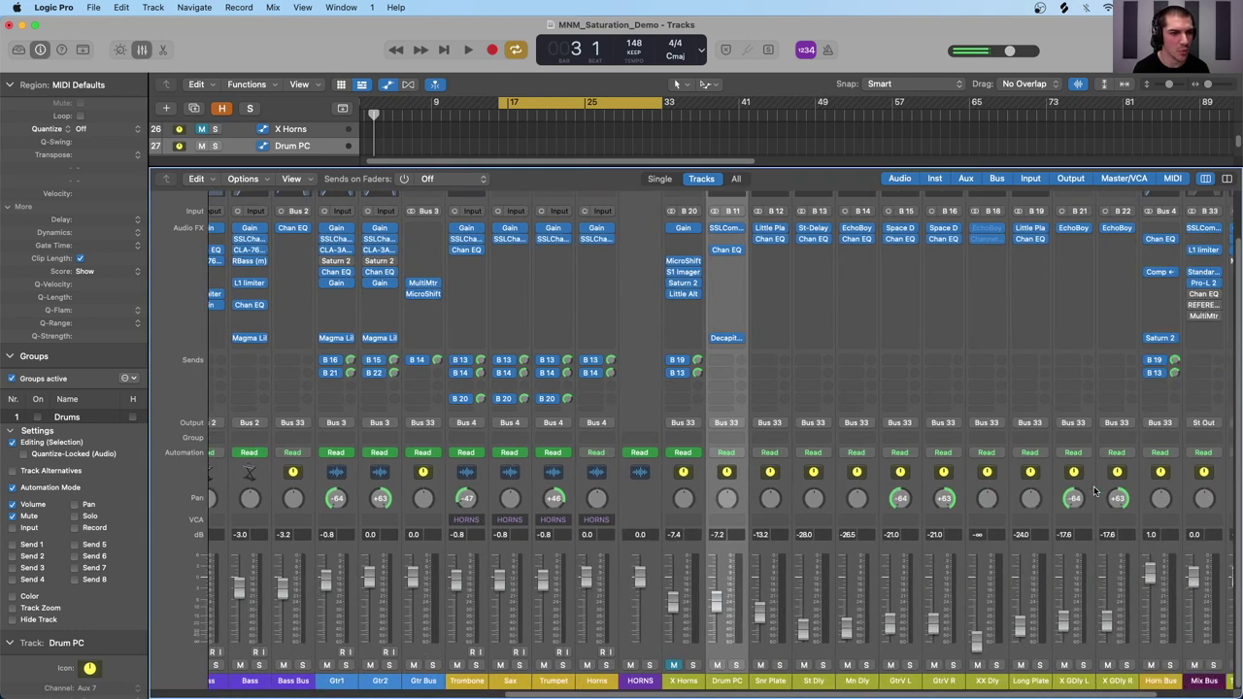
{"action": "left_click", "coordinate": [1056, 492]}
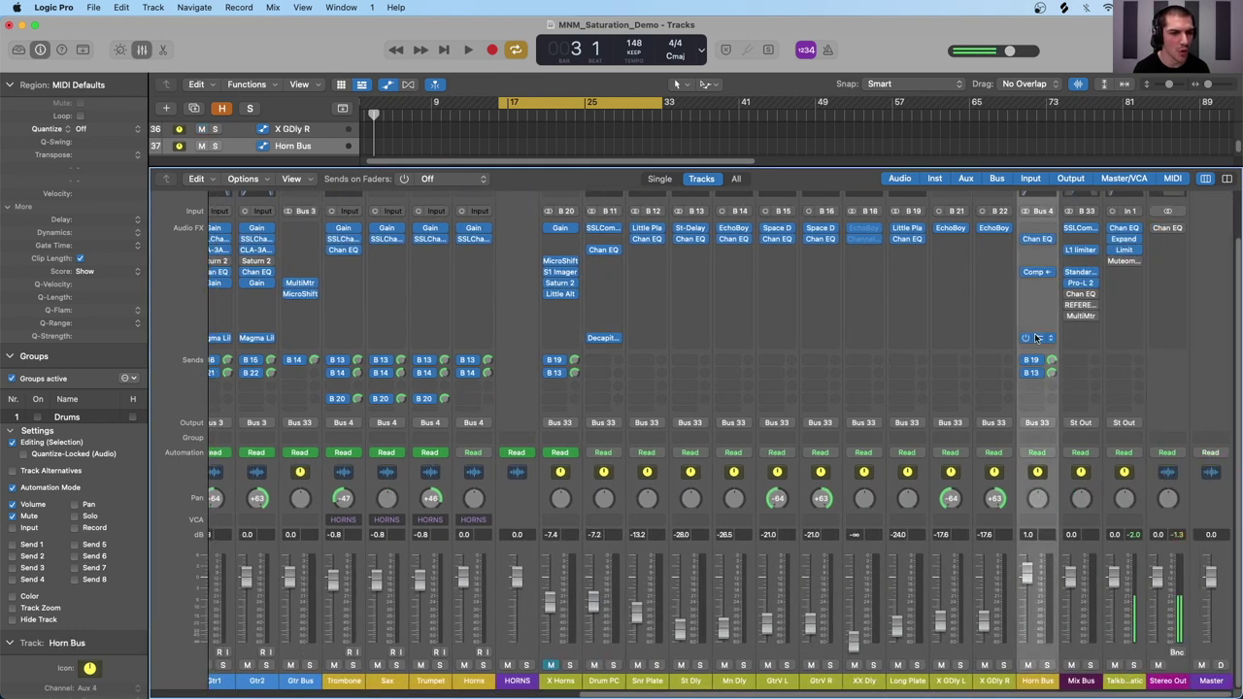
{"action": "left_click", "coordinate": [1039, 338]}
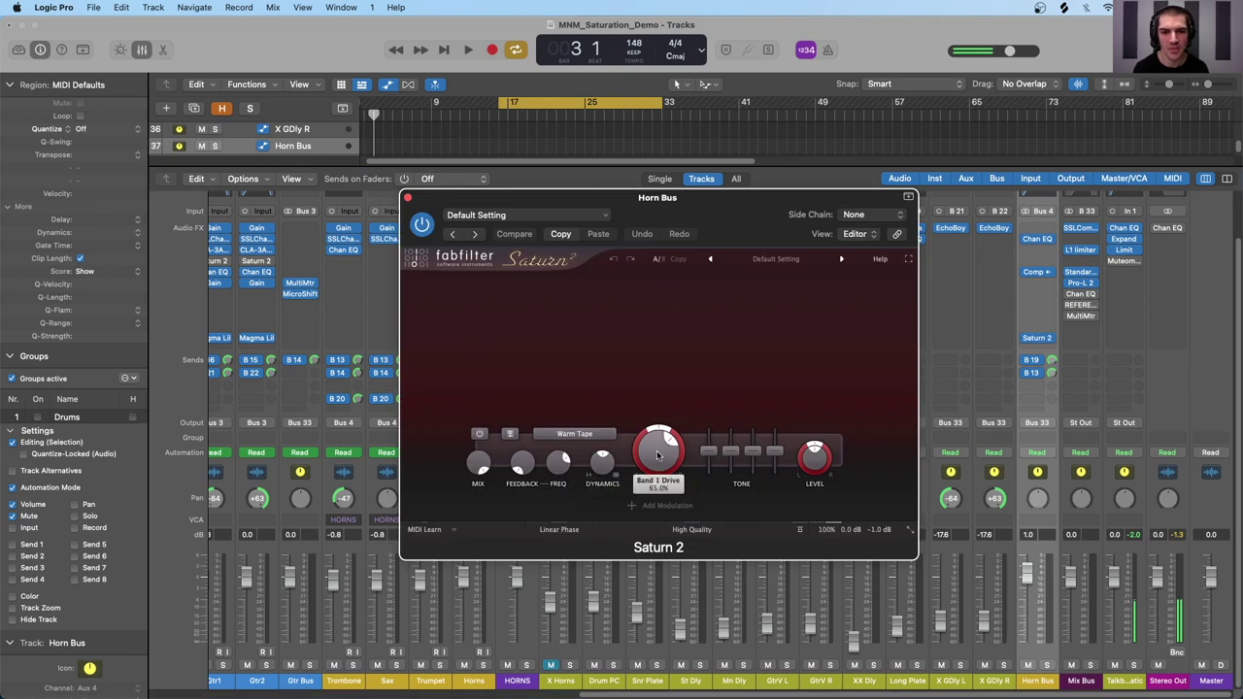
{"action": "left_click", "coordinate": [407, 197]}
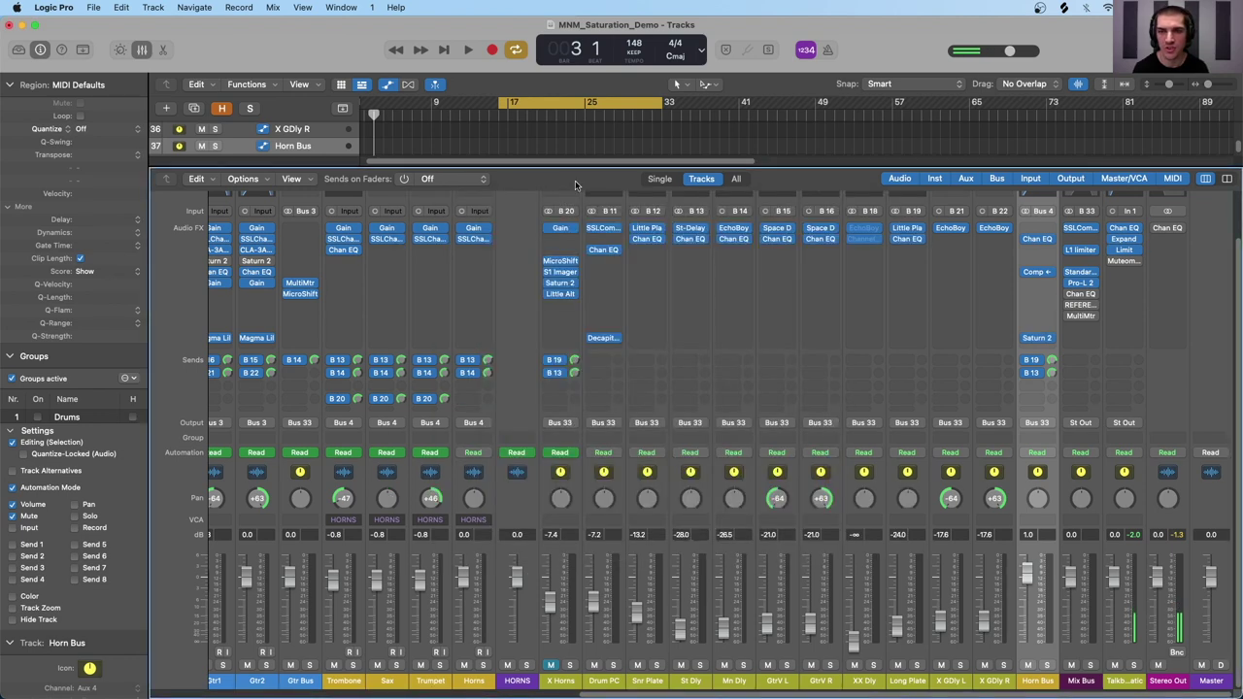
Select all channels and bypass the Saturn 2, Decapitator and Magma Lil Tube saturation inserts in the last slots across the mix
{"action": "scroll", "coordinate": [1045, 481], "scroll_direction": "left", "scroll_amount": 10}
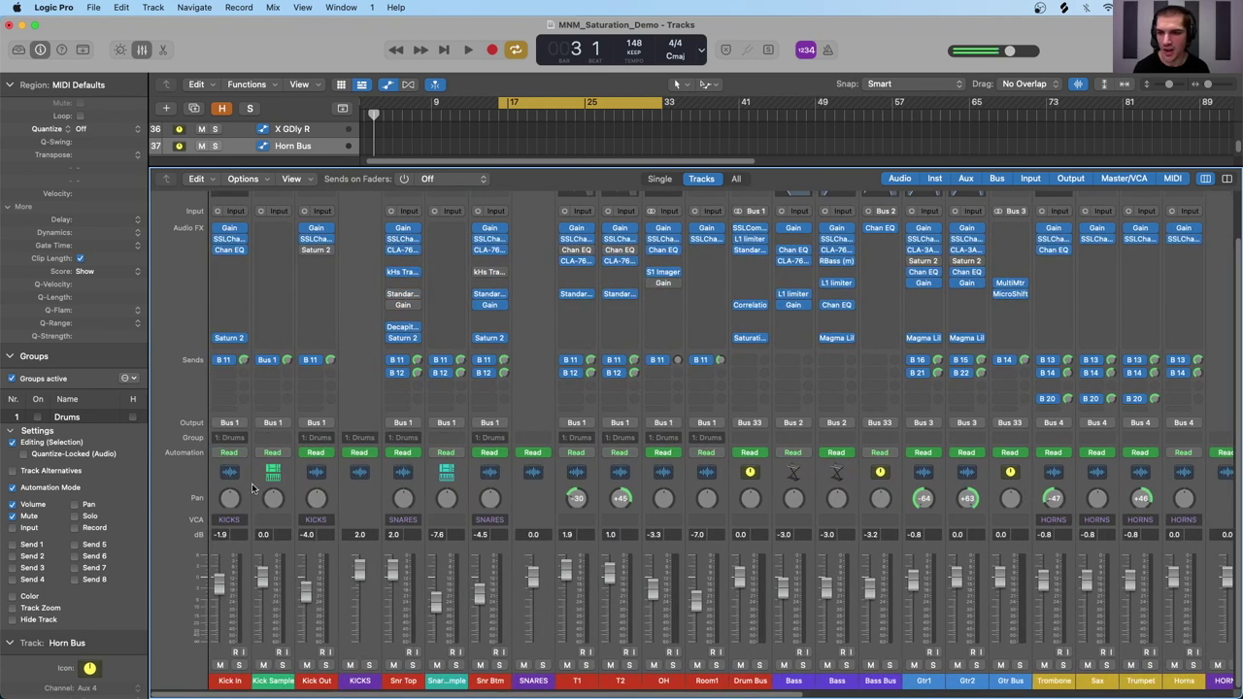
{"action": "key", "text": "super+a"}
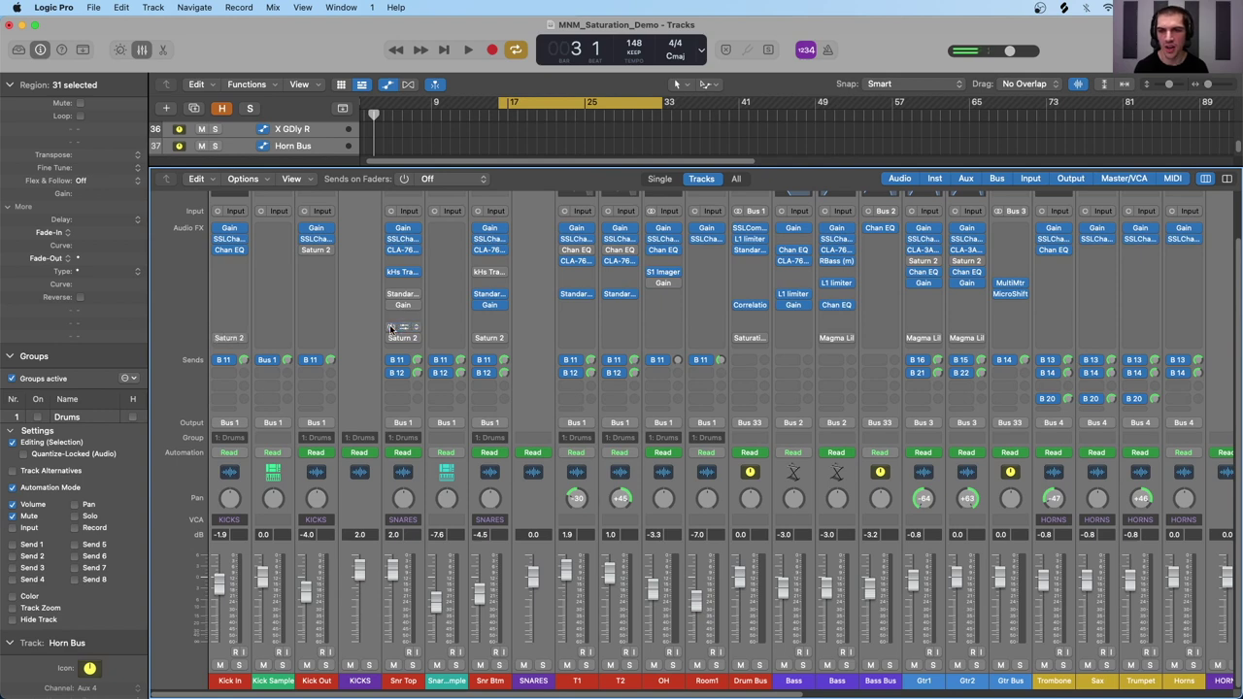
{"action": "scroll", "coordinate": [650, 327], "scroll_direction": "right", "scroll_amount": 10}
{"action": "scroll", "coordinate": [650, 327], "scroll_direction": "right", "scroll_amount": 6}
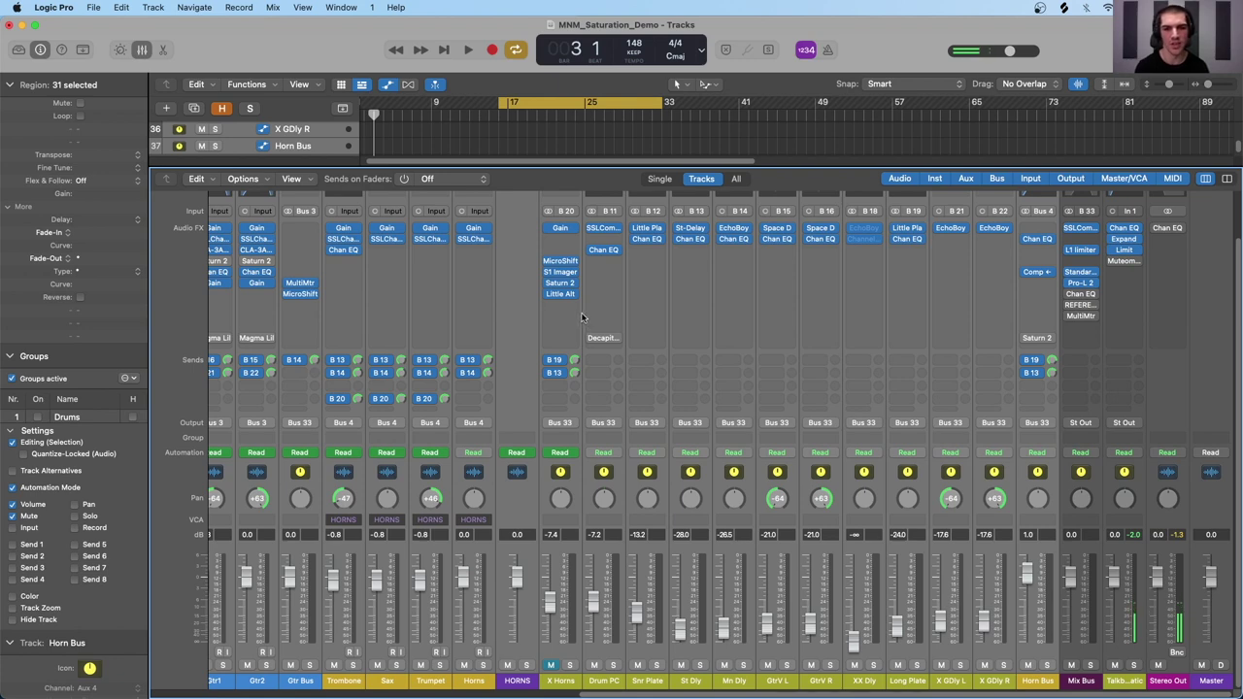
{"action": "scroll", "coordinate": [583, 328], "scroll_direction": "left", "scroll_amount": 3}
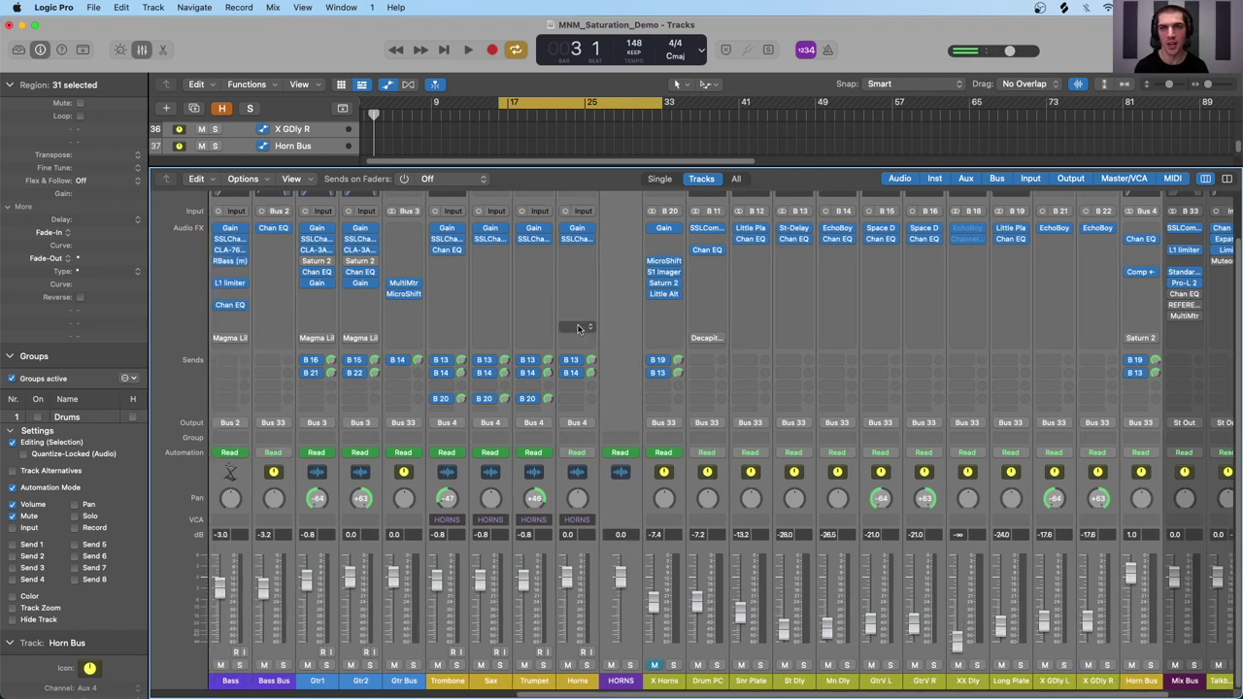
Play the cycled section to compare the mix with the saturation plug-ins bypassed and switched back on, and stop playback
{"action": "key", "text": "space"}
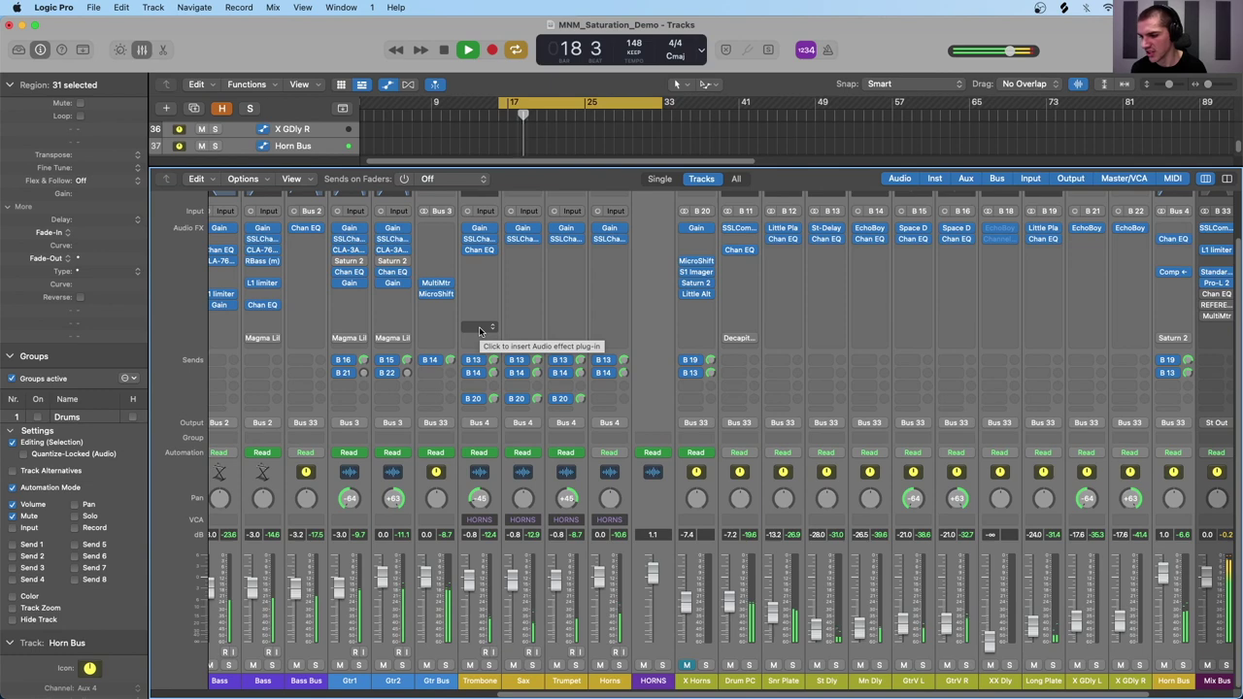
{"action": "scroll", "coordinate": [388, 334], "scroll_direction": "left", "scroll_amount": 4}
{"action": "scroll", "coordinate": [388, 335], "scroll_direction": "left", "scroll_amount": 8}
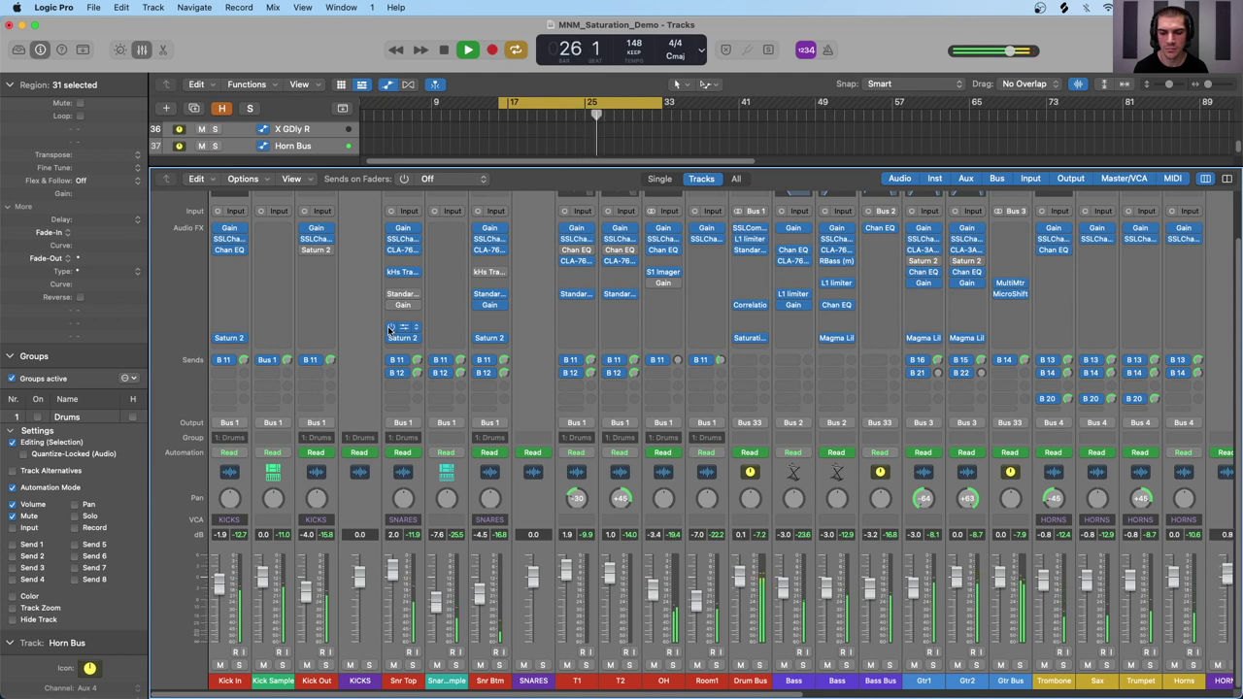
{"action": "key", "text": "space"}
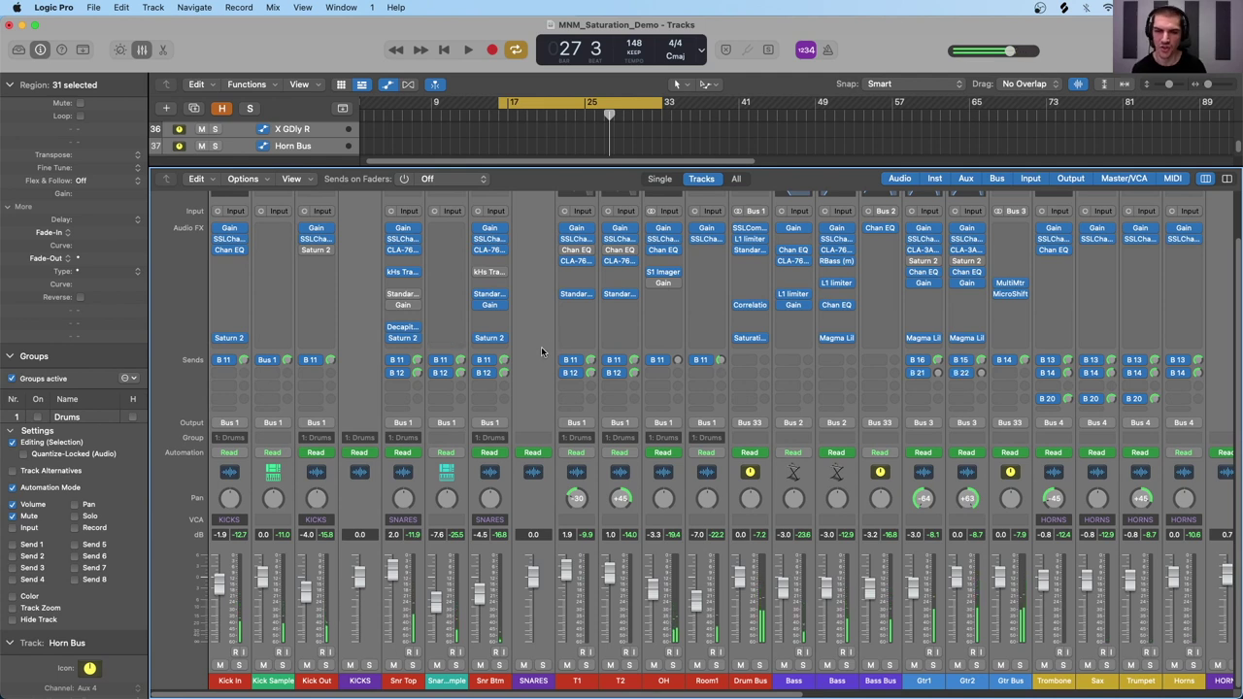